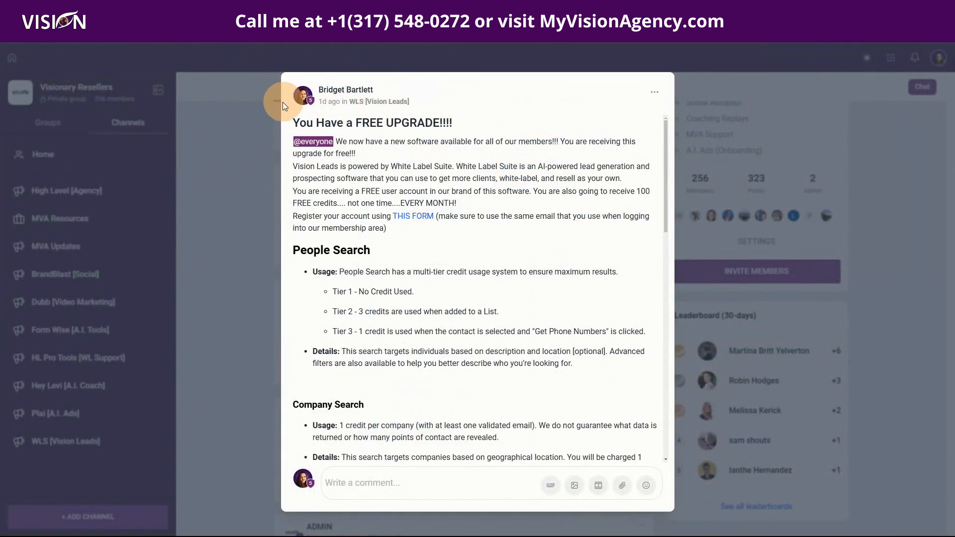
Step: View the Vision Leads registration form linked in the free upgrade announcement, then return to the post
click(424, 220)
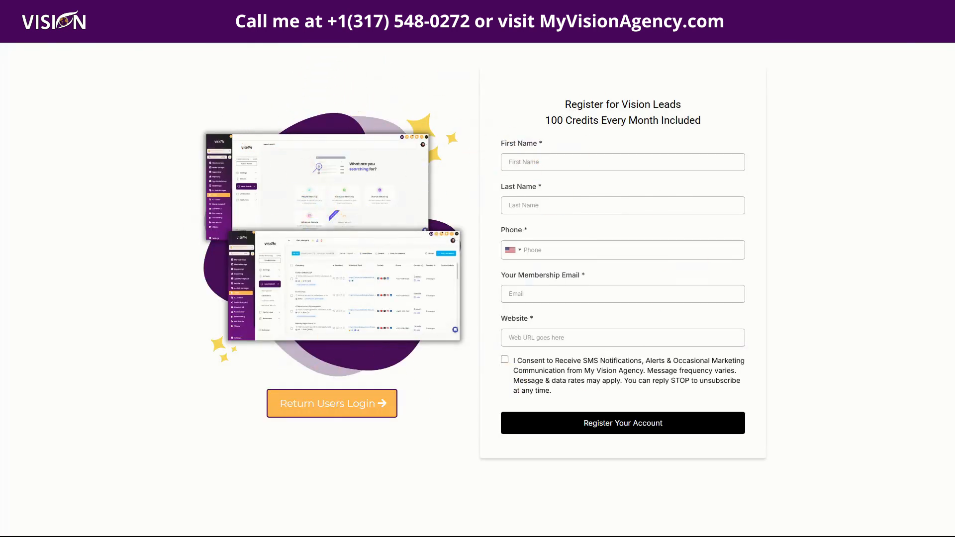
key(ctrl+w)
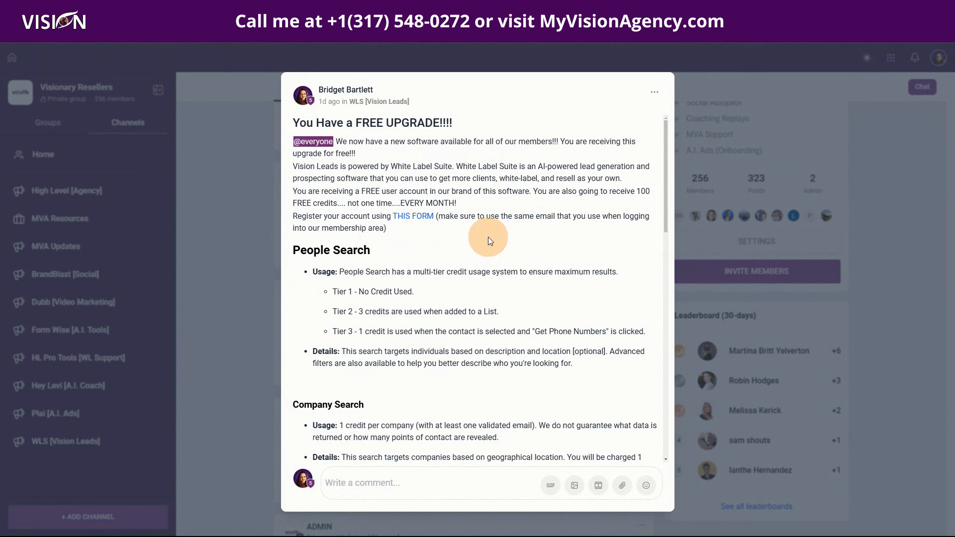
Step: Examine the credit usage rules in the post for people, company, domain and influencer searches and the AI Assistant
scroll(485, 240, down, 1)
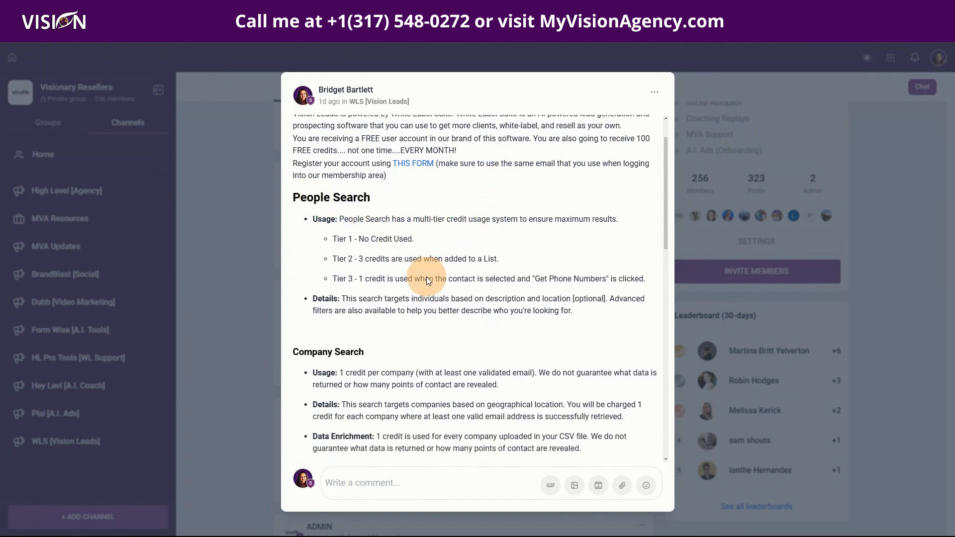
scroll(427, 279, down, 1)
scroll(446, 291, down, 3)
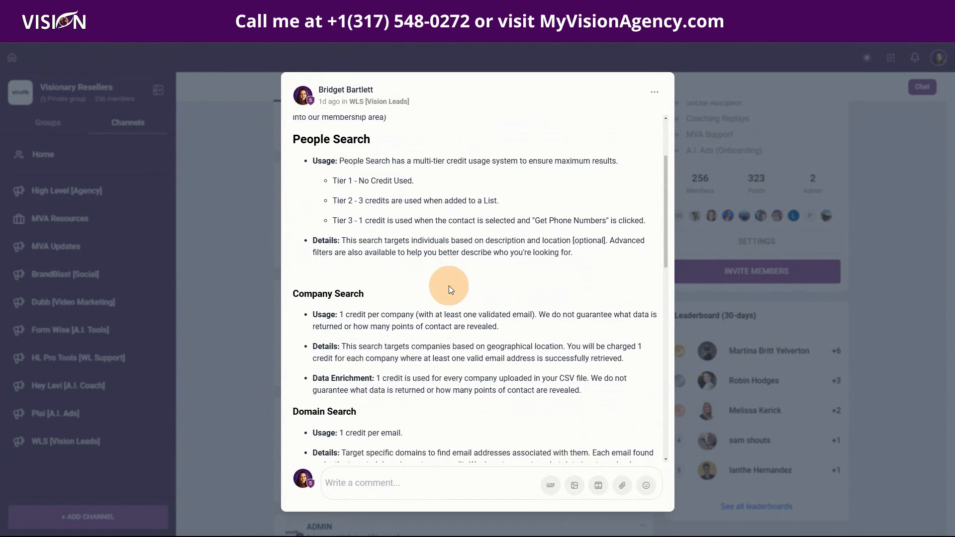
scroll(467, 287, down, 3)
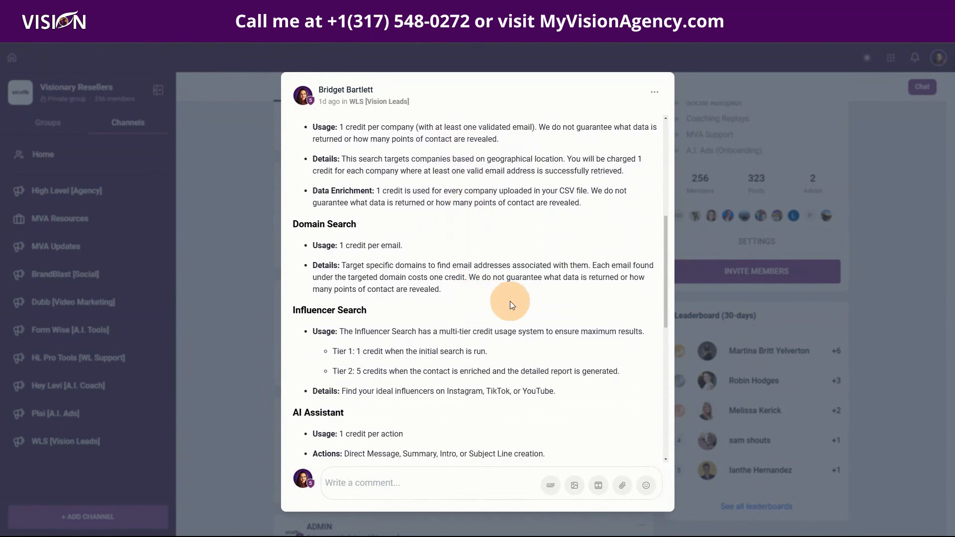
scroll(502, 318, down, 1)
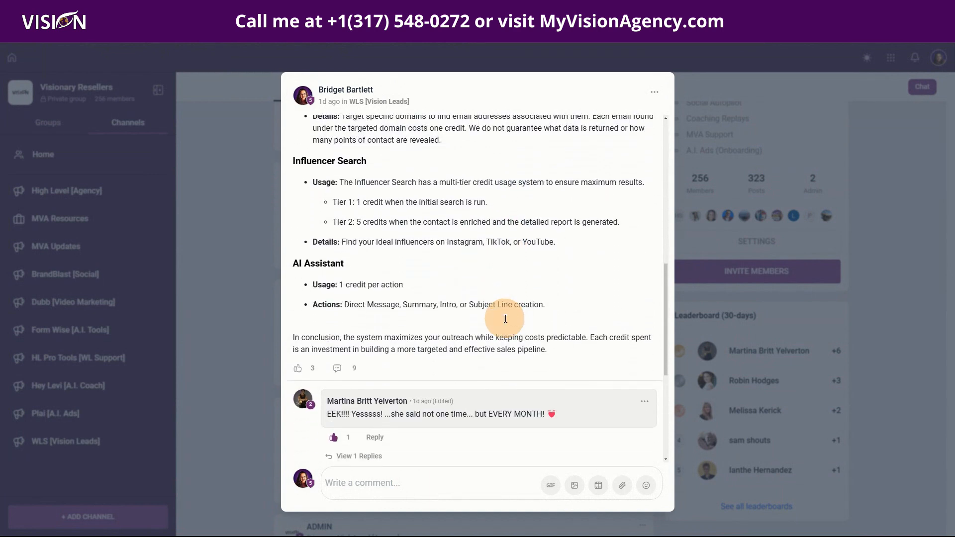
scroll(502, 317, up, 1)
scroll(501, 314, down, 1)
scroll(532, 330, up, 10)
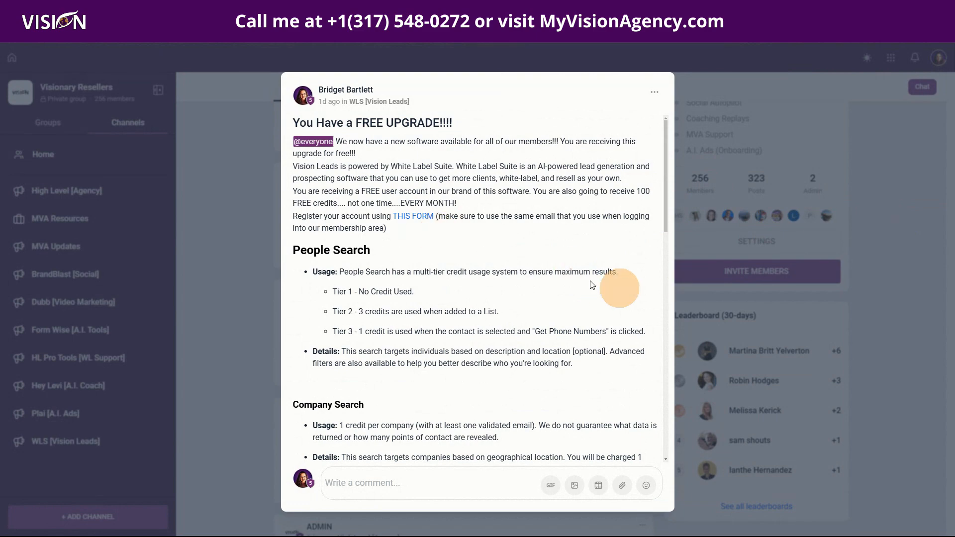
Step: Close the announcement post and open the Vision Leads sign-in page from the Visionary Resellers group links
click(911, 286)
scroll(892, 338, up, 10)
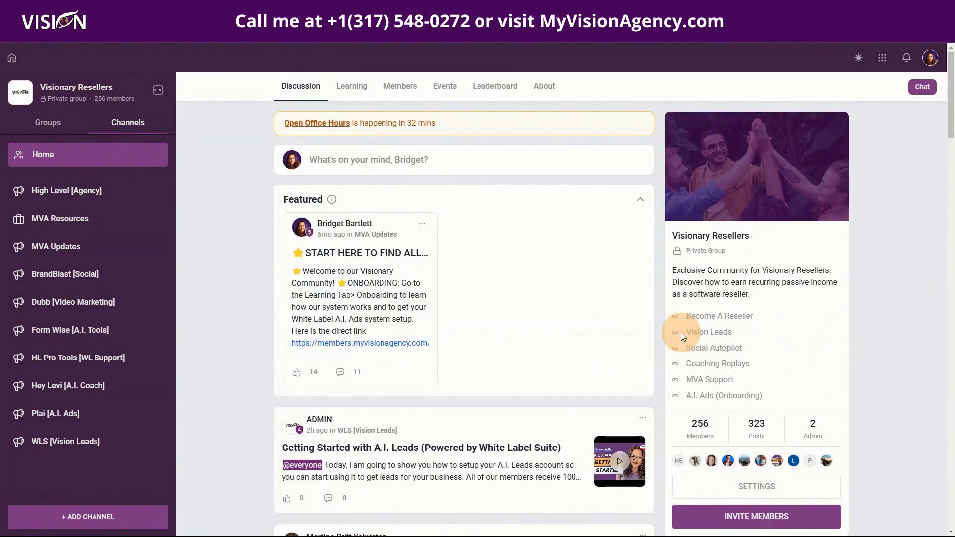
click(698, 336)
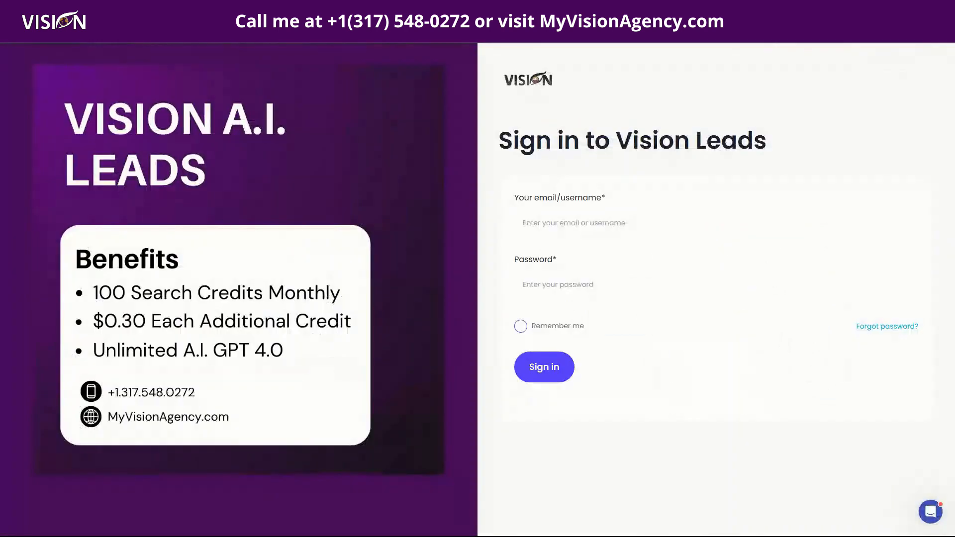
click(848, 112)
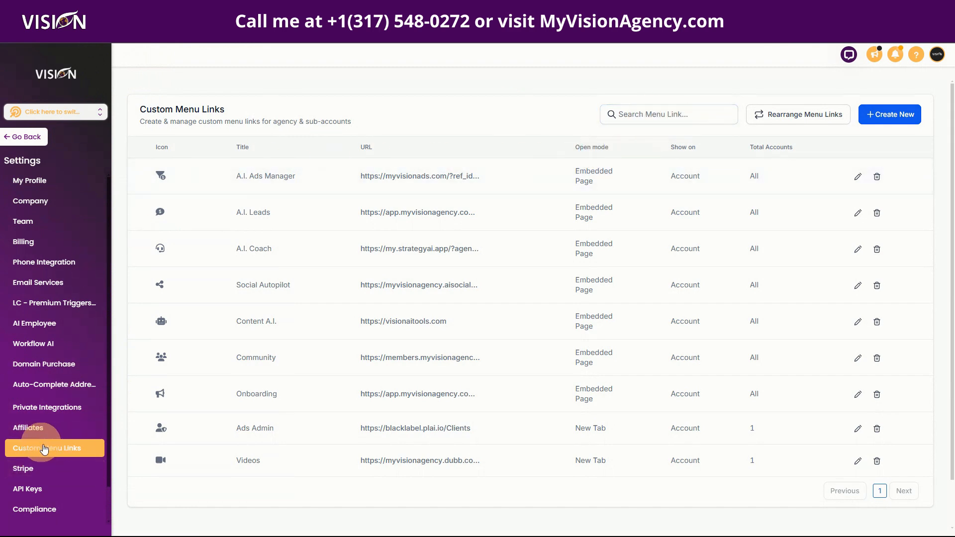
Step: Start a new custom menu link and examine its icon, title, URL and embedded page options
click(887, 114)
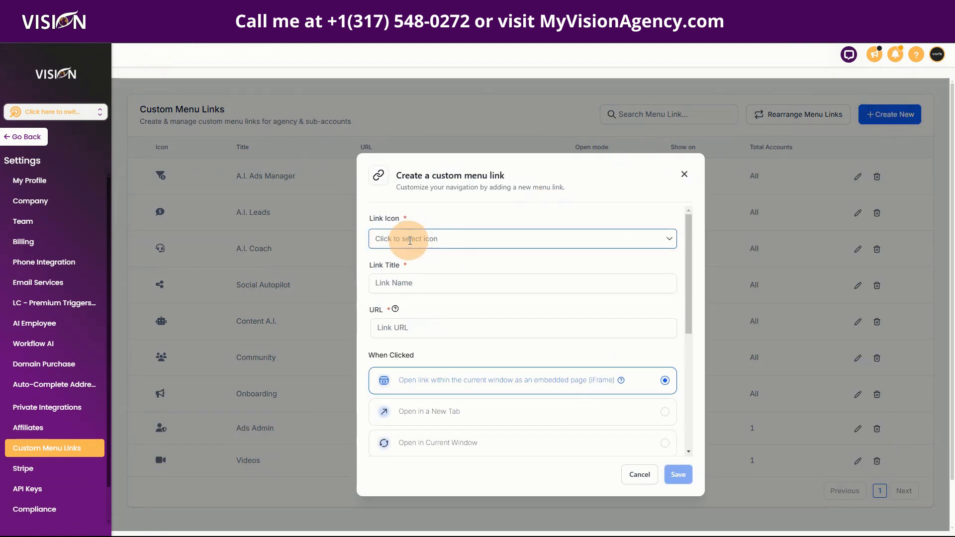
scroll(430, 224, down, 1)
scroll(431, 225, down, 1)
scroll(437, 215, up, 2)
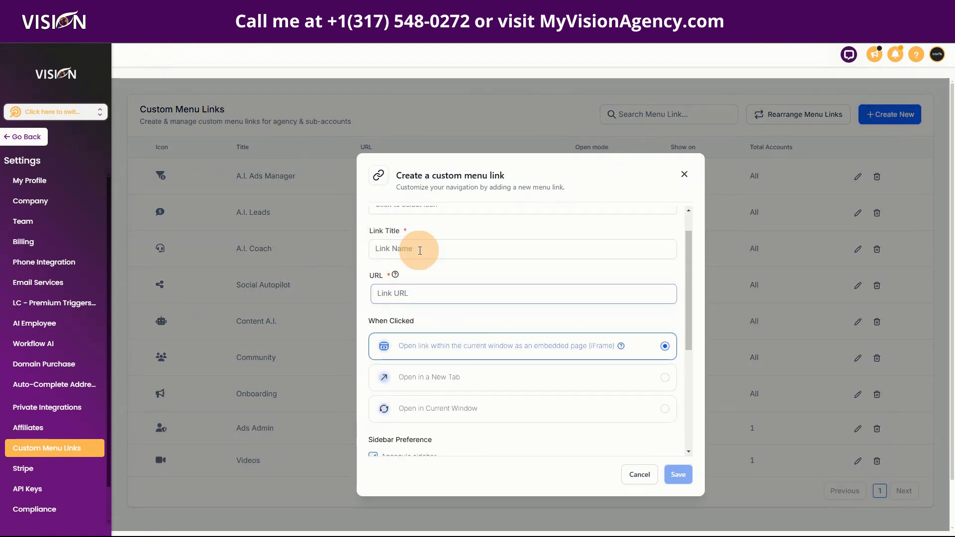
scroll(448, 304, down, 1)
click(413, 277)
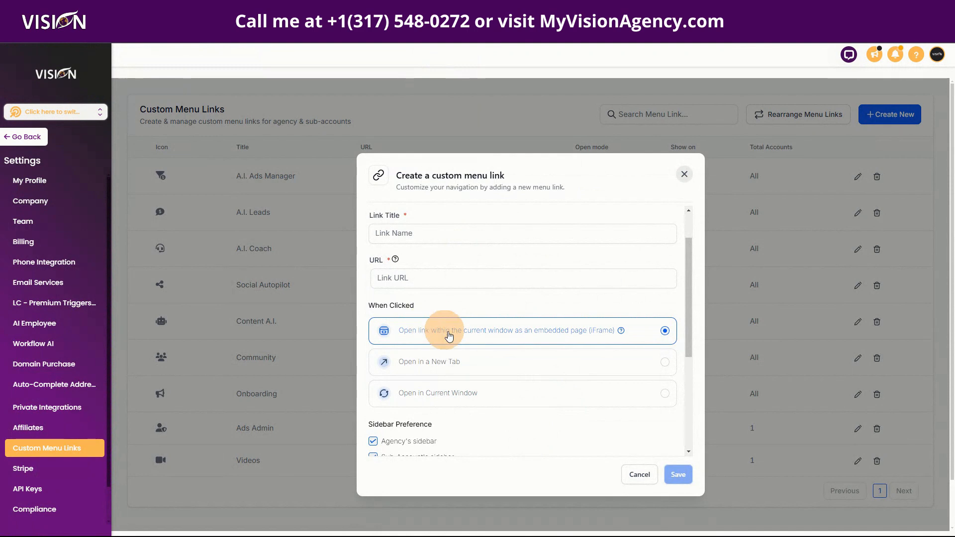
Step: Examine the menu link's sidebar preference, sub-account selection, role-based visibility and permission settings
scroll(467, 334, down, 2)
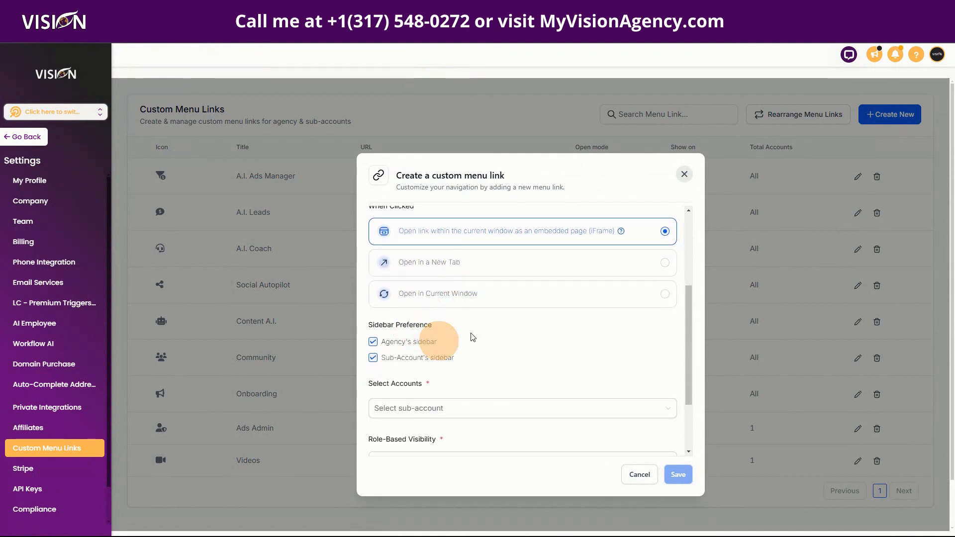
click(372, 359)
scroll(423, 359, down, 1)
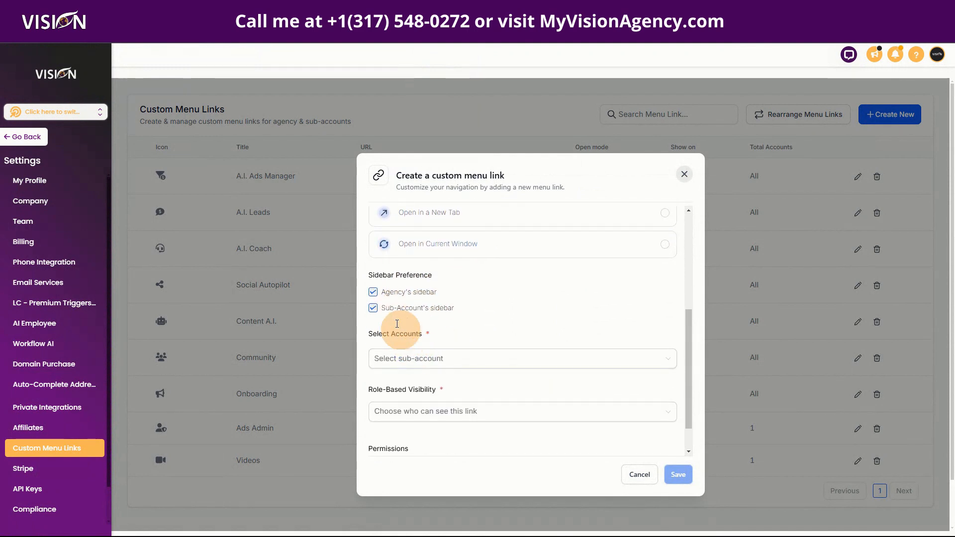
click(373, 292)
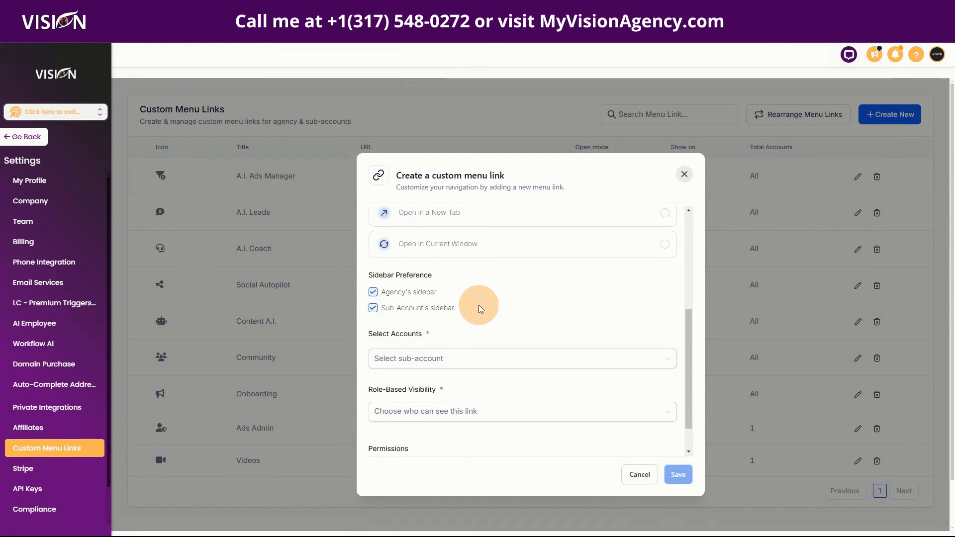
scroll(497, 368, down, 3)
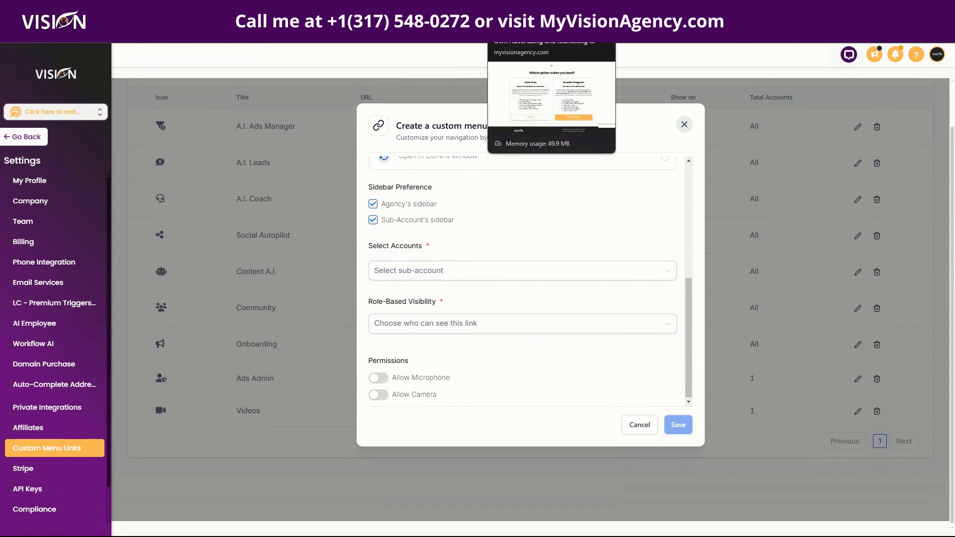
Step: Switch to the My Vision Agency plan comparison page and examine the Reseller Program's High Level account requirement and included features
click(522, 10)
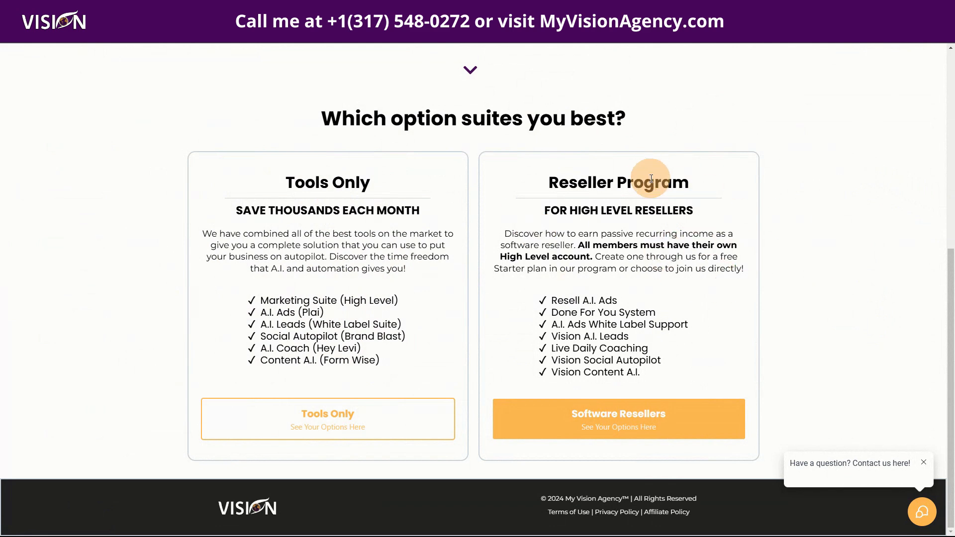
click(579, 247)
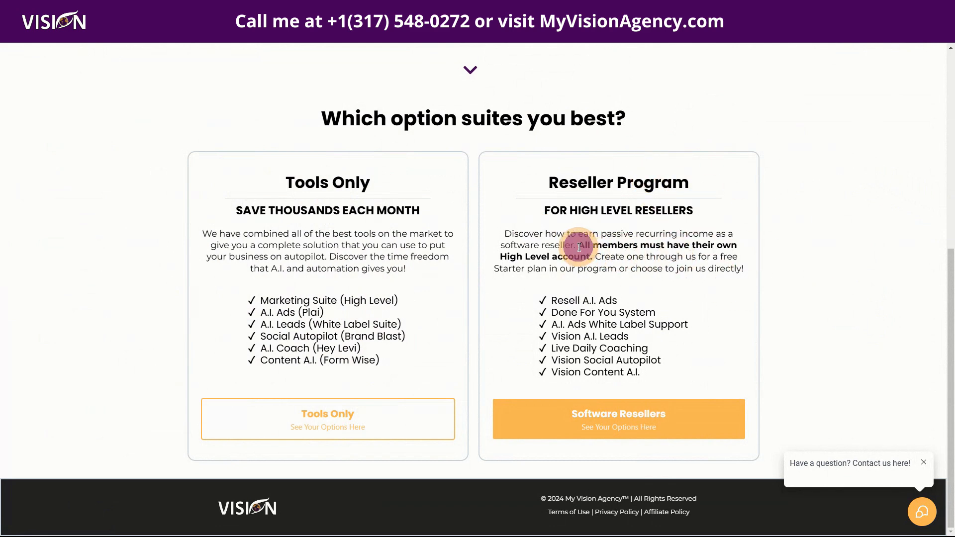
drag(580, 247, 594, 257)
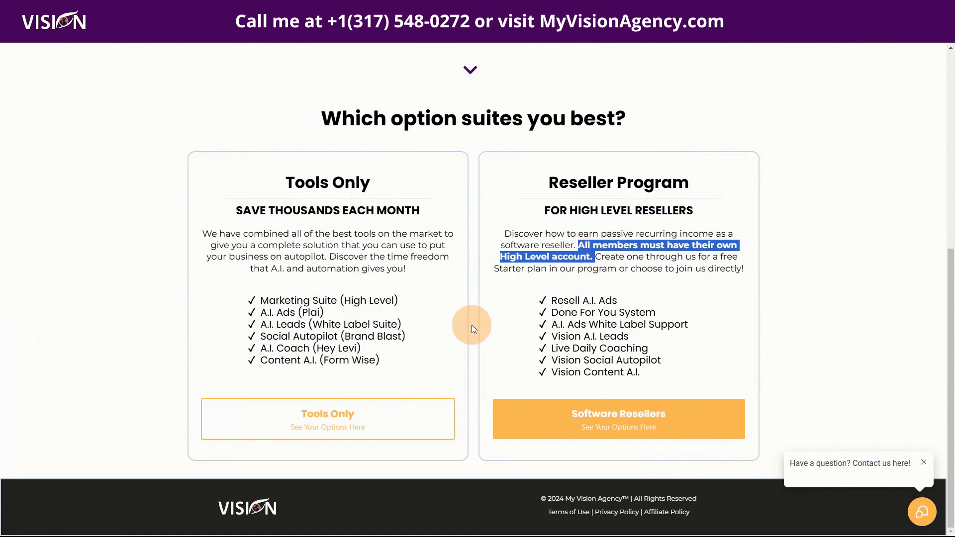
triple_click(554, 300)
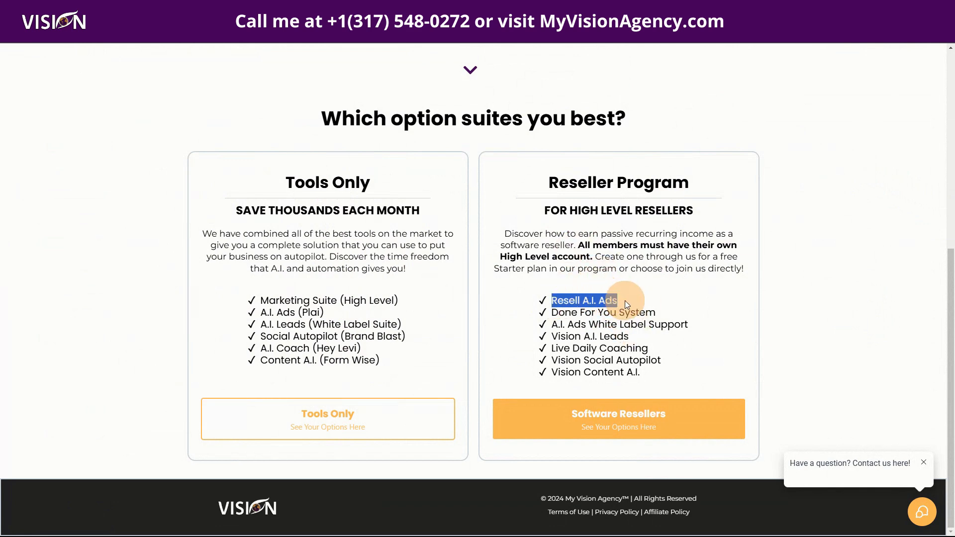
click(555, 314)
triple_click(556, 314)
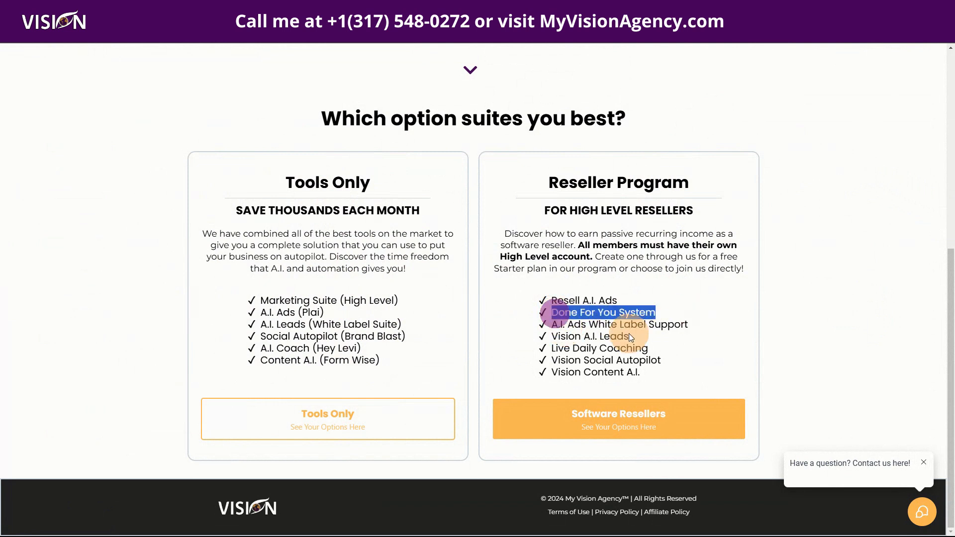
click(553, 323)
drag(553, 322, 729, 324)
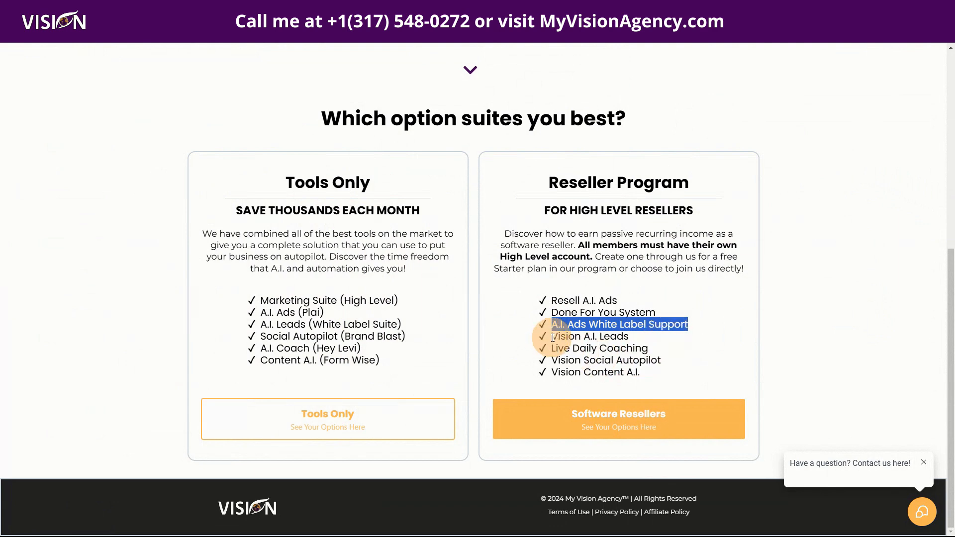
drag(554, 330, 633, 339)
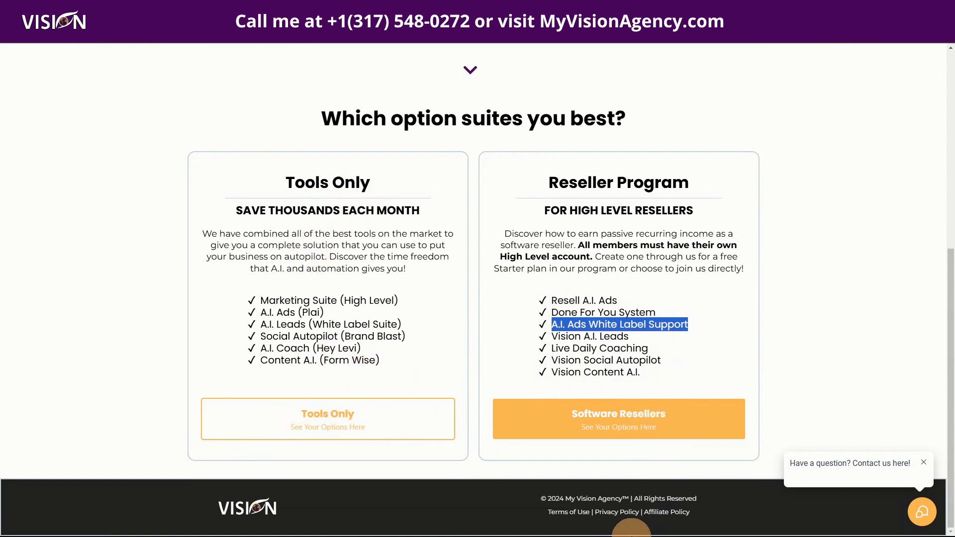
Step: Switch to the browser window with the MVA Demo sub-account and open the Business Profile settings of the leads tool
mouse_move(565, 534)
mouse_move(522, 525)
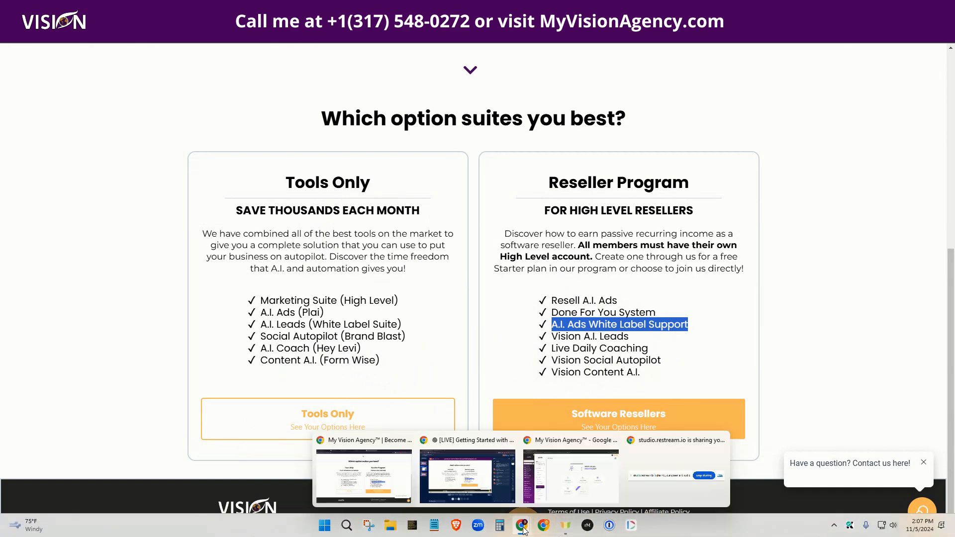
click(550, 490)
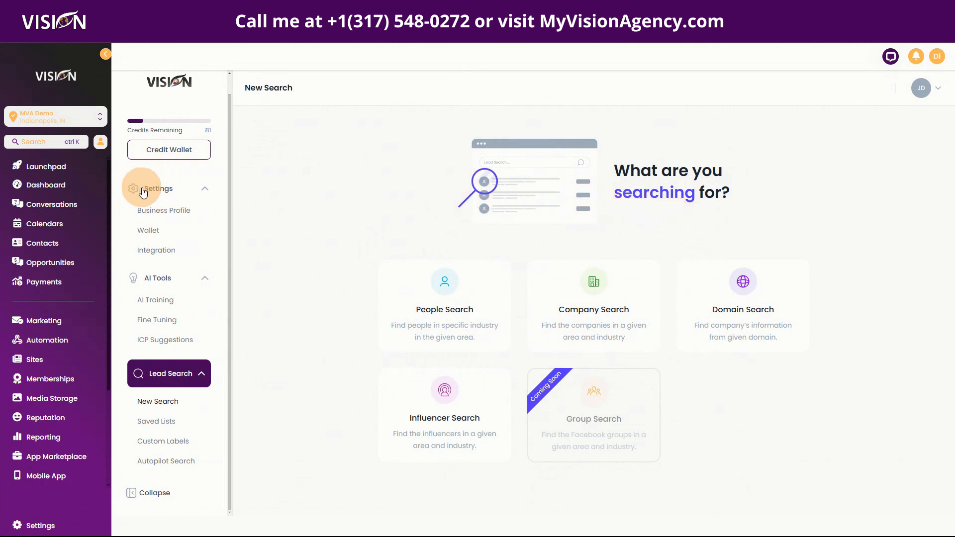
click(156, 211)
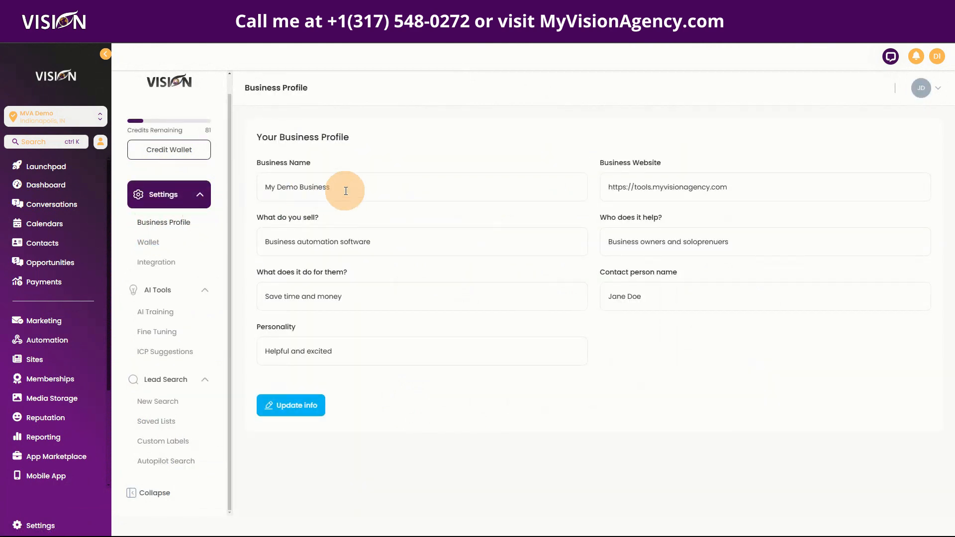
Step: Review the business profile's name, website, product, audience, benefit, contact person and personality fields
drag(379, 192, 260, 193)
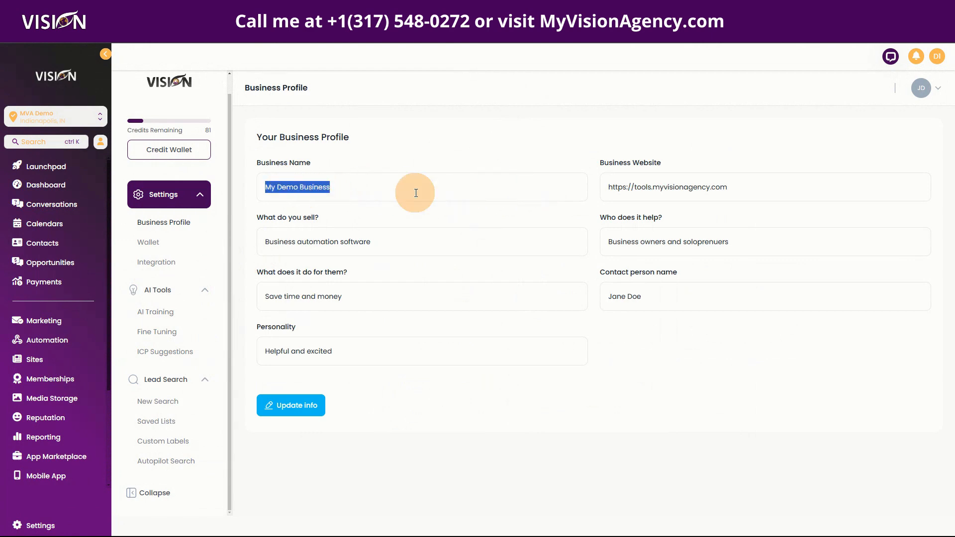
drag(725, 186, 560, 185)
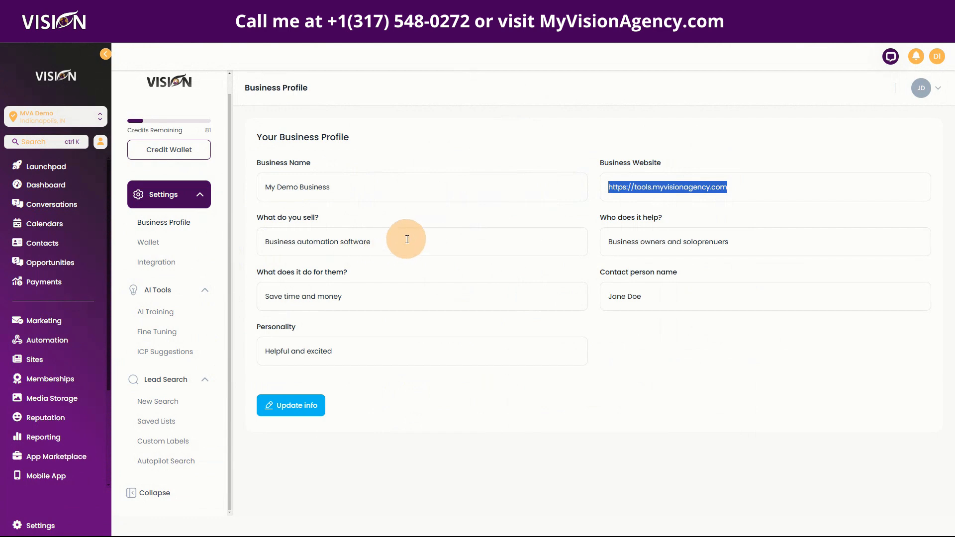
drag(405, 238, 260, 249)
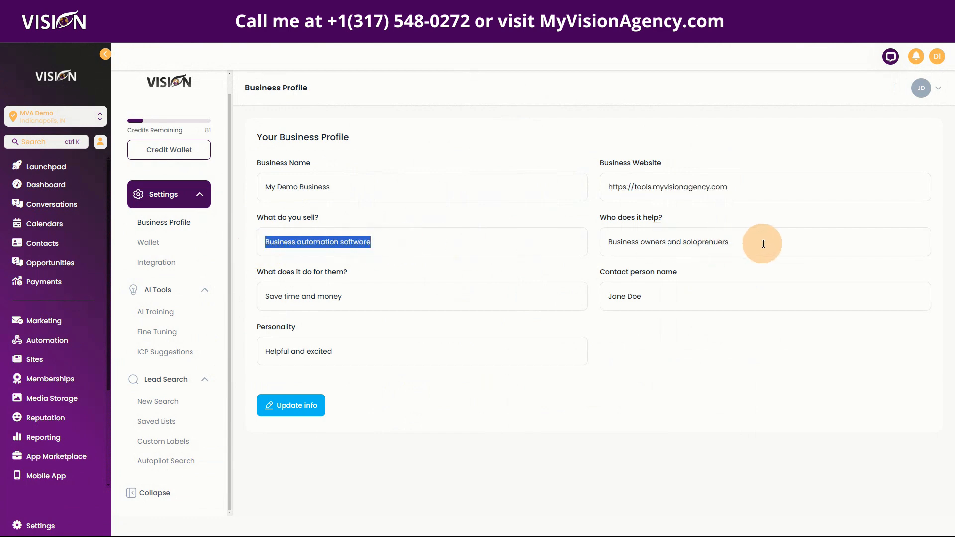
drag(762, 243, 572, 245)
drag(381, 297, 259, 306)
drag(655, 297, 601, 300)
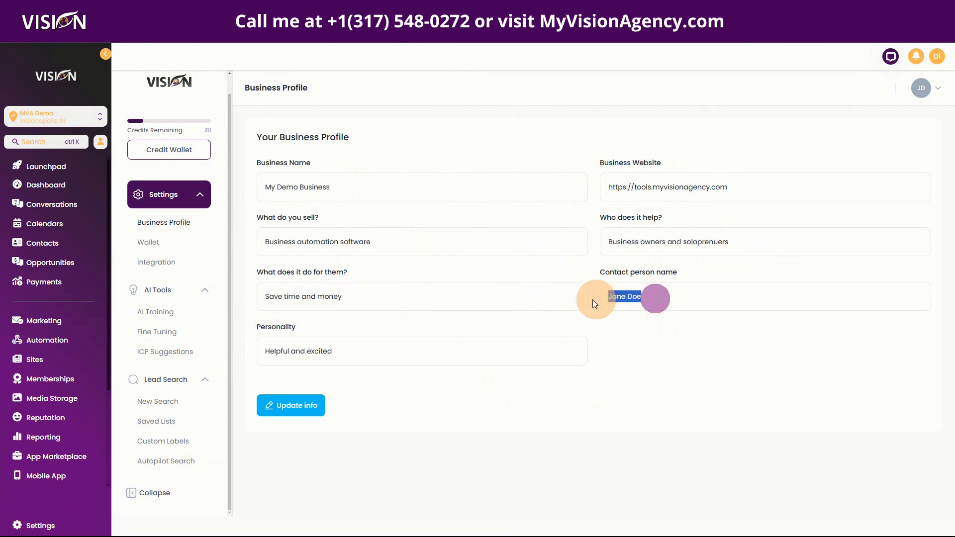
drag(354, 356, 261, 358)
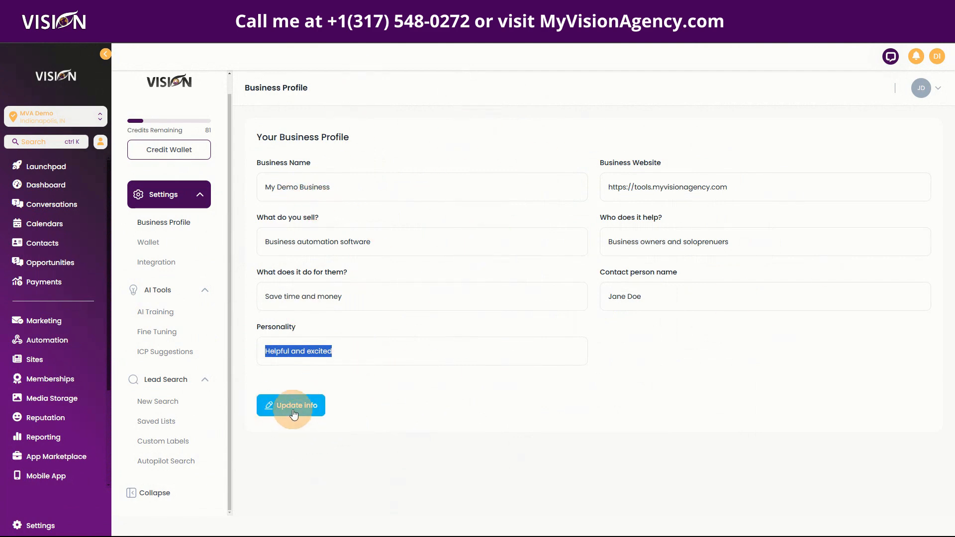
Step: Open the Wallet settings and review the credit balance, recharge limit and automatic credit top-up fields
click(154, 245)
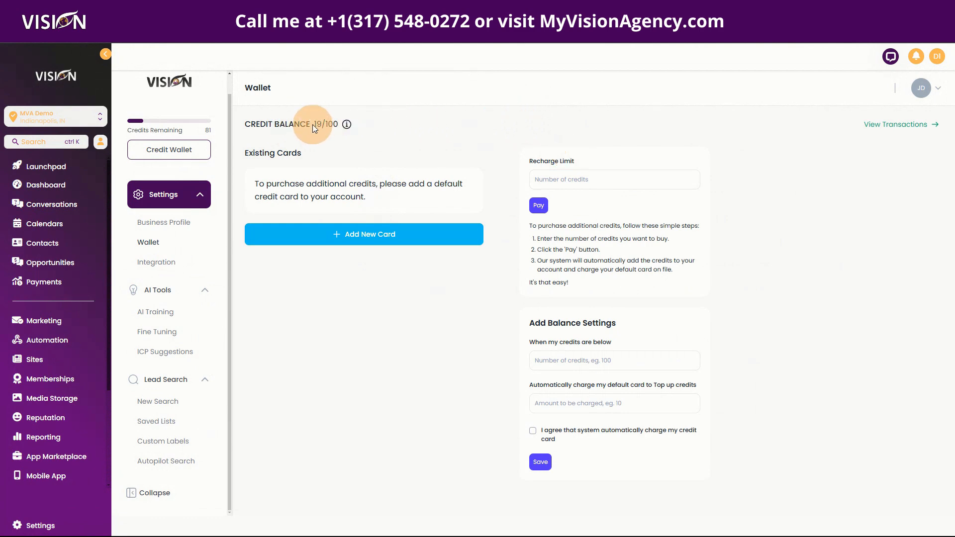
drag(313, 124, 356, 124)
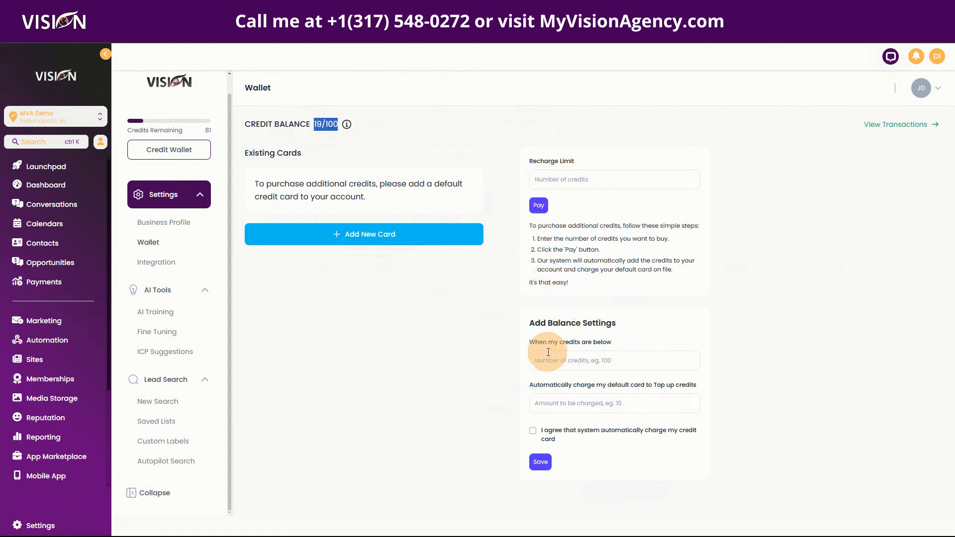
drag(527, 342, 630, 342)
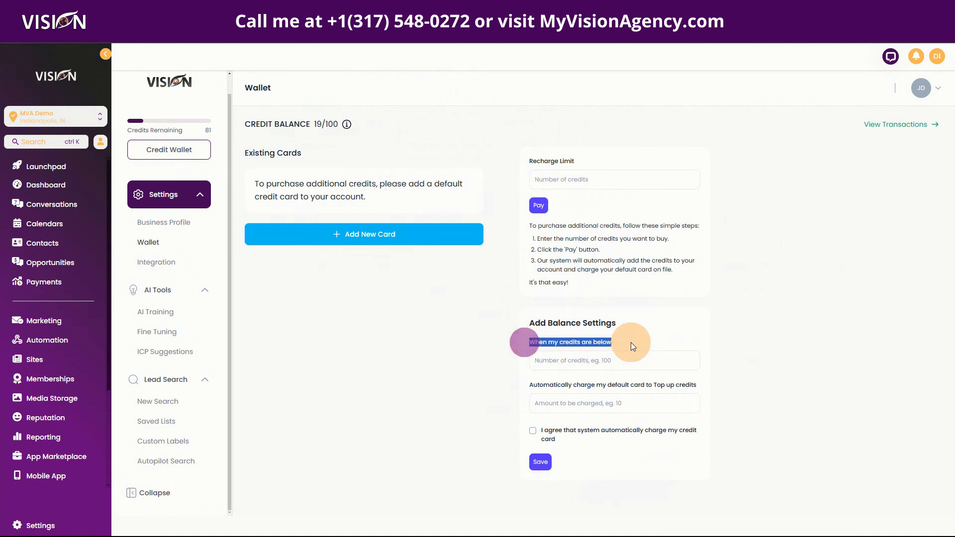
click(551, 360)
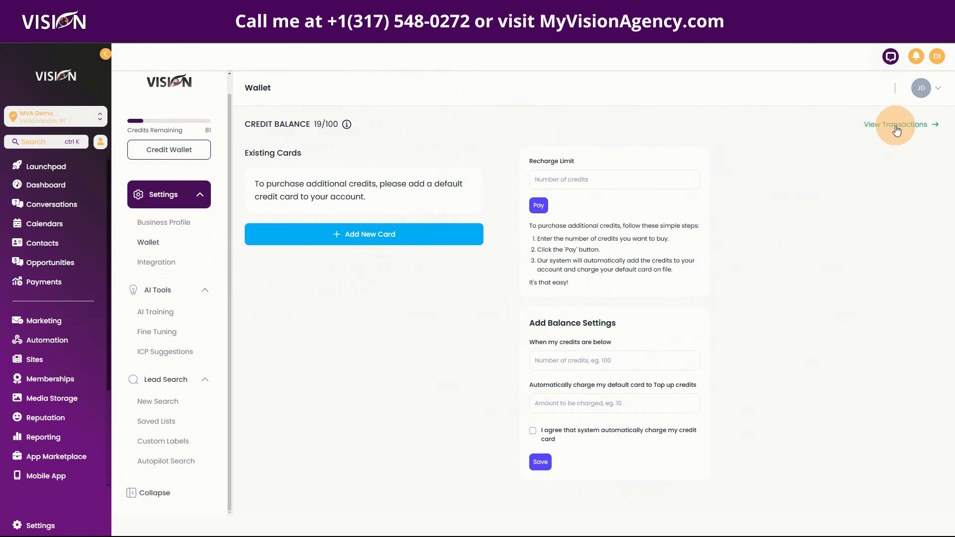
Step: Examine the integration options, including the HighLevel CRM connection's login page and the custom webhook form
click(159, 263)
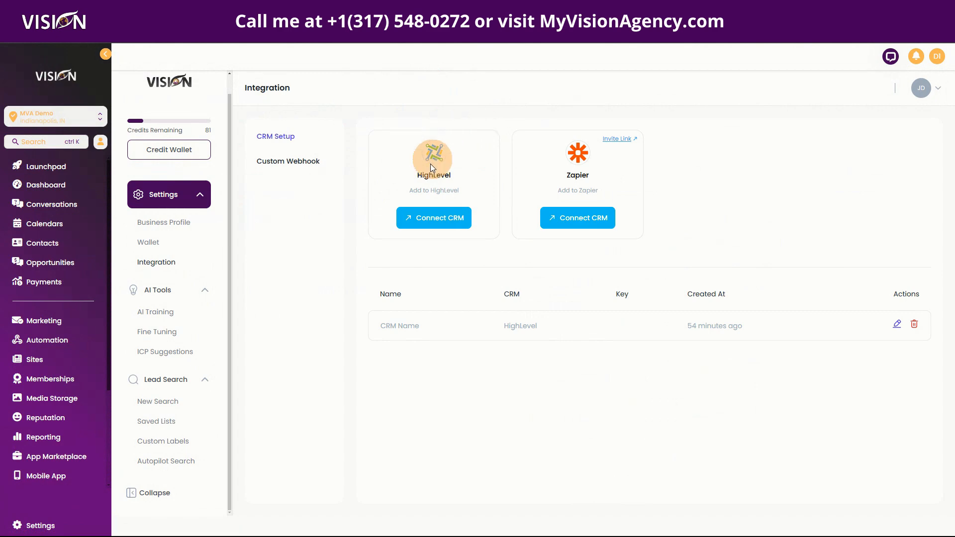
click(437, 220)
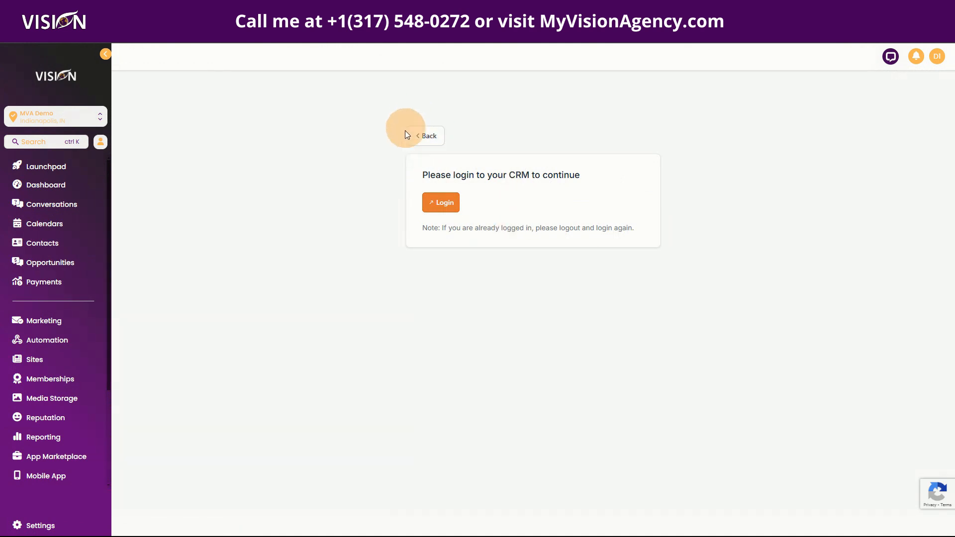
click(427, 136)
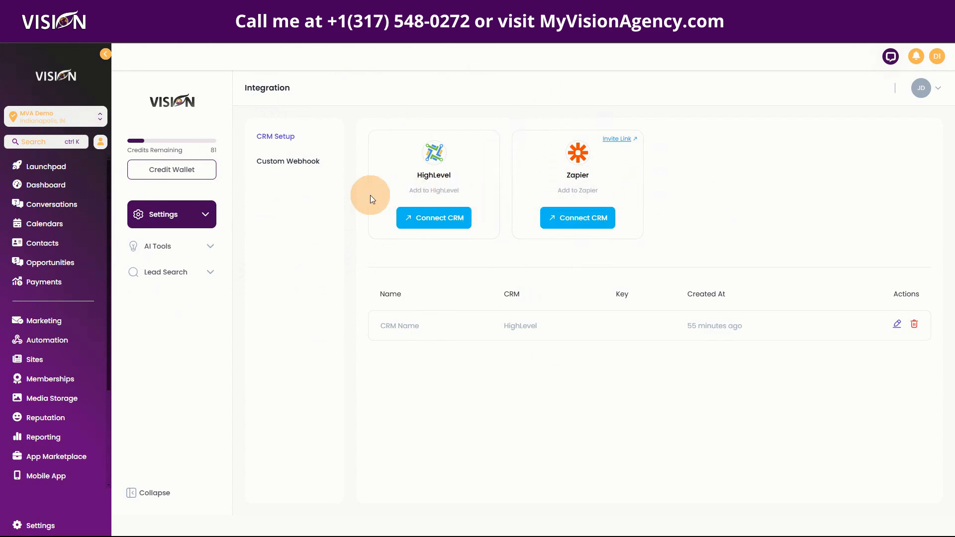
click(269, 159)
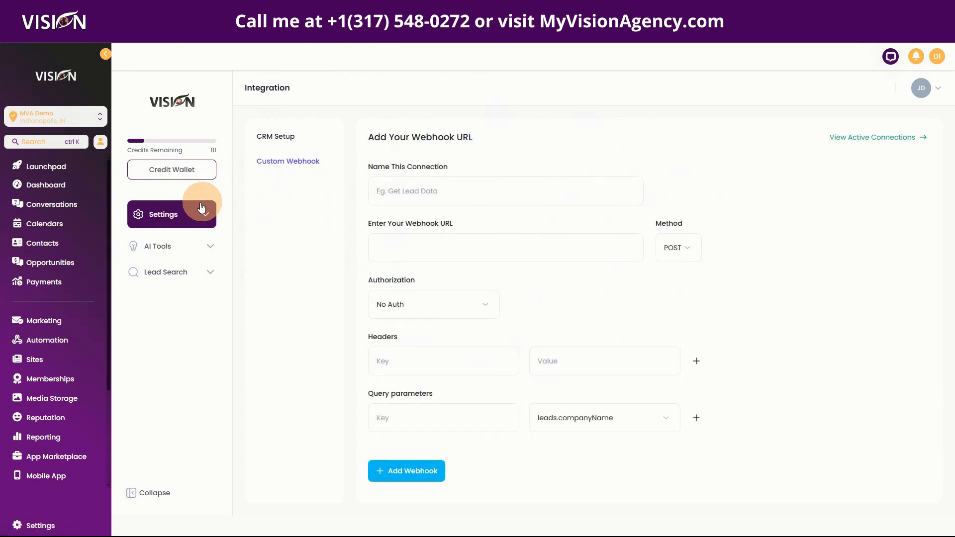
Step: Open the Agencies list from the saved lead lists and examine its AI Assistant column
click(156, 217)
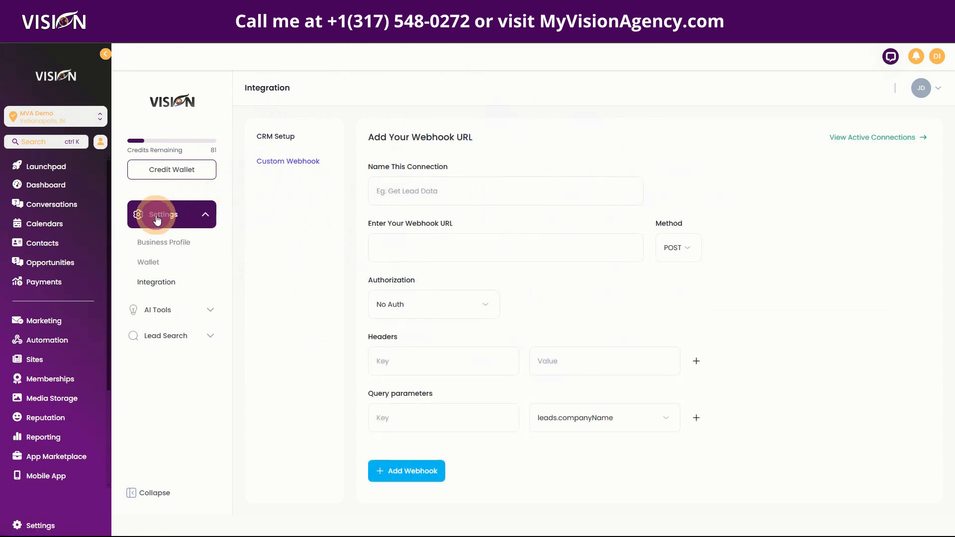
click(160, 310)
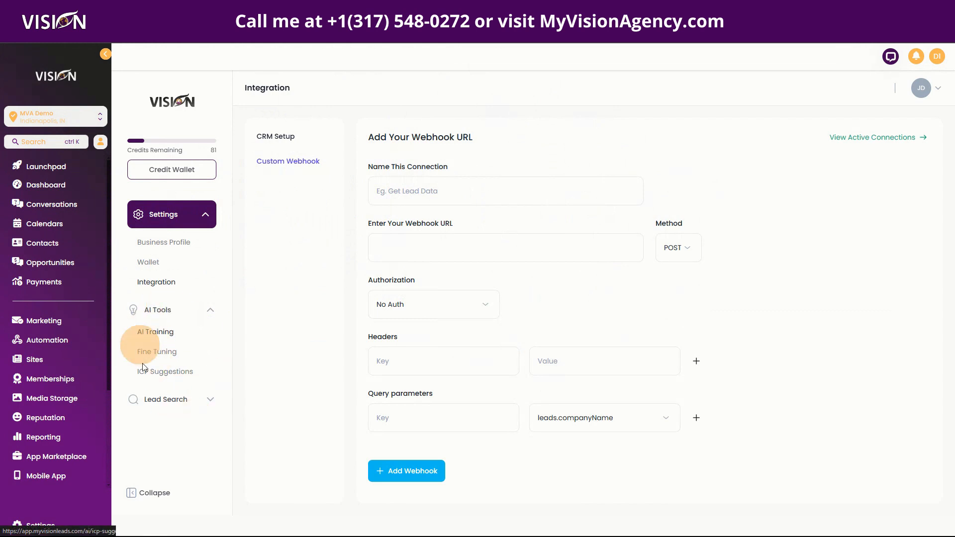
click(169, 400)
scroll(183, 398, down, 1)
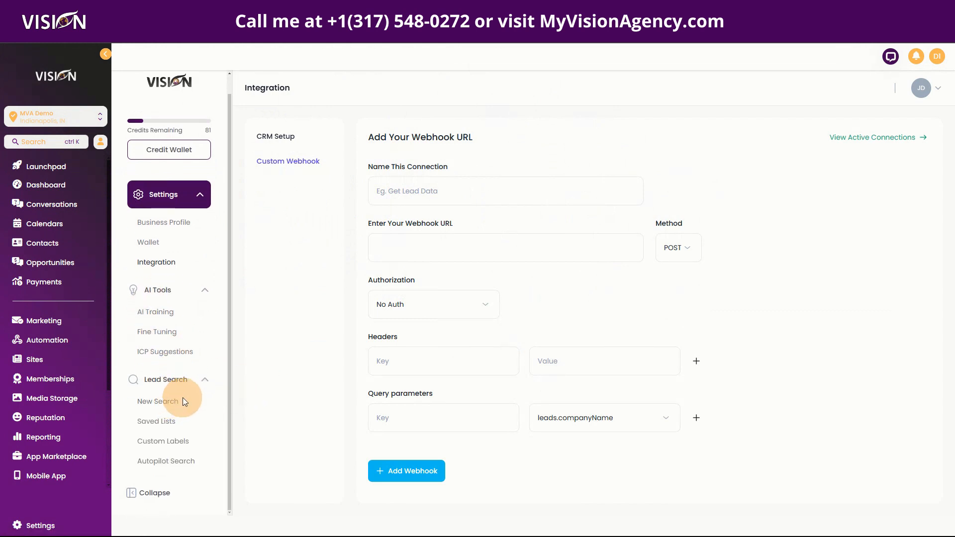
click(159, 422)
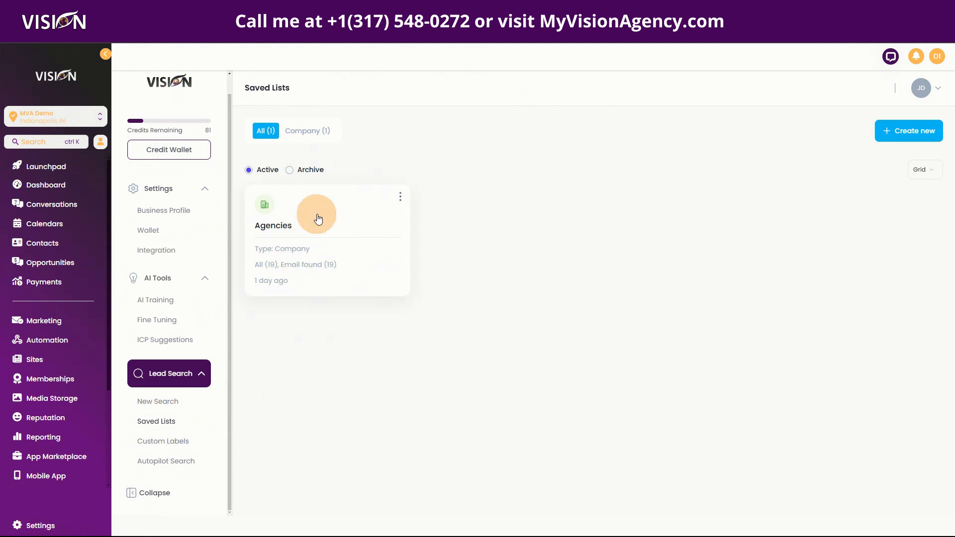
click(316, 232)
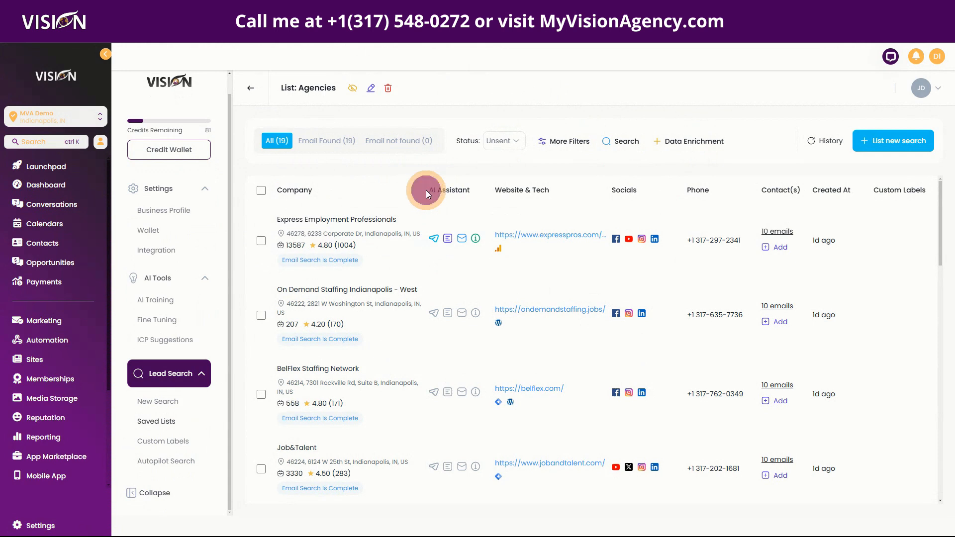
drag(425, 190, 482, 190)
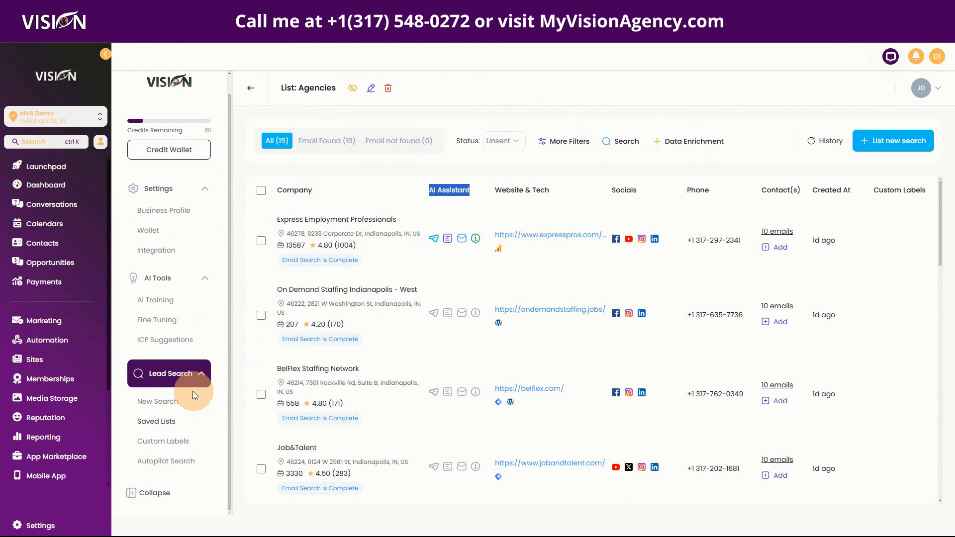
Step: Start a new Company Search with Doctors as the business type
click(169, 401)
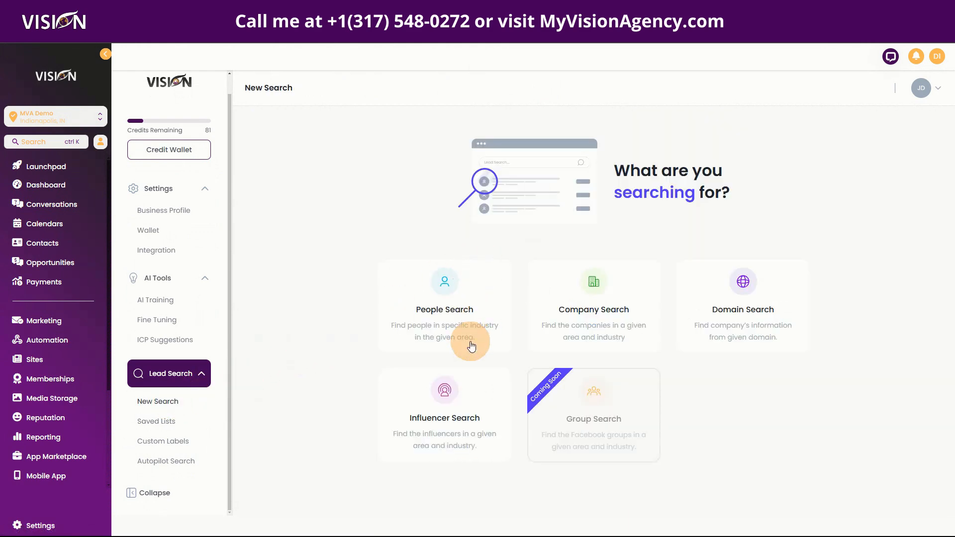
click(585, 314)
scroll(294, 398, up, 1)
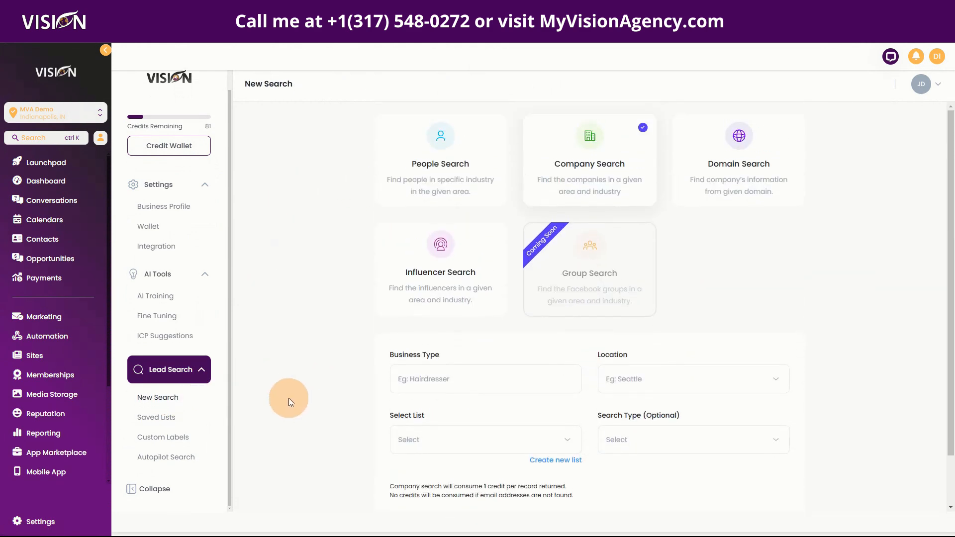
click(439, 378)
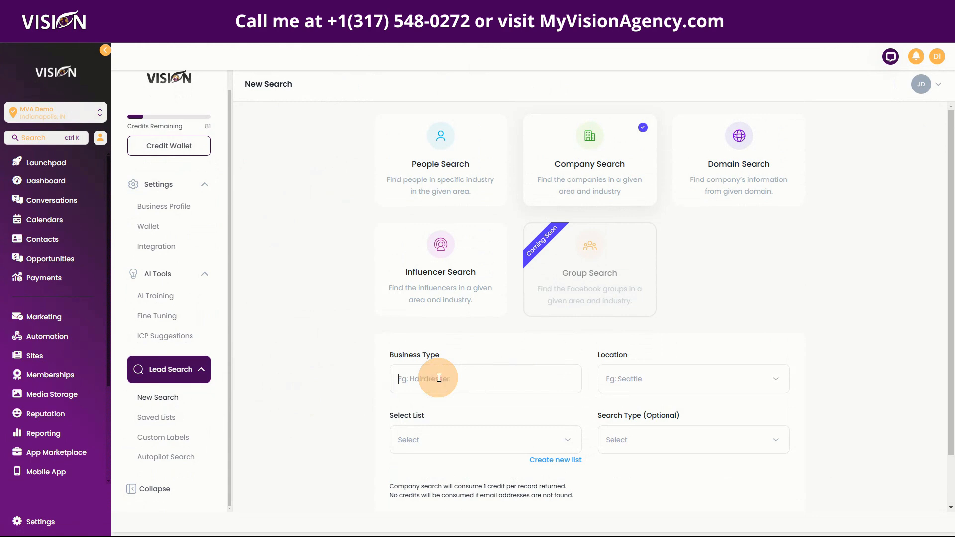
text(Doc)
key(BackSpace)
key(BackSpace)
key(BackSpace)
text(Doc)
Step: Set the company search's location to Indianapolis, IN, USA
click(651, 385)
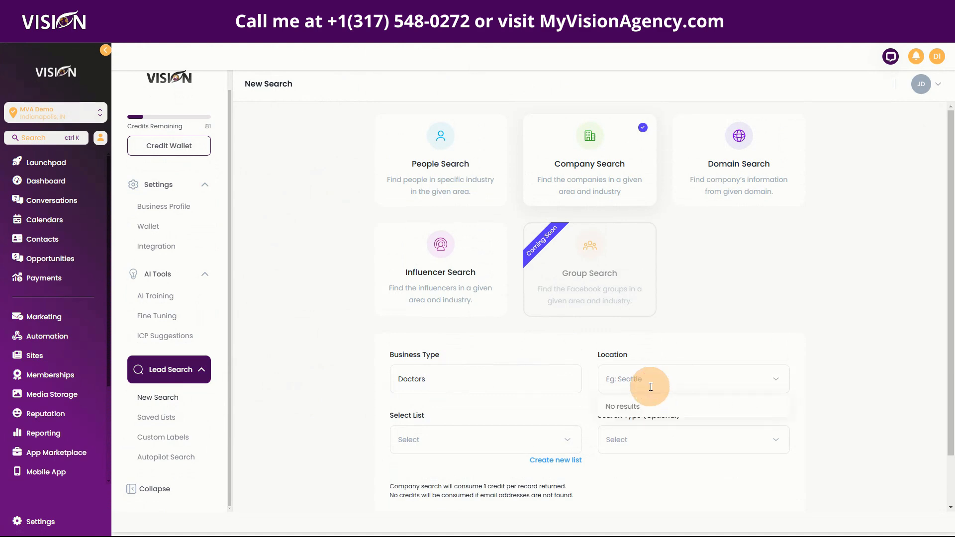
text(Idniana)
text(ndiana)
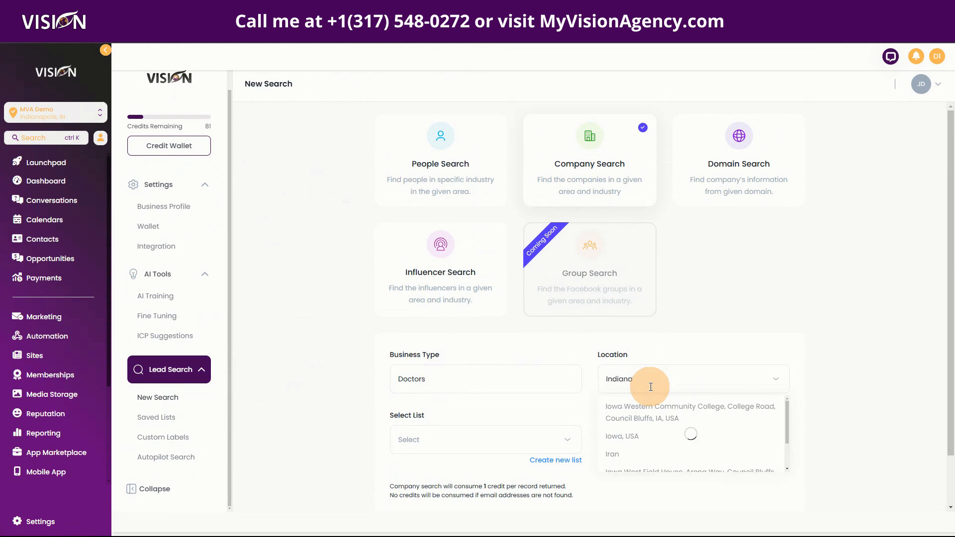
text(polis)
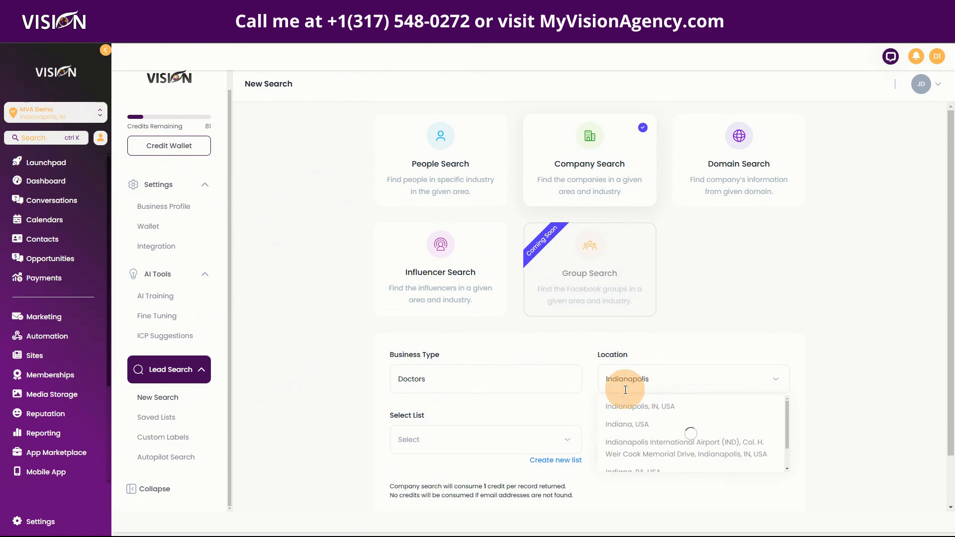
click(619, 406)
Step: Create a new company list named Doctors for storing the search results
click(428, 447)
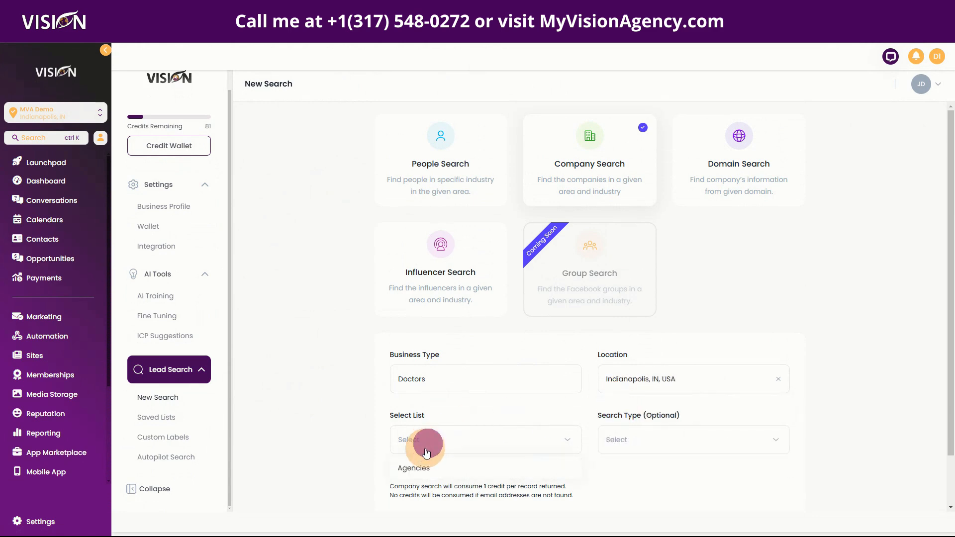
click(449, 410)
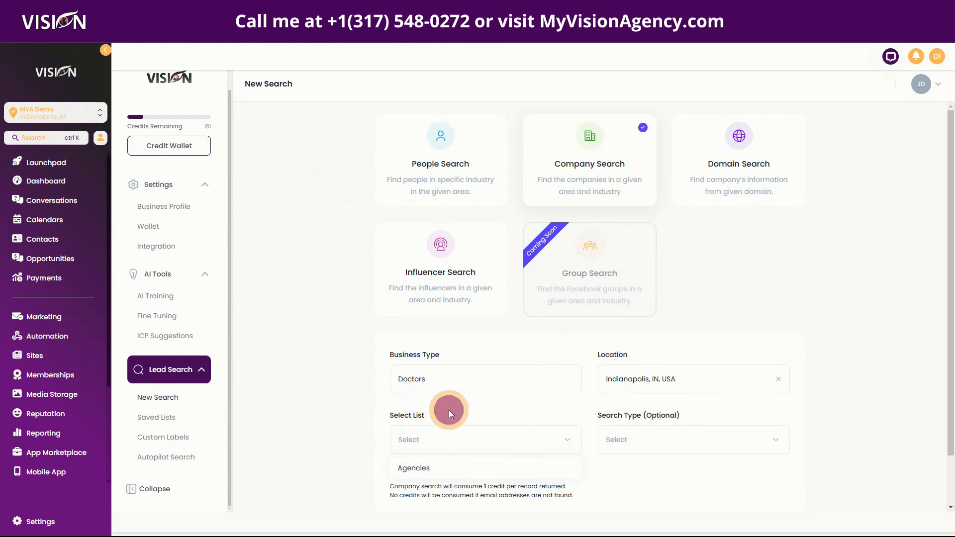
click(557, 460)
click(475, 252)
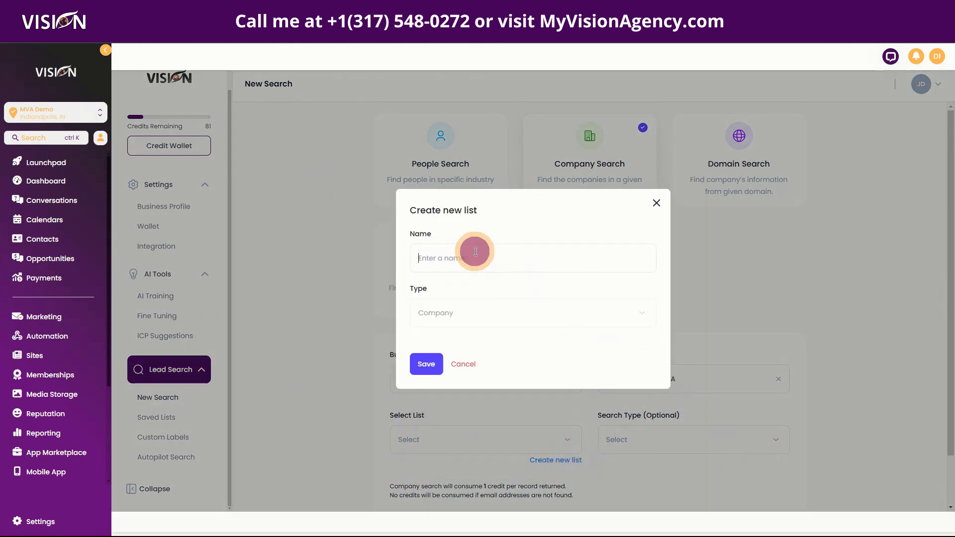
text(Doctors)
click(443, 311)
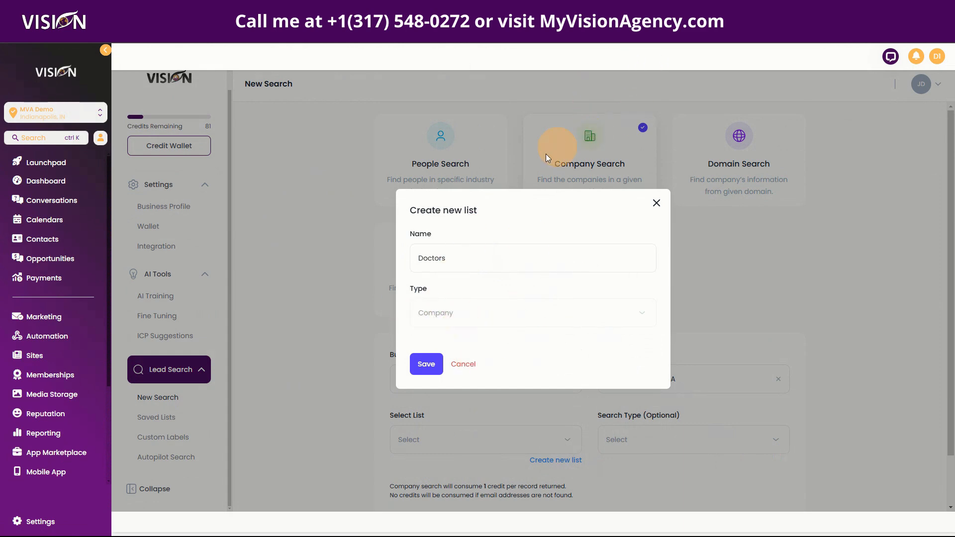
click(421, 378)
click(424, 368)
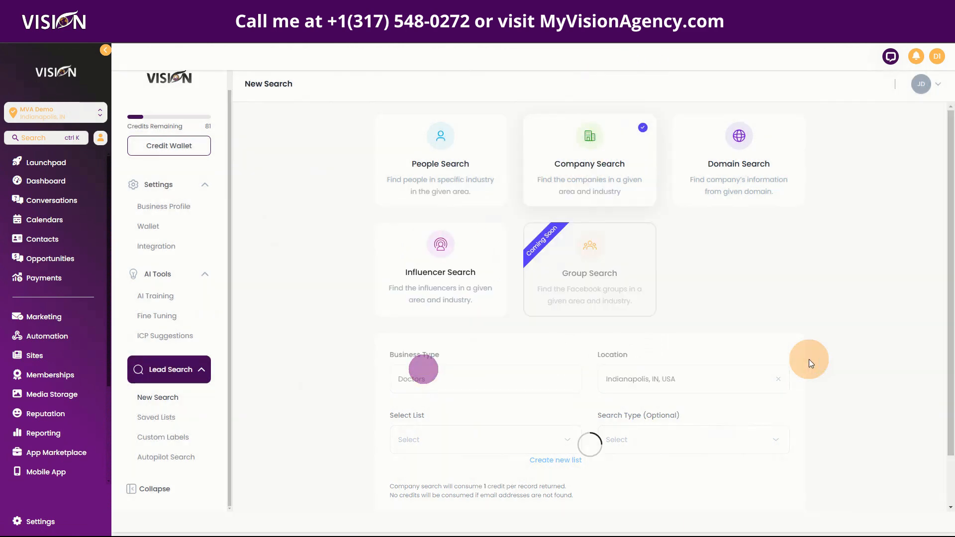
Step: Check the optional search types and run the company search without choosing one
scroll(481, 381, down, 1)
click(666, 385)
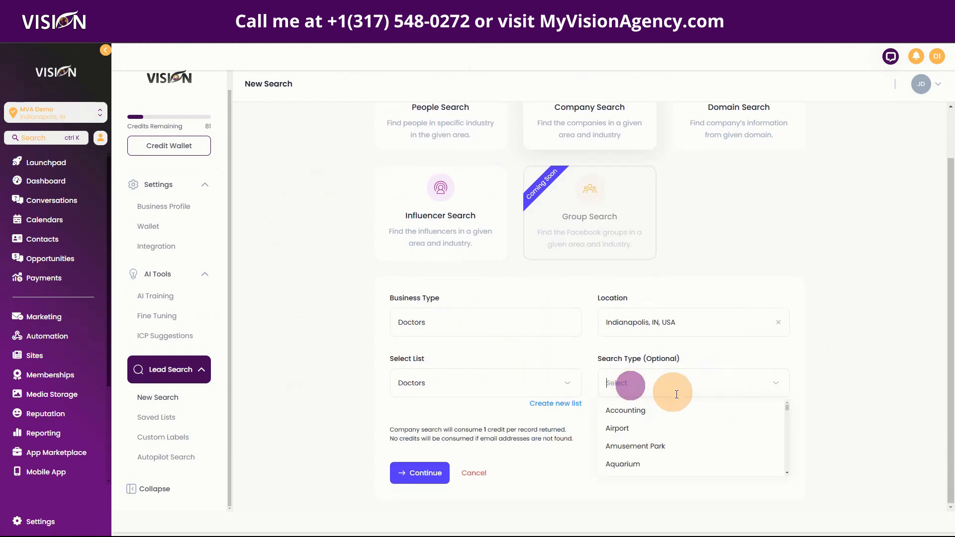
click(864, 422)
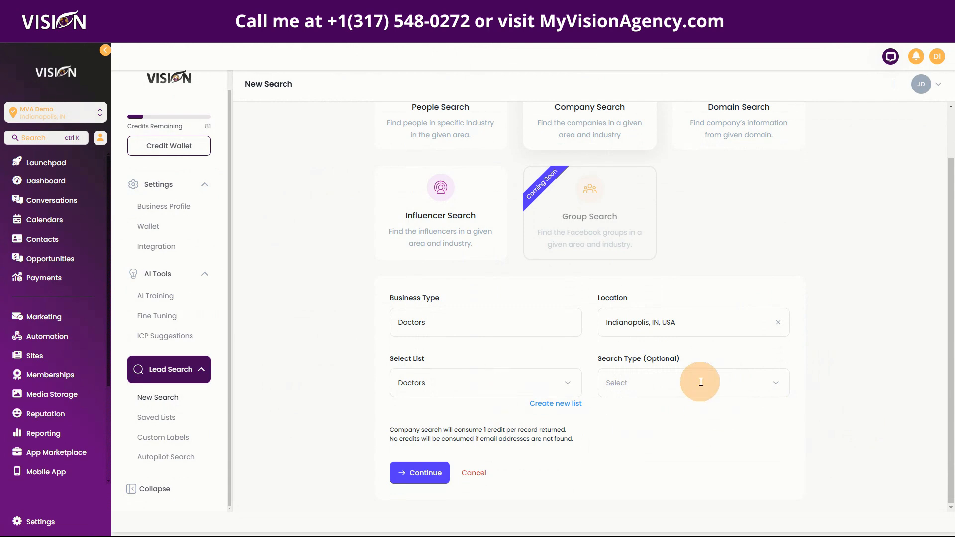
click(411, 473)
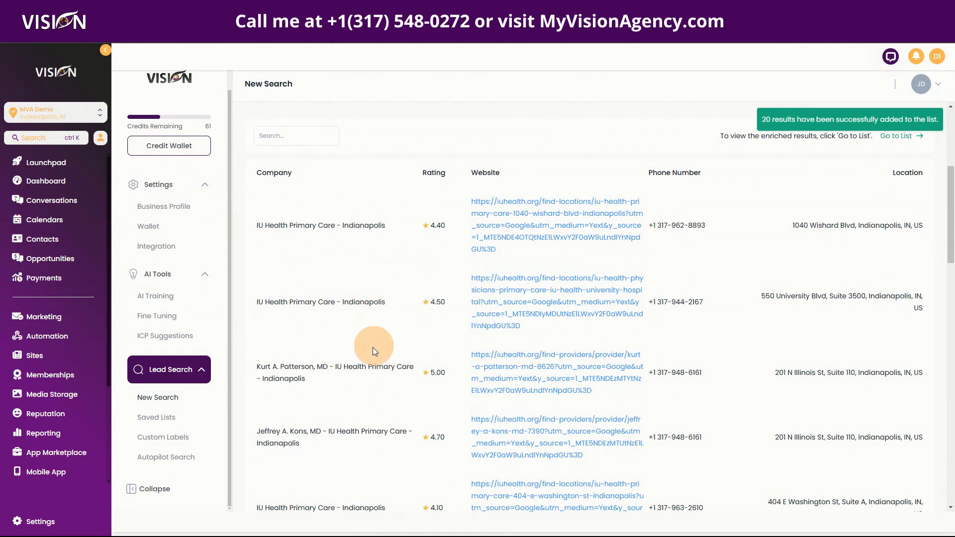
Step: Place the map's location marker at Aspen Ridge, Indianapolis, IN, USA, and rerun the Doctors search for that area
scroll(350, 358, up, 5)
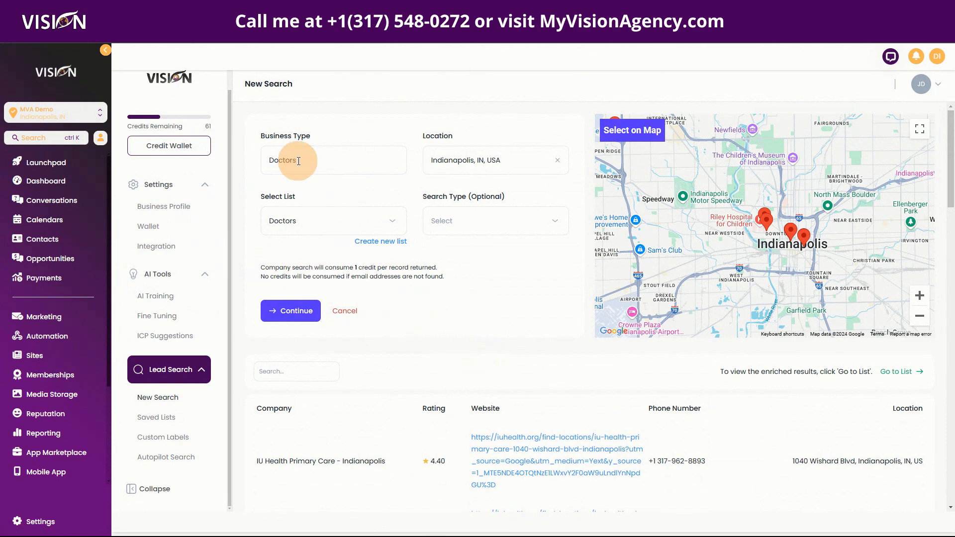
scroll(393, 410, down, 1)
scroll(391, 409, up, 1)
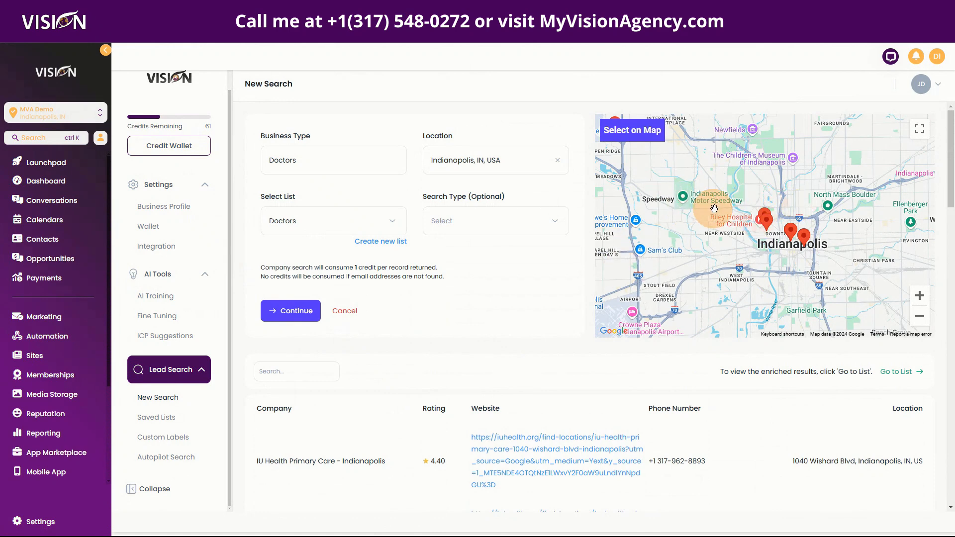
drag(694, 206, 706, 233)
drag(820, 221, 823, 235)
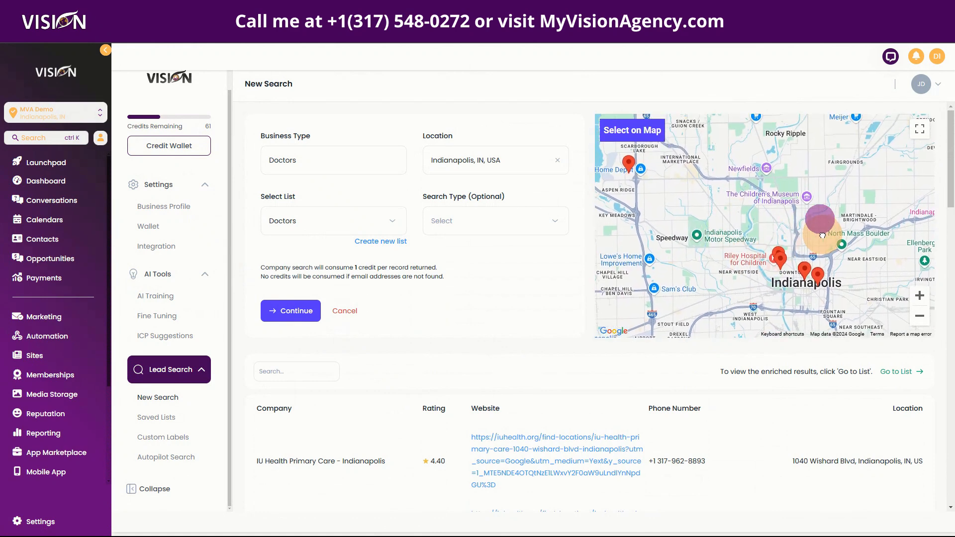
click(630, 131)
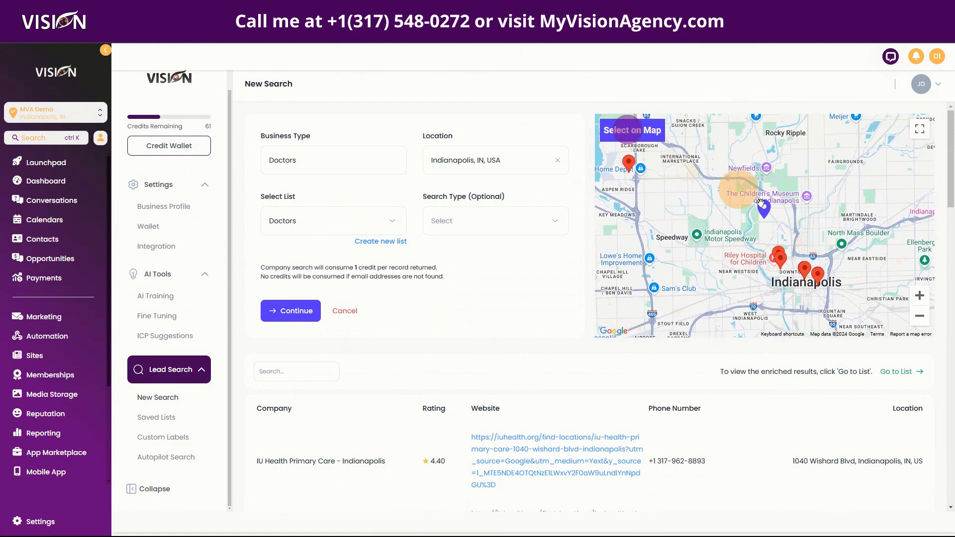
click(631, 177)
drag(762, 206, 625, 173)
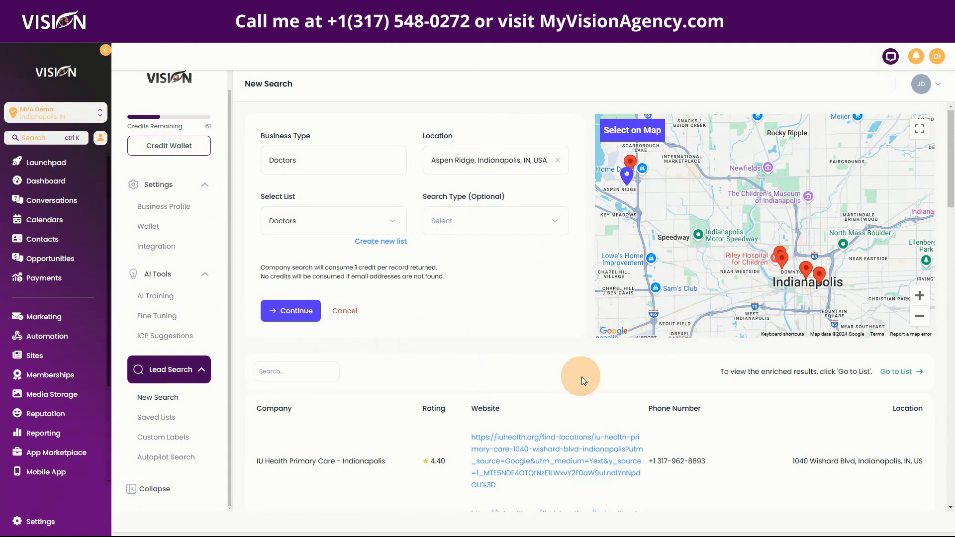
click(294, 311)
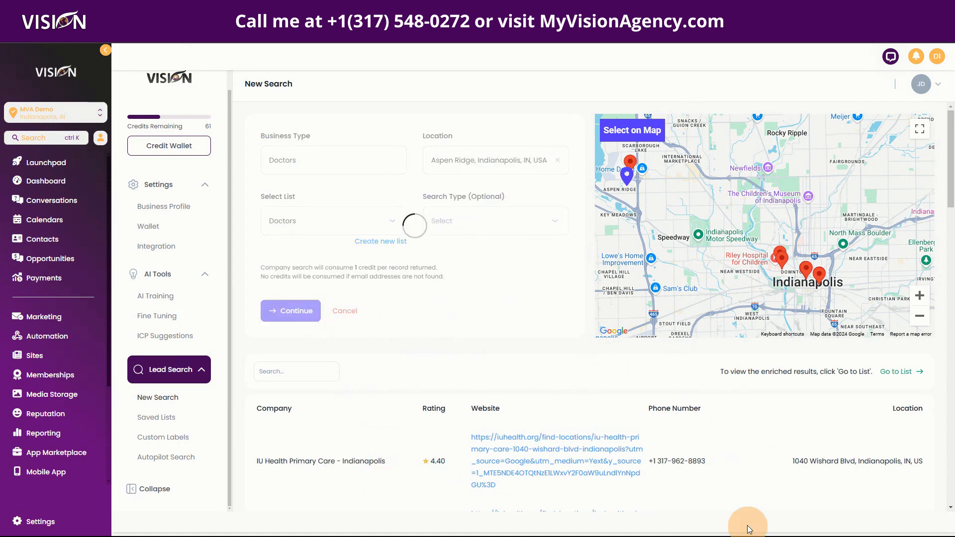
scroll(696, 445, down, 2)
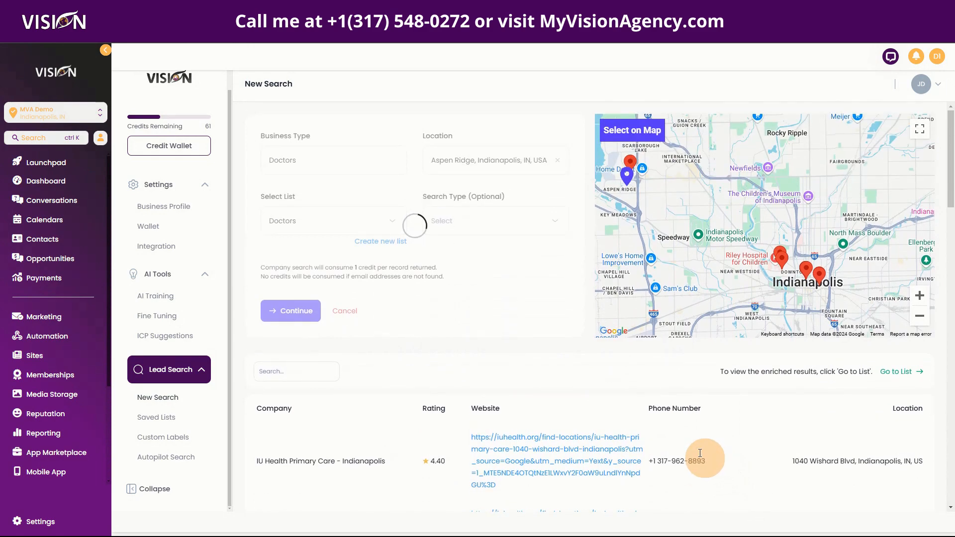
Step: Review the company results of the rerun Doctors search and open the enriched Doctors list
scroll(388, 333, down, 5)
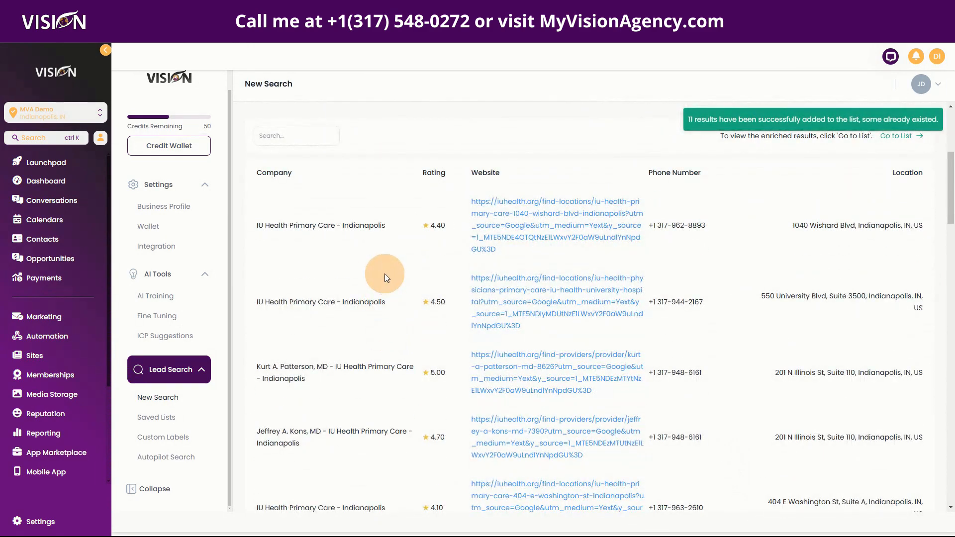
scroll(384, 287, up, 4)
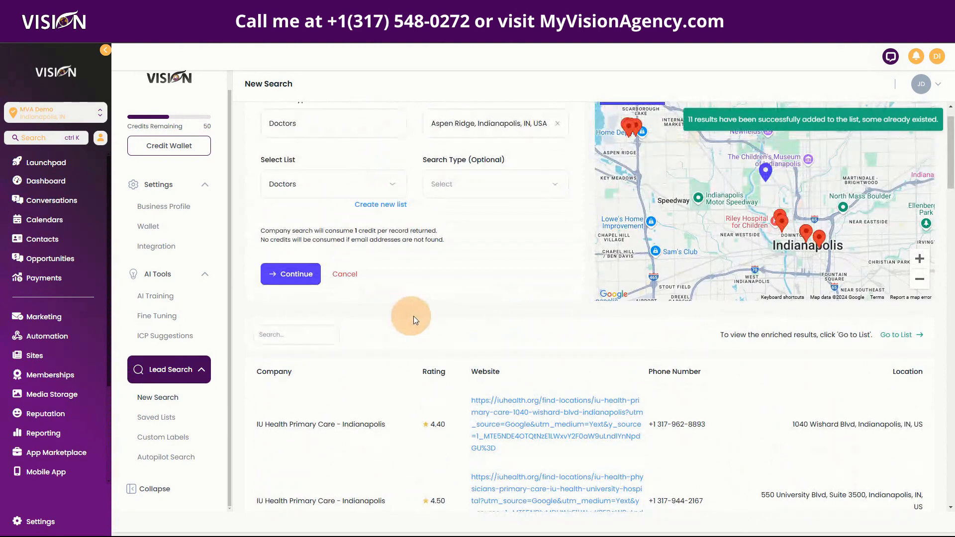
scroll(425, 308, up, 1)
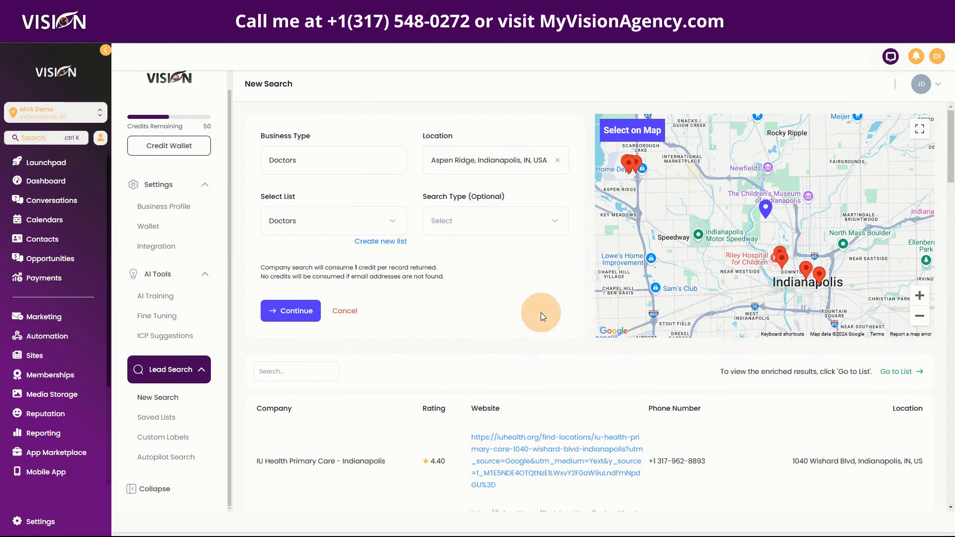
click(906, 374)
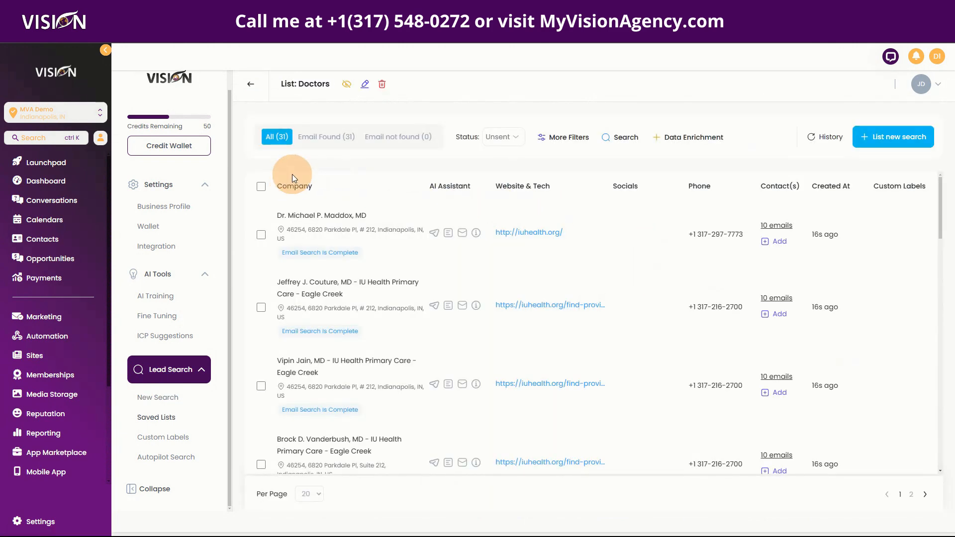
Step: Mask the sensitive contact details, such as phone numbers, in the Doctors list
click(346, 84)
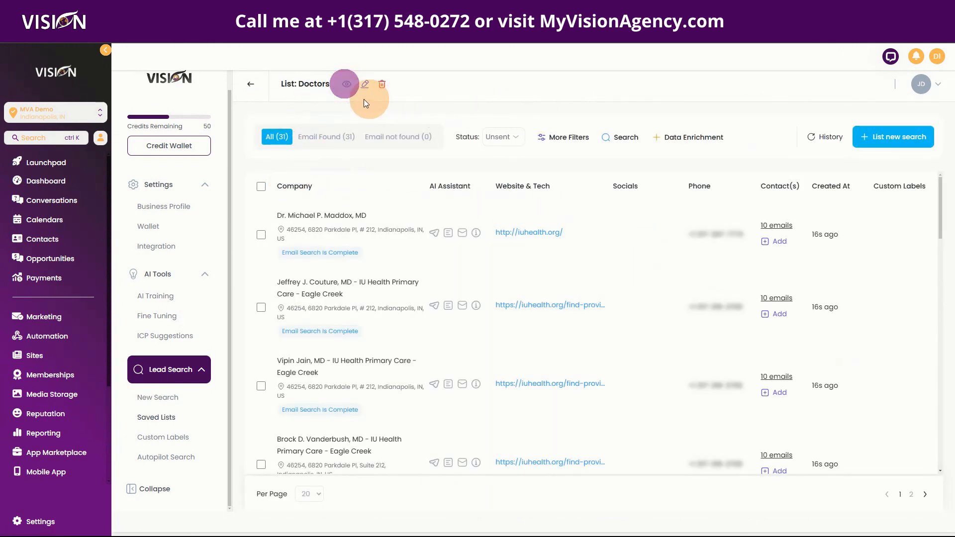
click(346, 84)
click(346, 84)
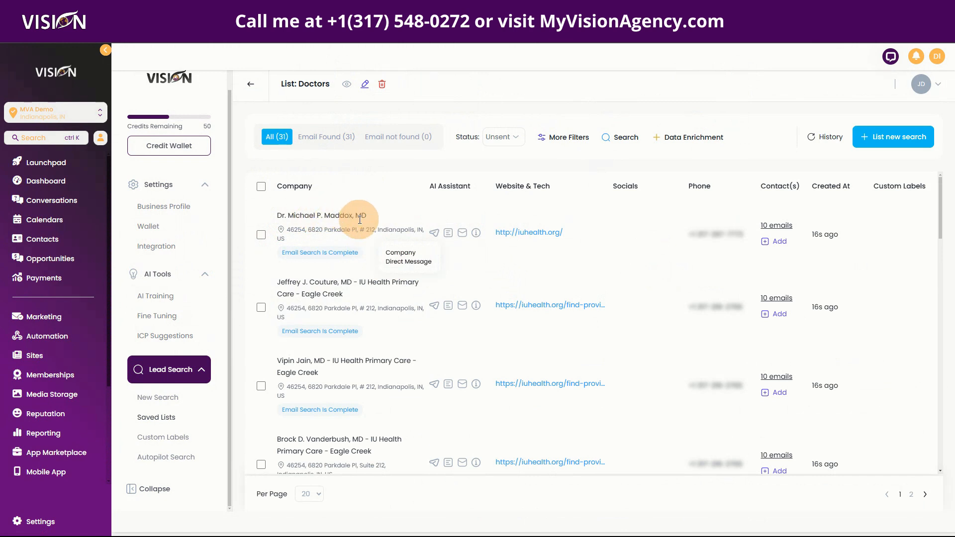
Step: Have the AI assistant generate a Company Direct Message and the adjacent document-type content for the first company in the list
click(400, 256)
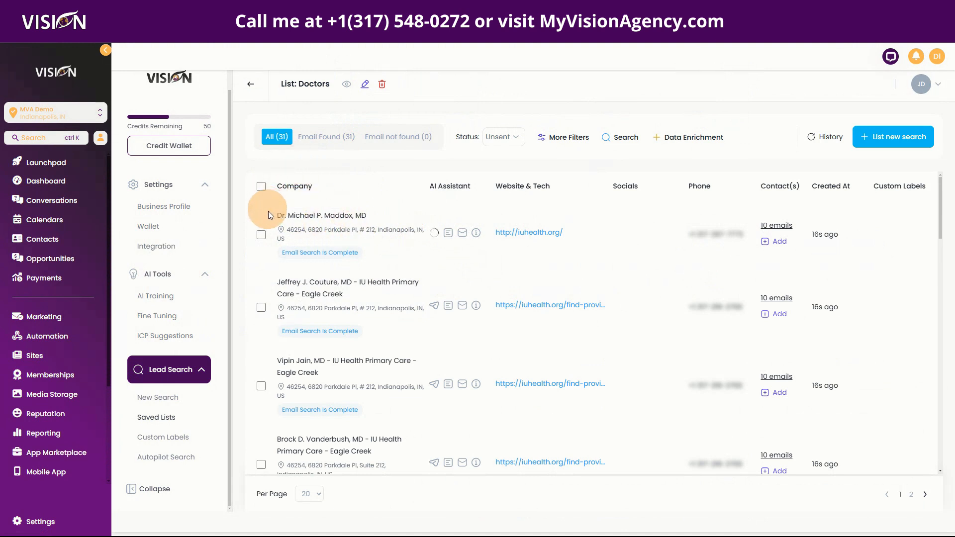
click(449, 237)
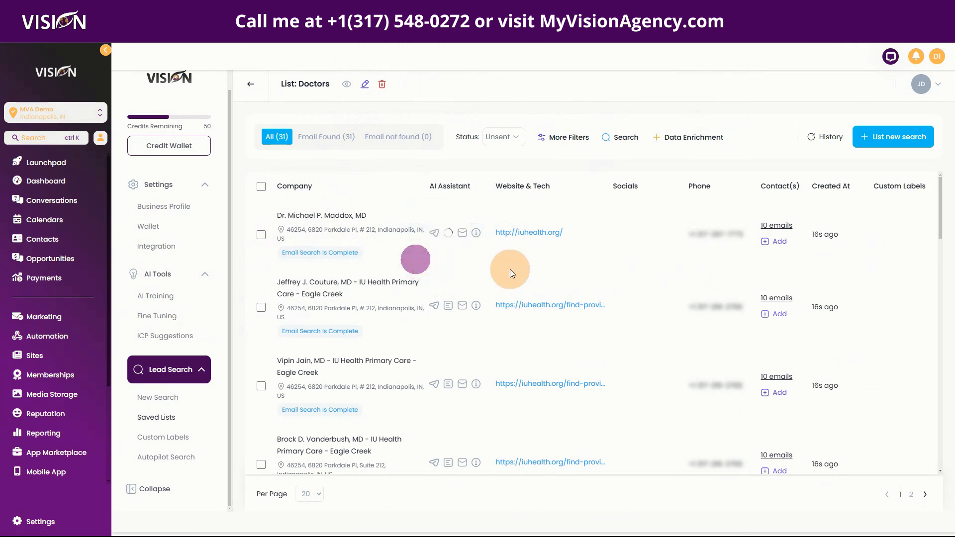
click(435, 235)
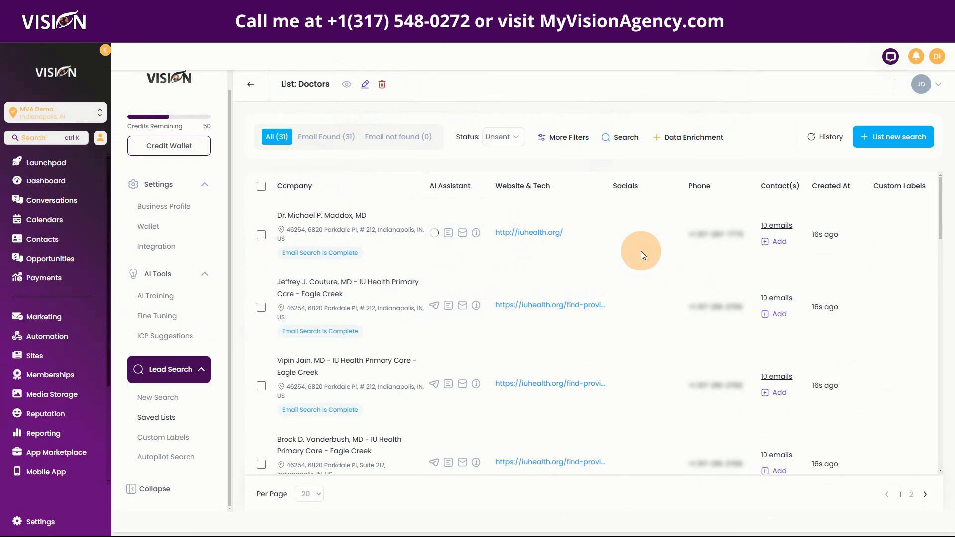
Step: Expand the first company's email contacts to review them, and leave that company selected for bulk actions
click(261, 235)
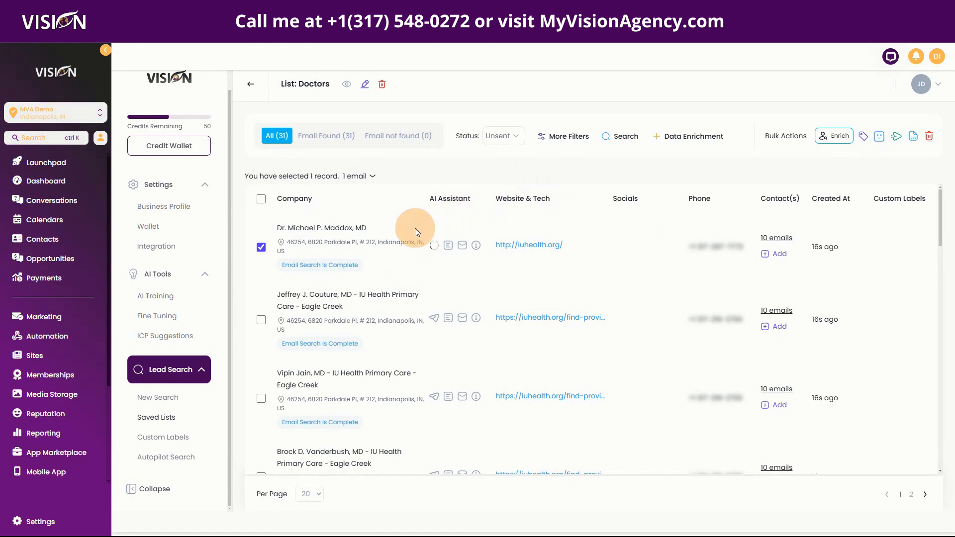
click(775, 242)
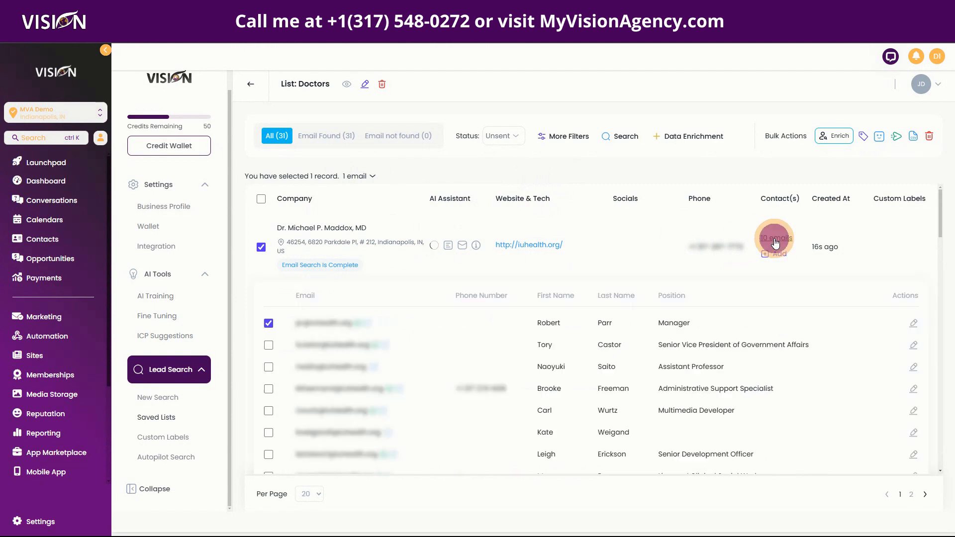
scroll(453, 386, down, 1)
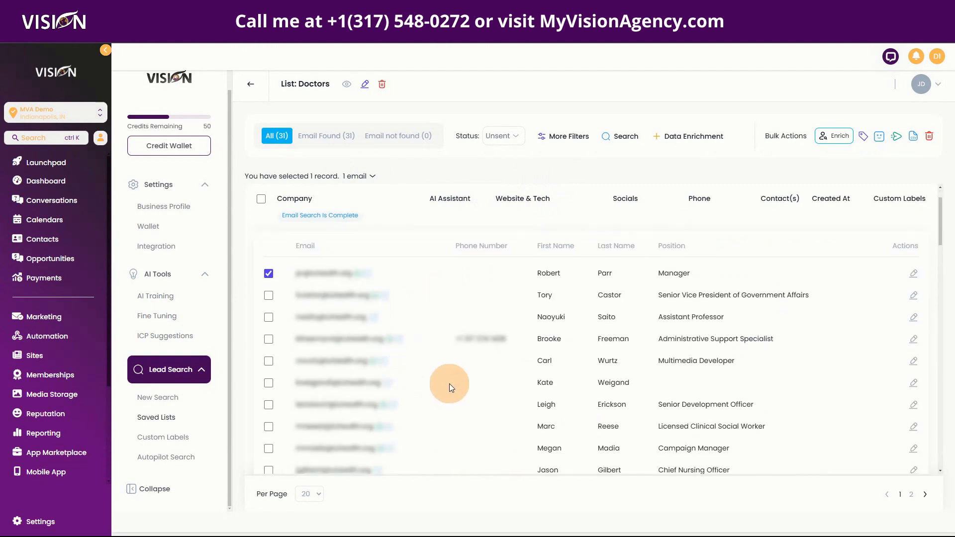
scroll(446, 386, up, 1)
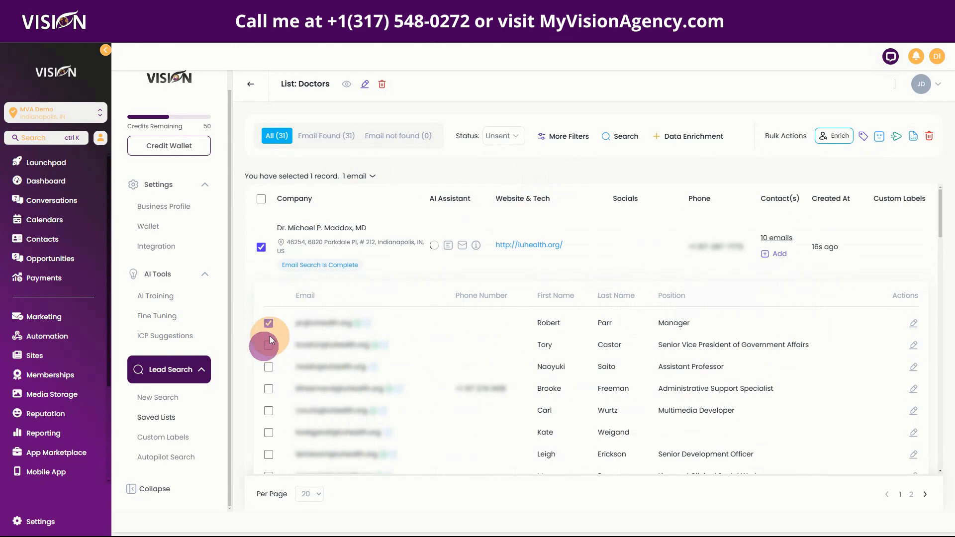
click(258, 247)
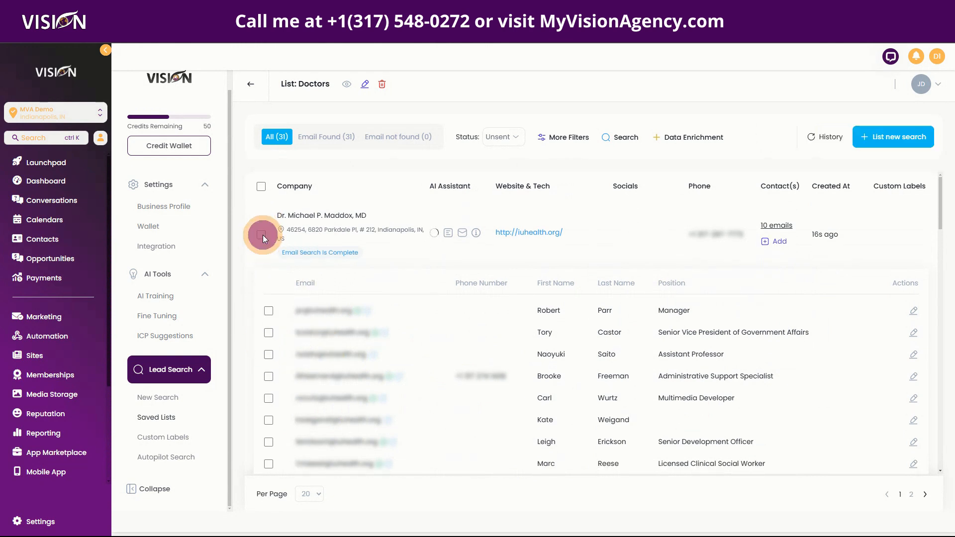
click(262, 235)
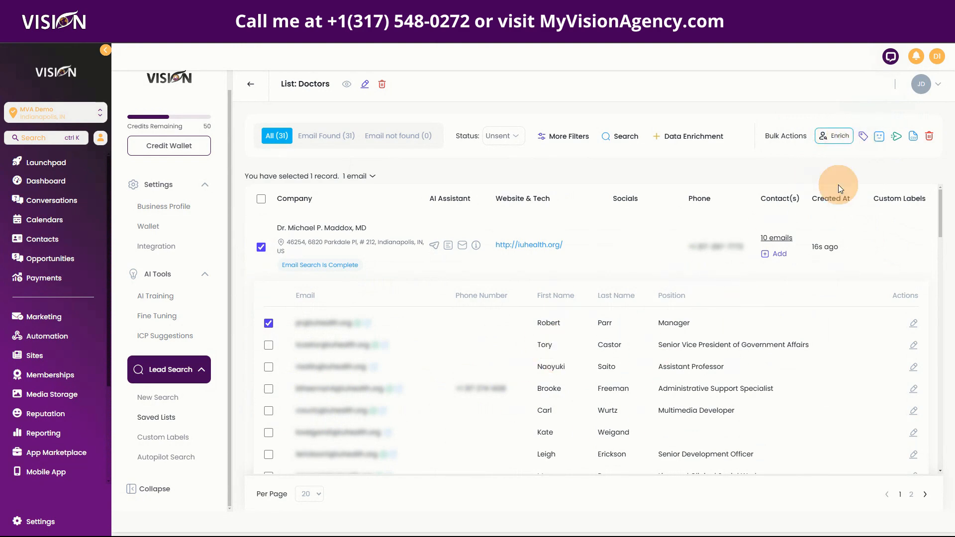
Step: Check the bulk label and AI assistant options, and send the selected company to the CRM entry CRM Name
click(863, 137)
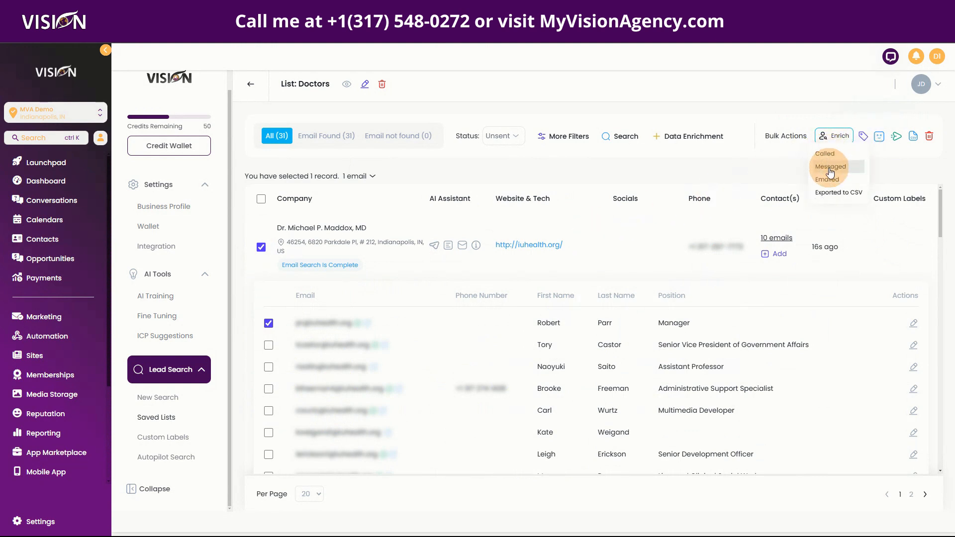
click(879, 142)
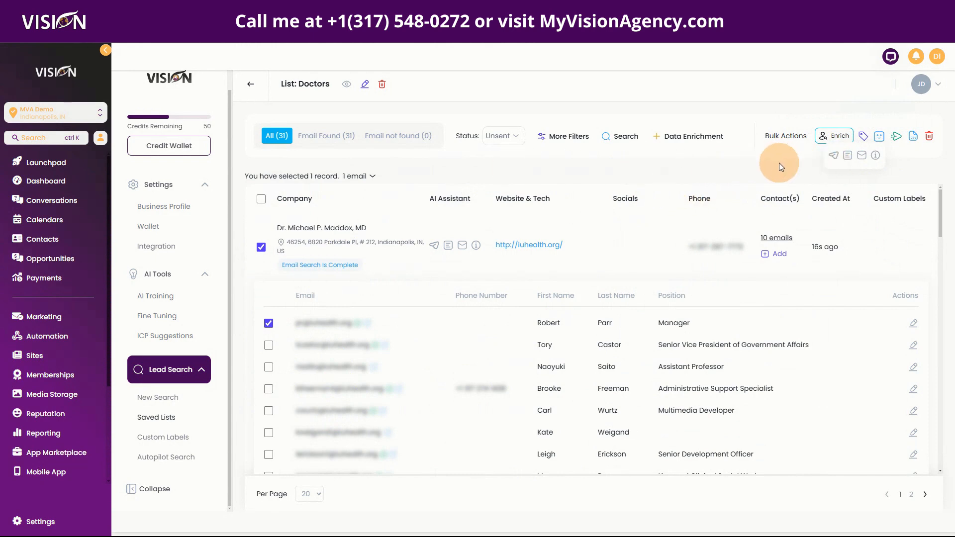
click(895, 137)
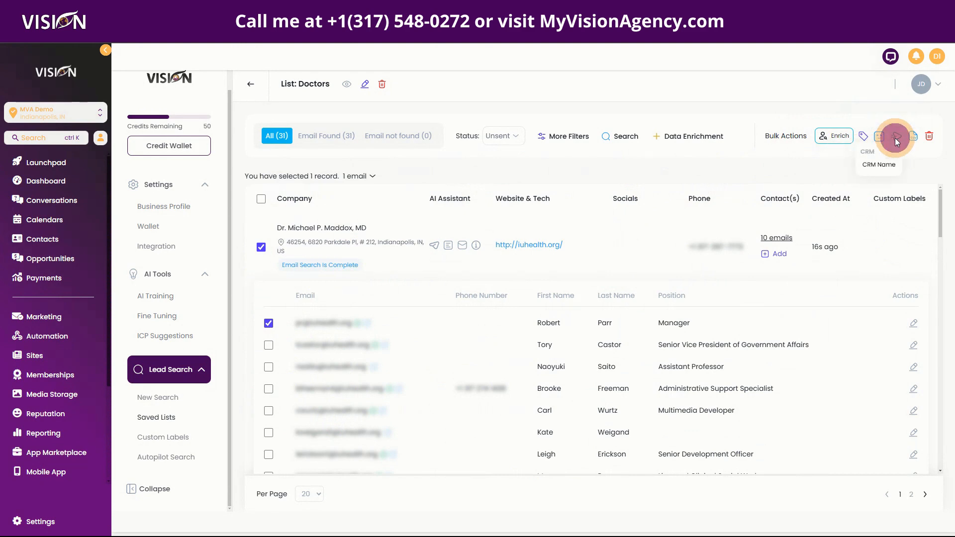
click(869, 168)
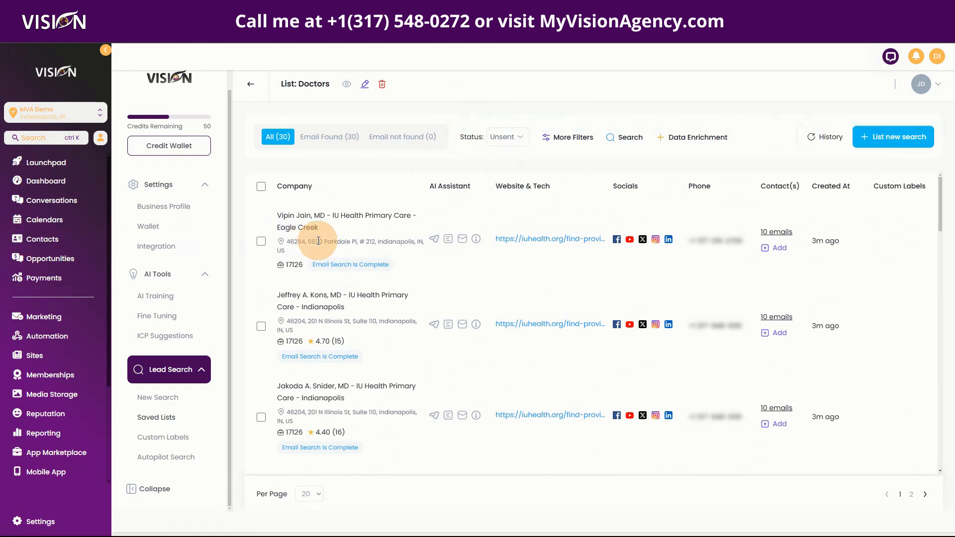
Step: Check the newly exported lead in Contacts by opening its contact record, and return to the contacts list
click(42, 241)
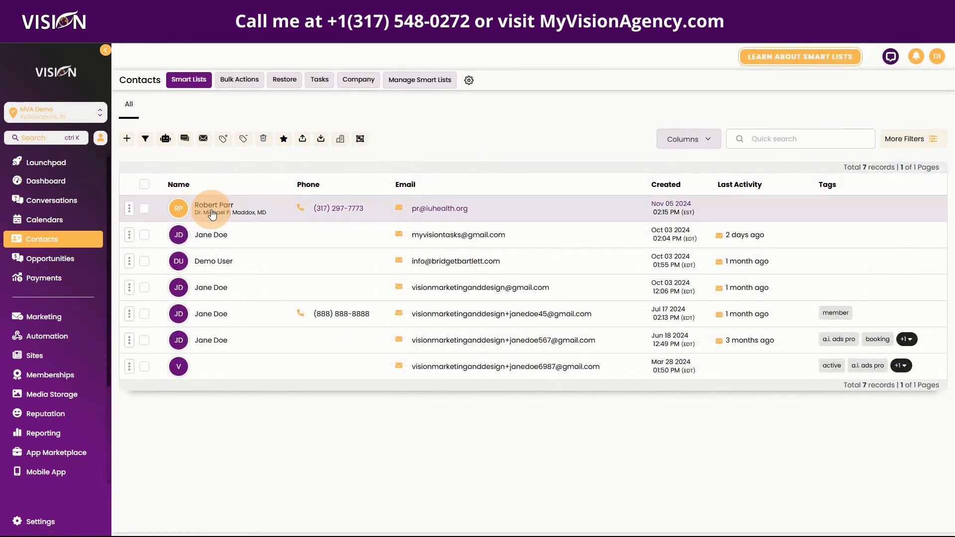
click(212, 214)
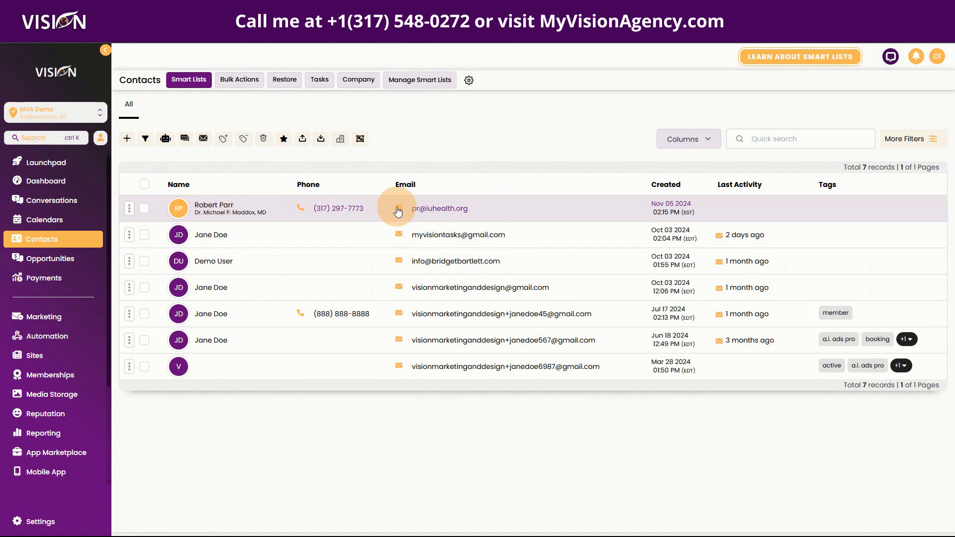
click(438, 217)
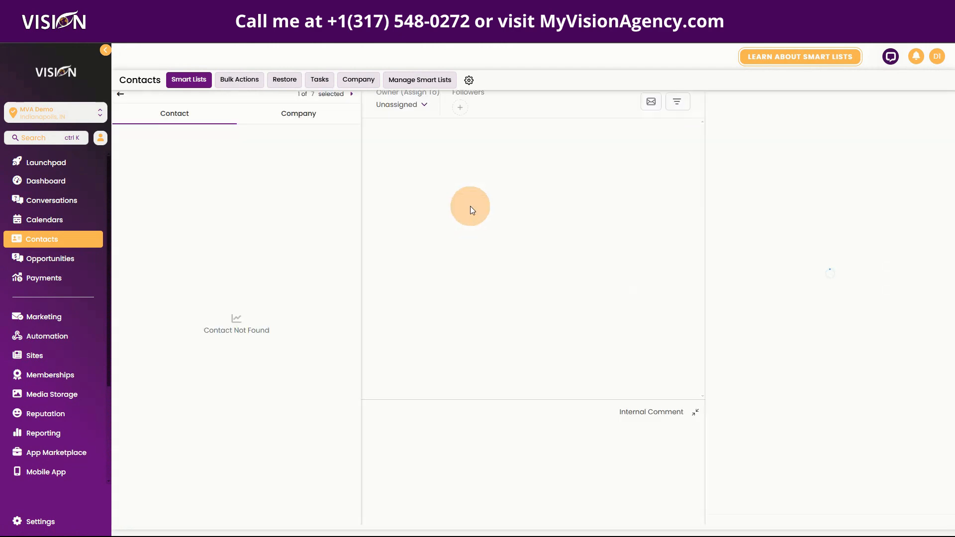
click(119, 95)
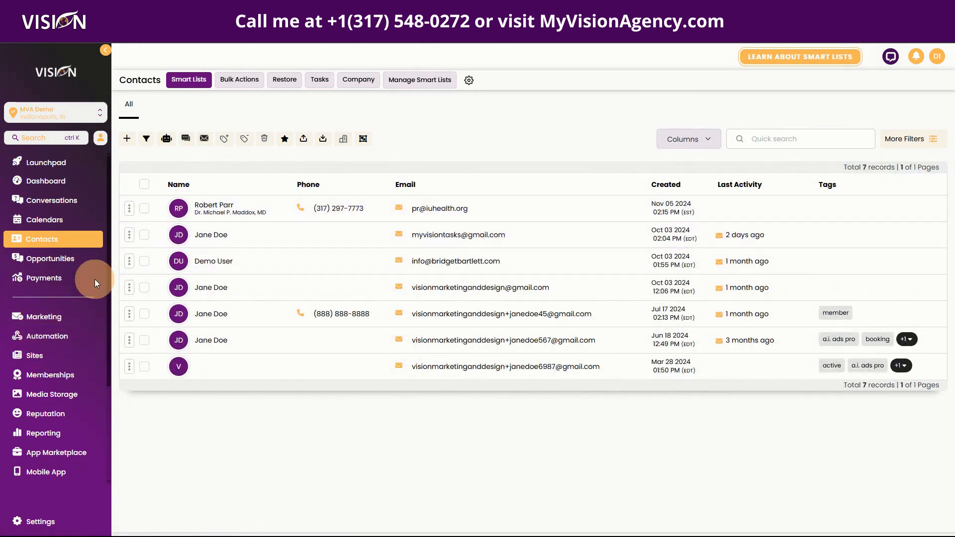
Step: Go back to A.I. Leads, open the saved Doctors list and mask its phone numbers
scroll(39, 378, down, 3)
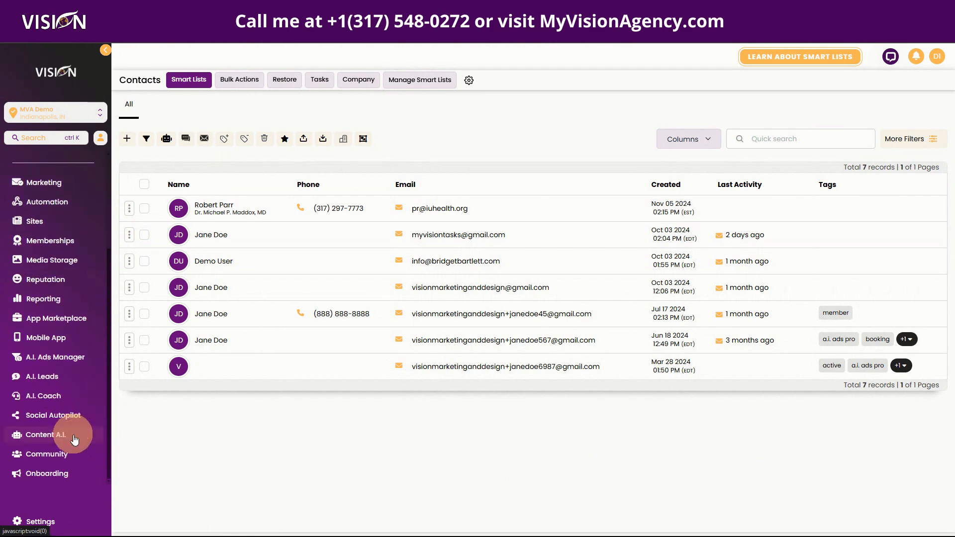
click(38, 376)
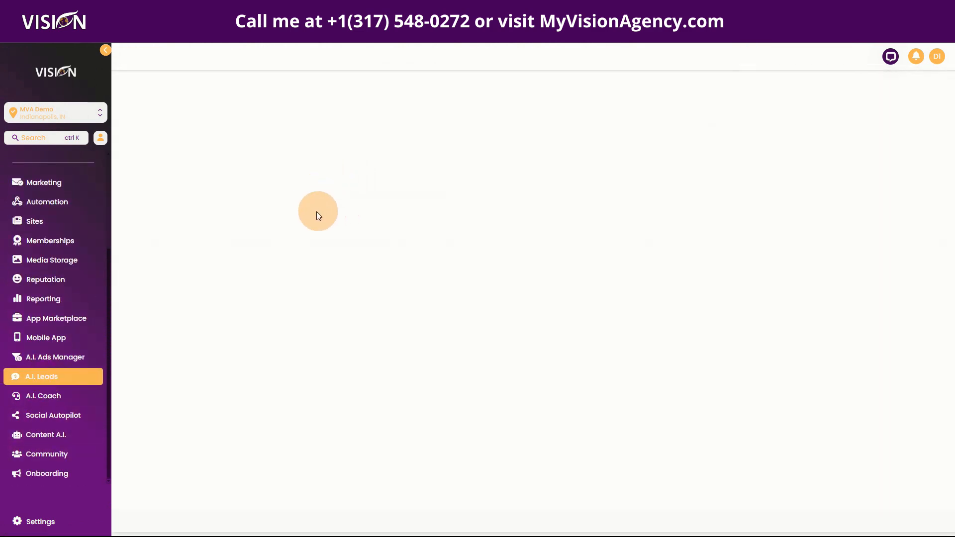
click(391, 423)
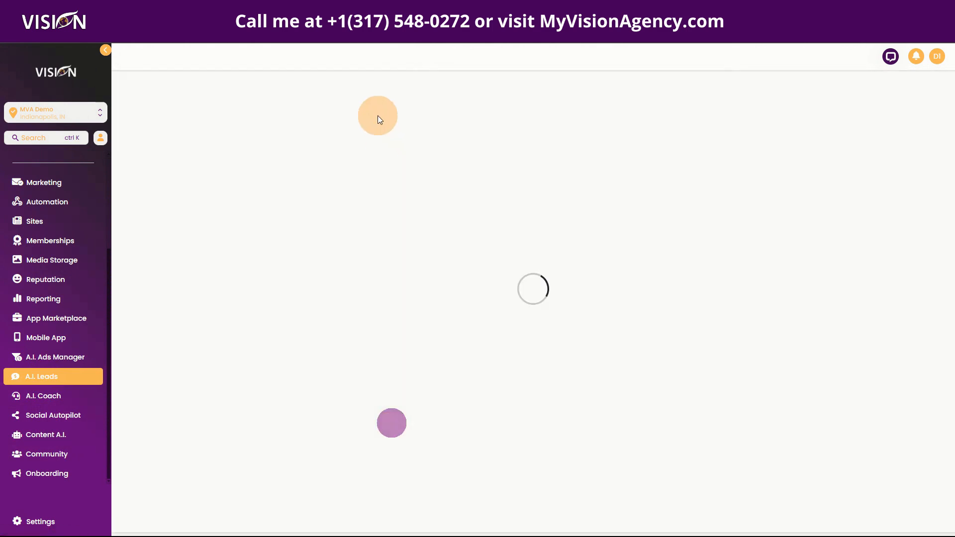
click(177, 245)
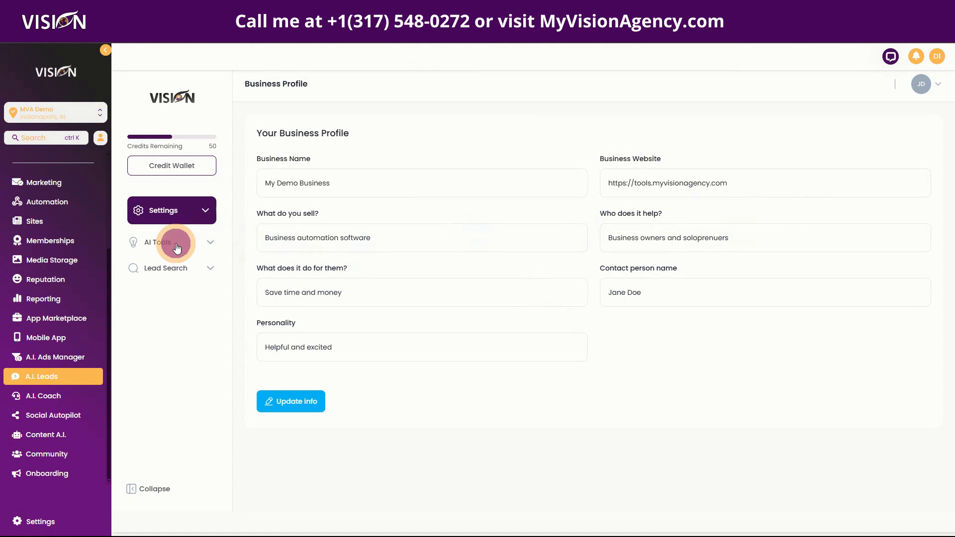
click(171, 332)
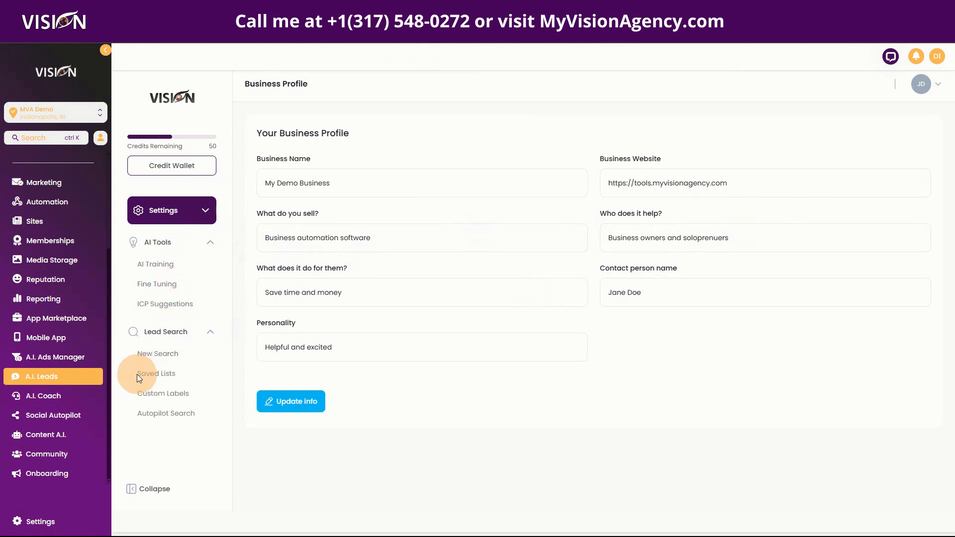
click(166, 373)
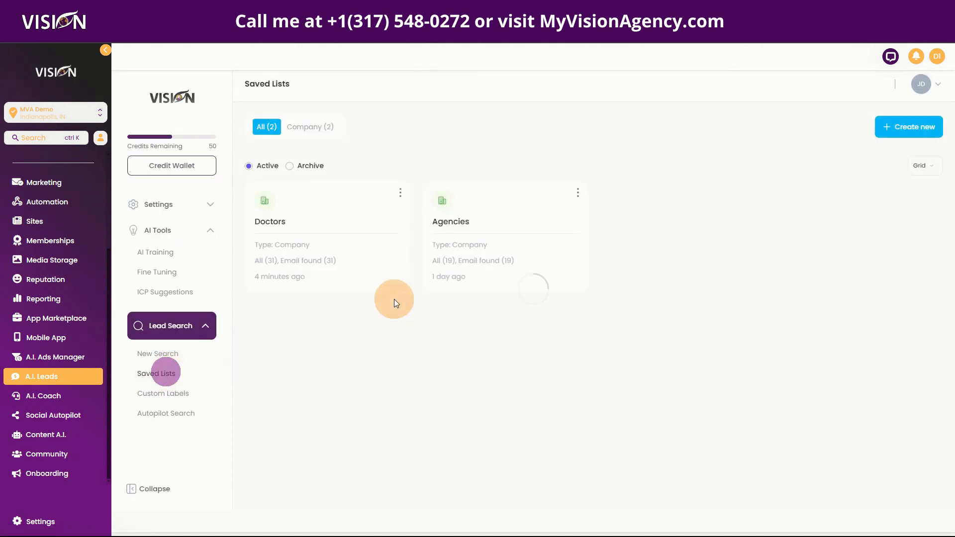
click(302, 227)
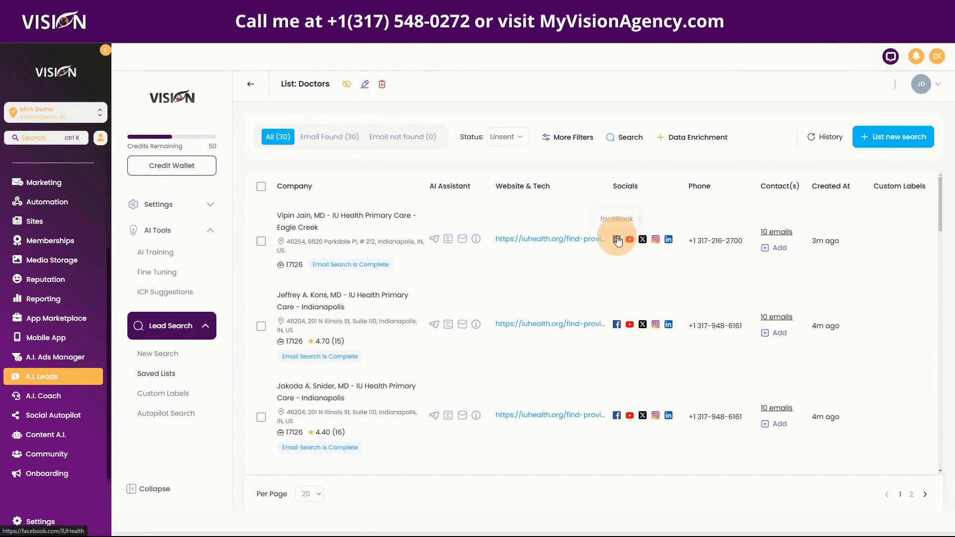
click(346, 90)
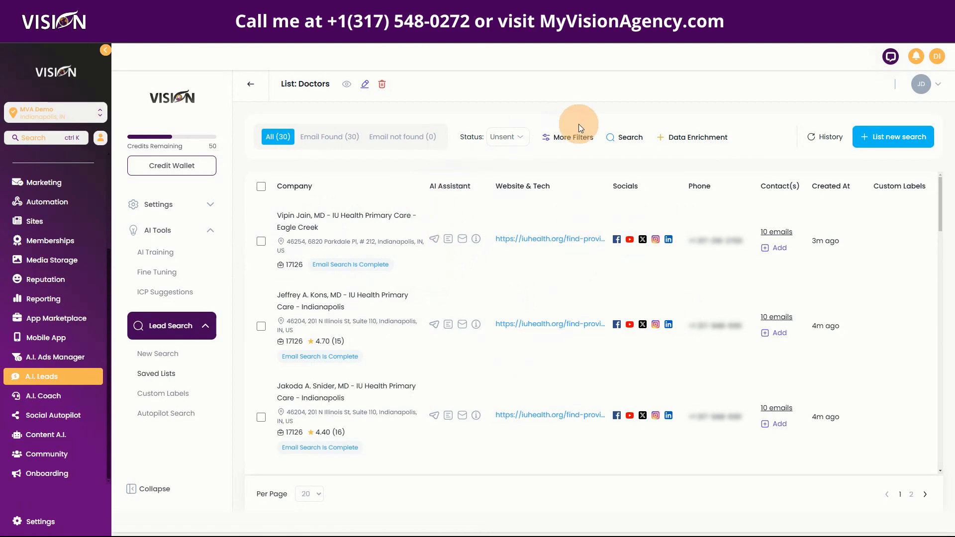
click(147, 251)
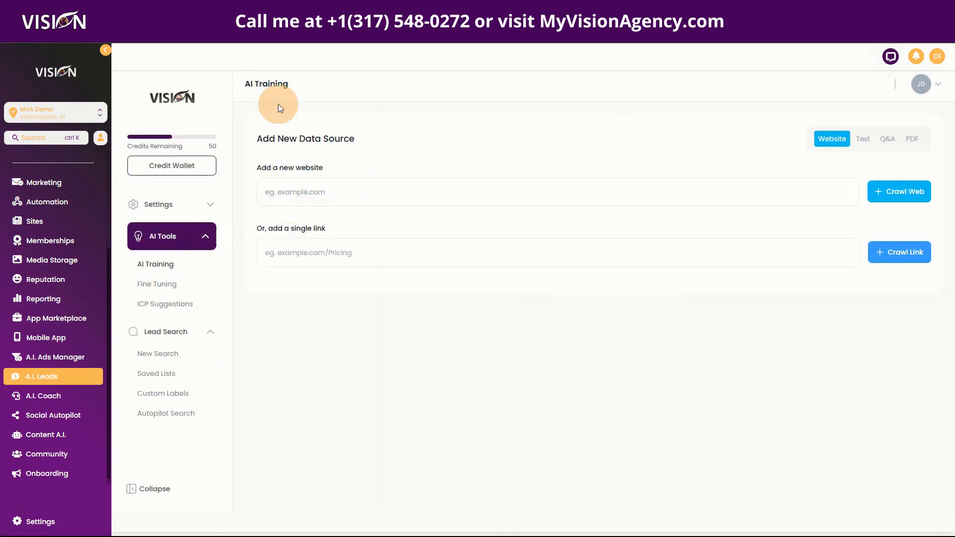
click(324, 190)
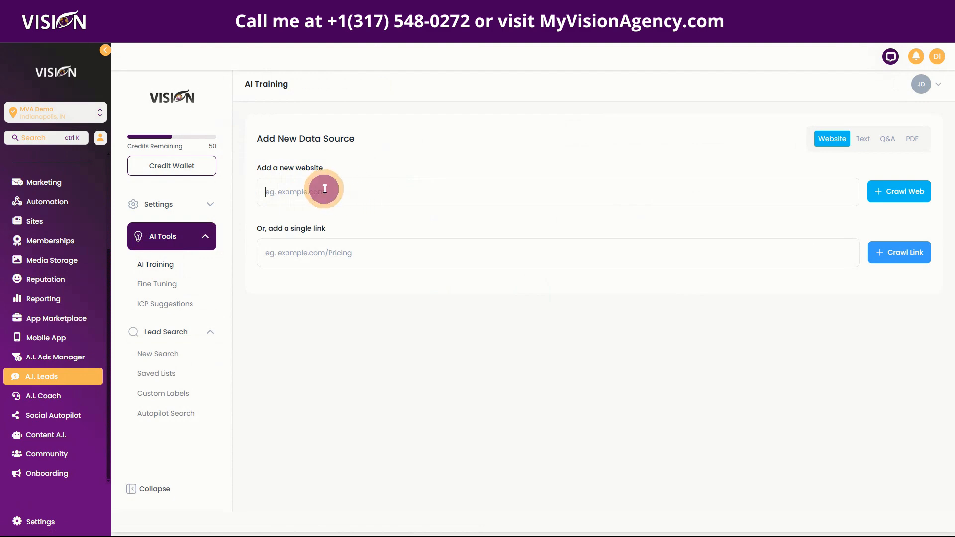
text(h)
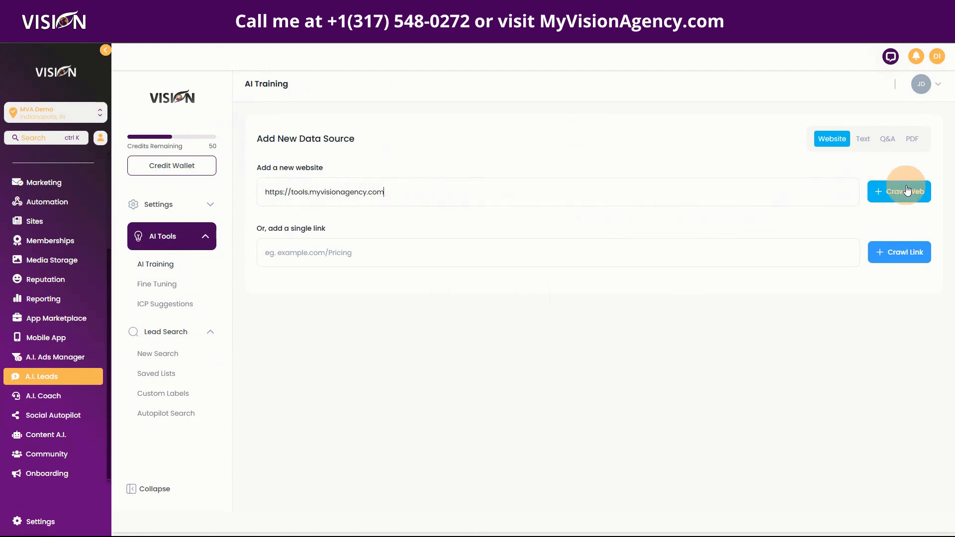
click(893, 197)
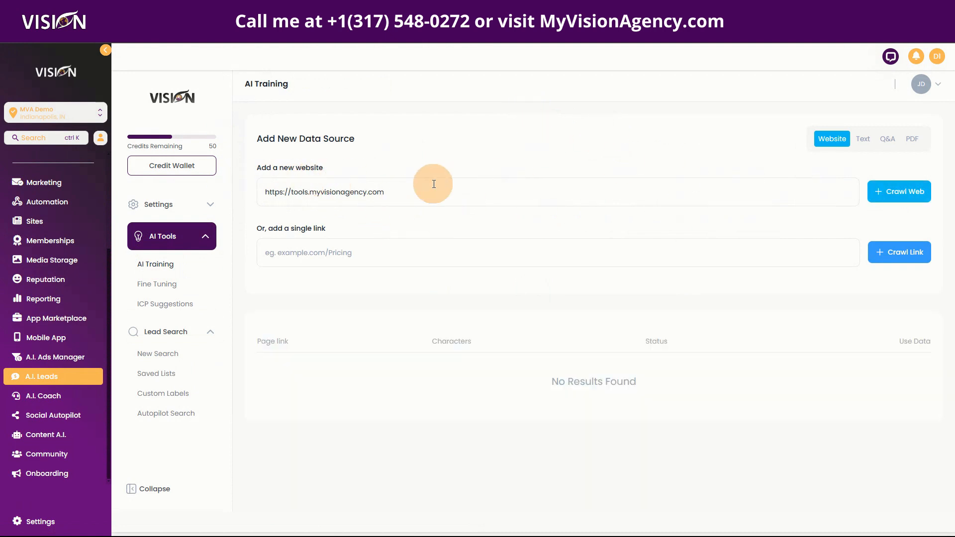
click(896, 186)
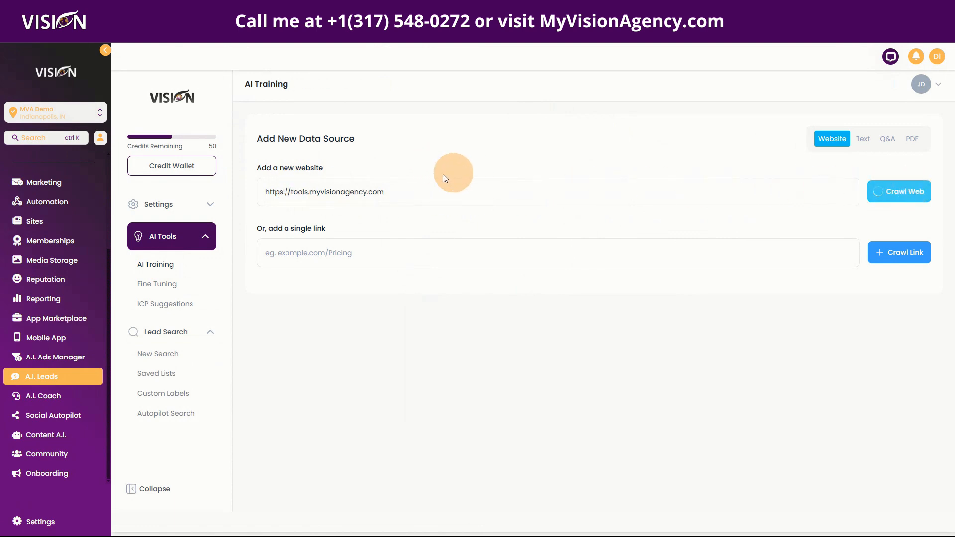
drag(401, 192, 223, 199)
right_click(309, 192)
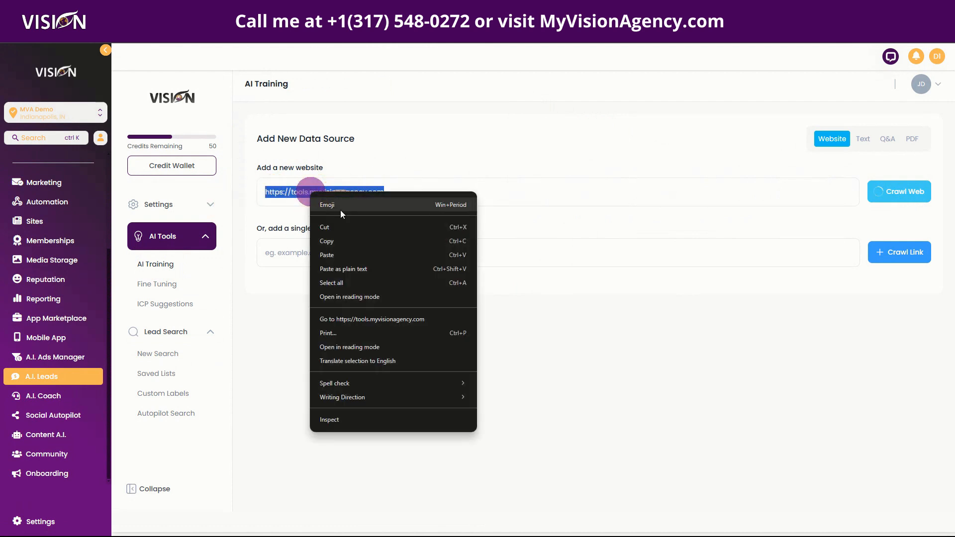
click(335, 242)
click(335, 251)
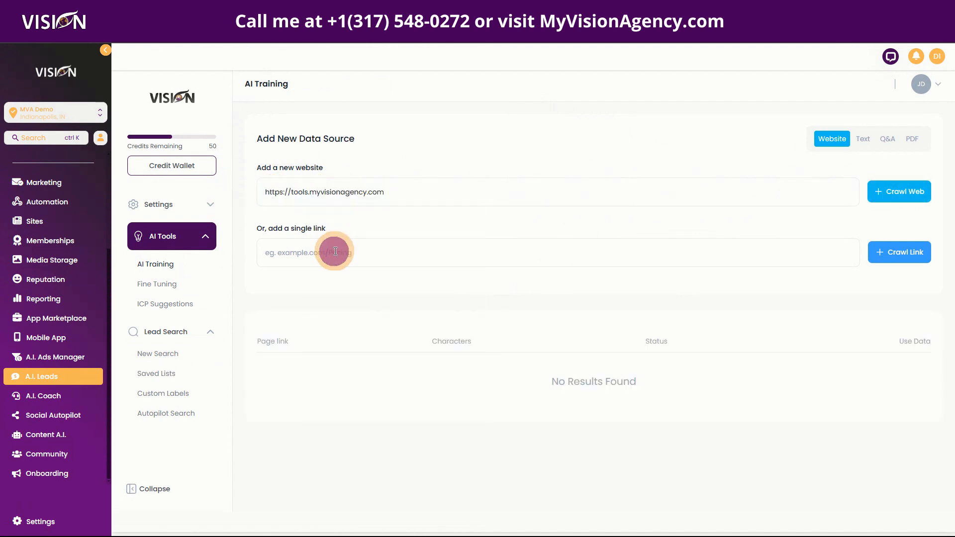
key(ctrl+v)
click(881, 254)
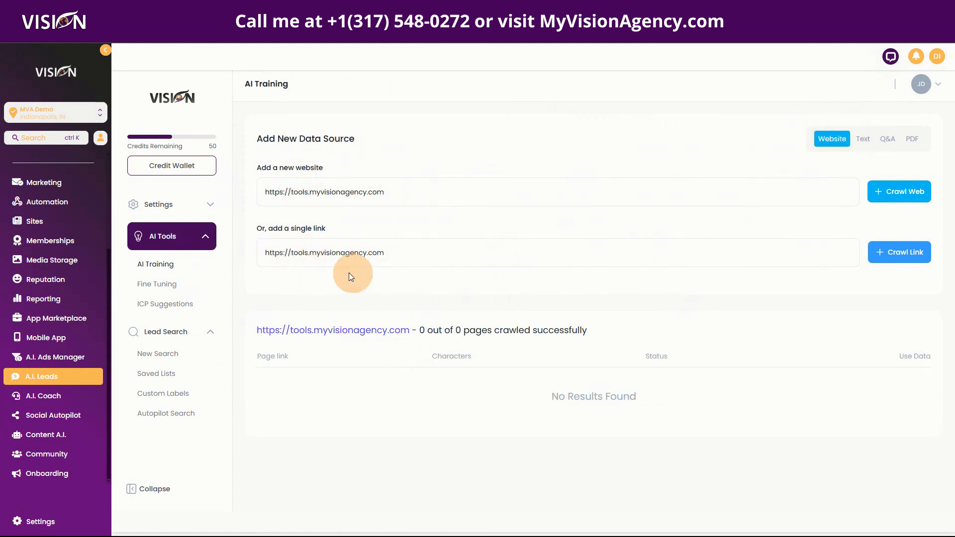
click(312, 194)
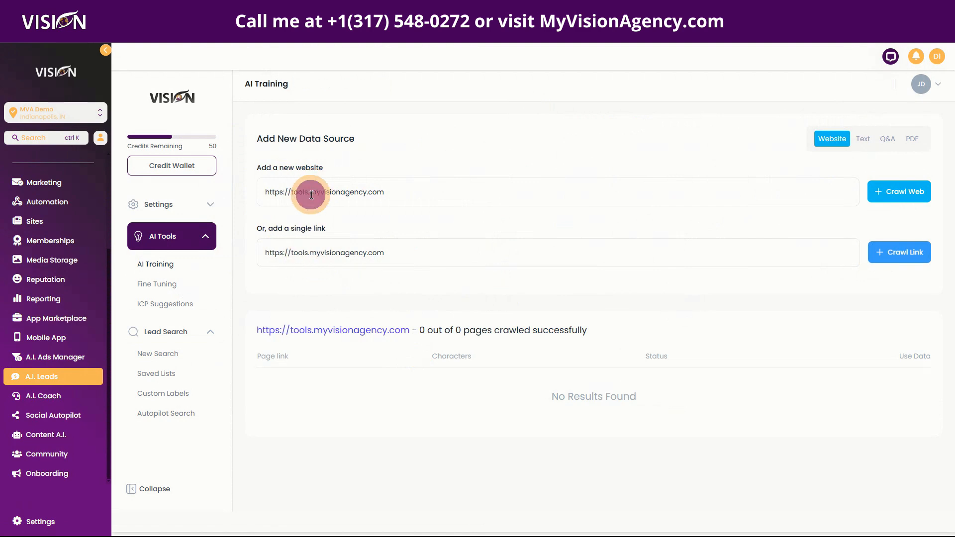
key(BackSpace)
key(BackSpace)
key(BackSpace)
key(BackSpace)
key(BackSpace)
key(BackSpace)
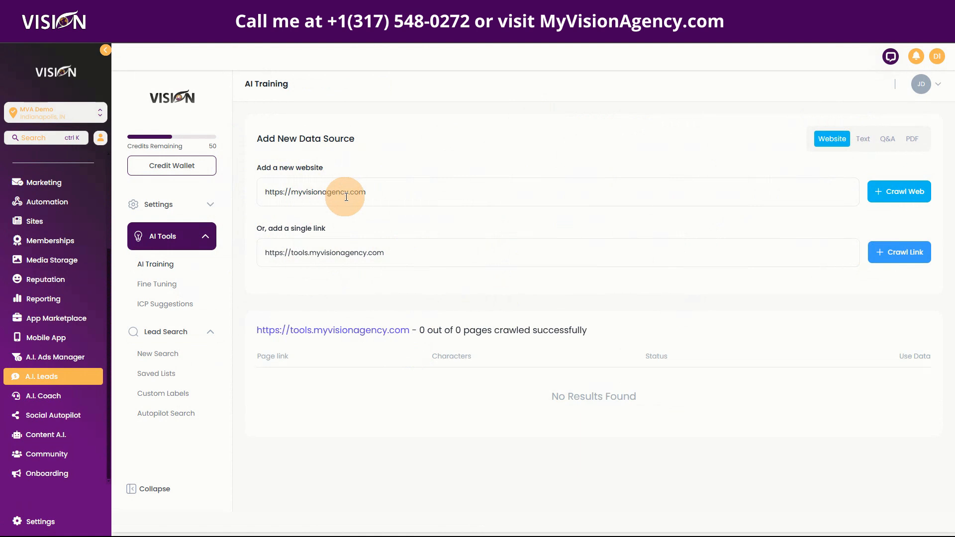
click(900, 196)
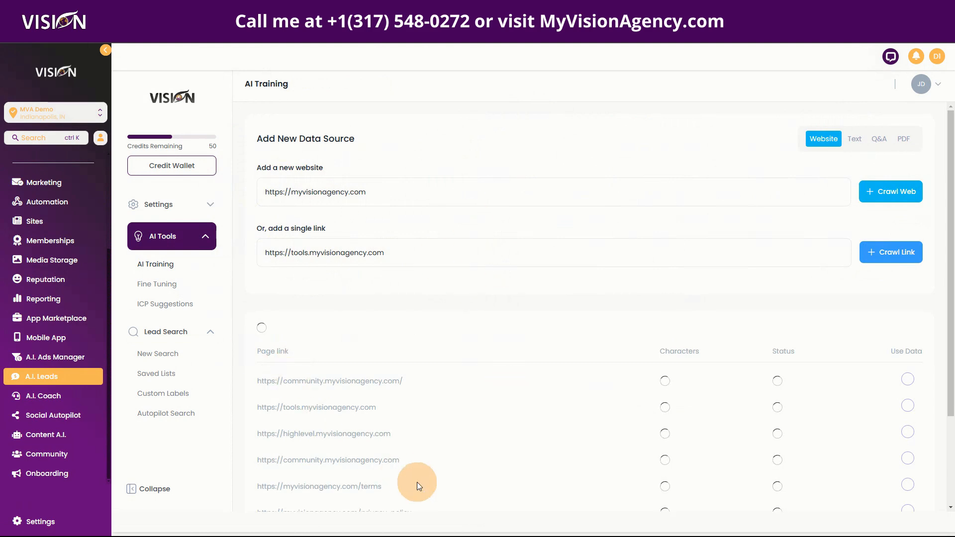
Step: Mark the two community.myvisionagency.com pages and the tools.myvisionagency.com page as data to use, and submit them for AI training
scroll(468, 387, down, 2)
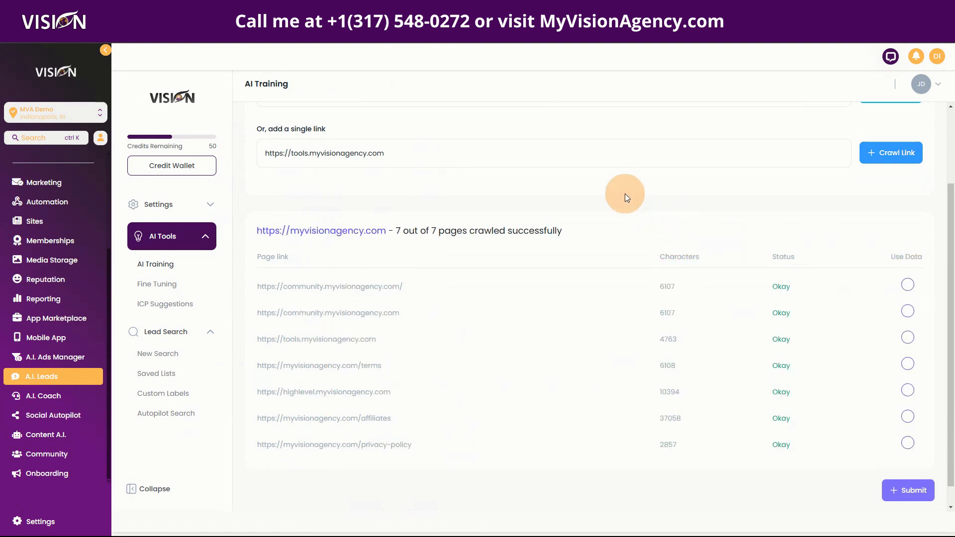
click(908, 286)
click(907, 311)
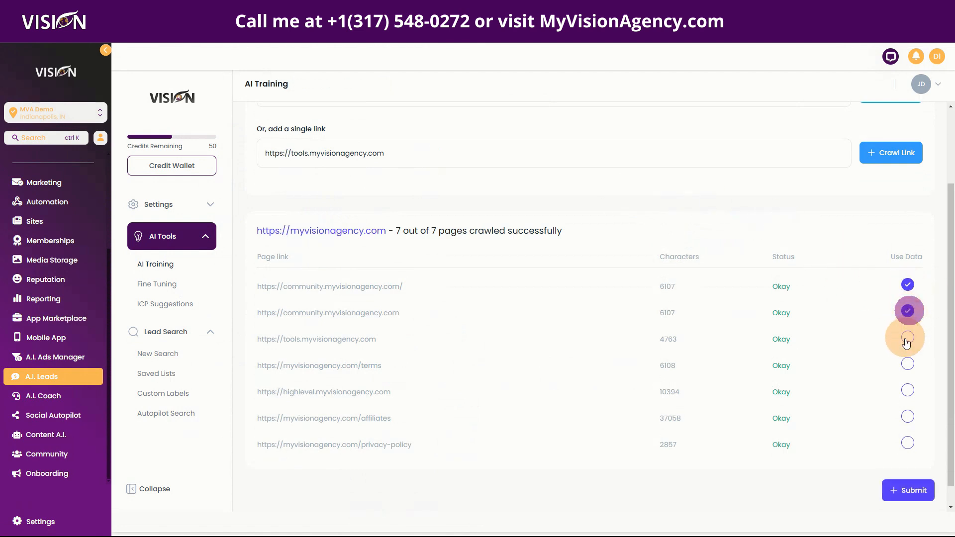
click(908, 337)
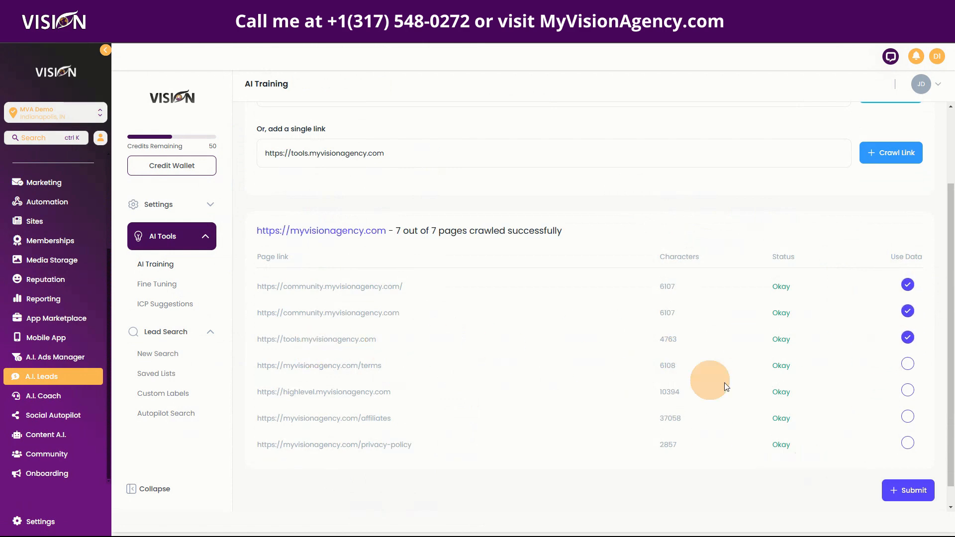
click(910, 492)
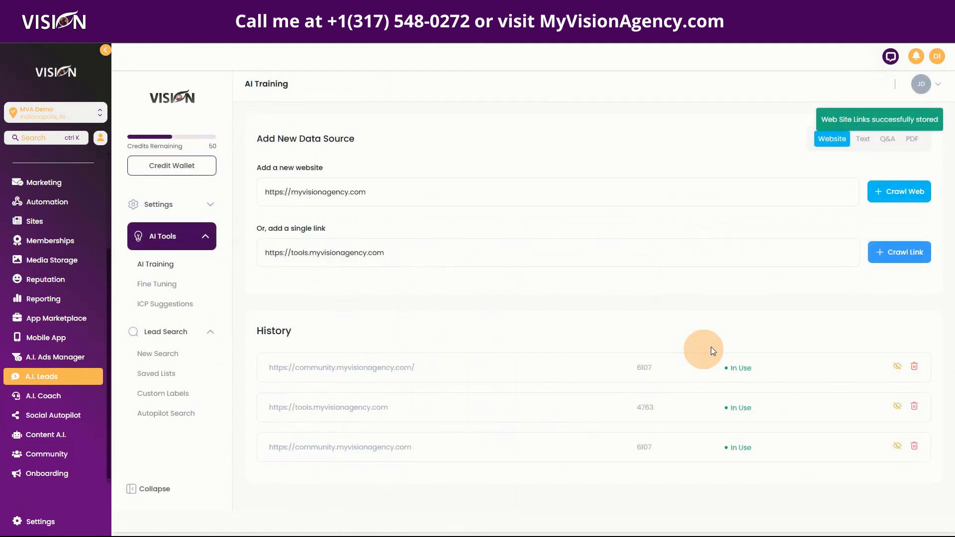
Step: Look through the Text, Q&A and PDF forms for adding a new AI training data source
click(861, 142)
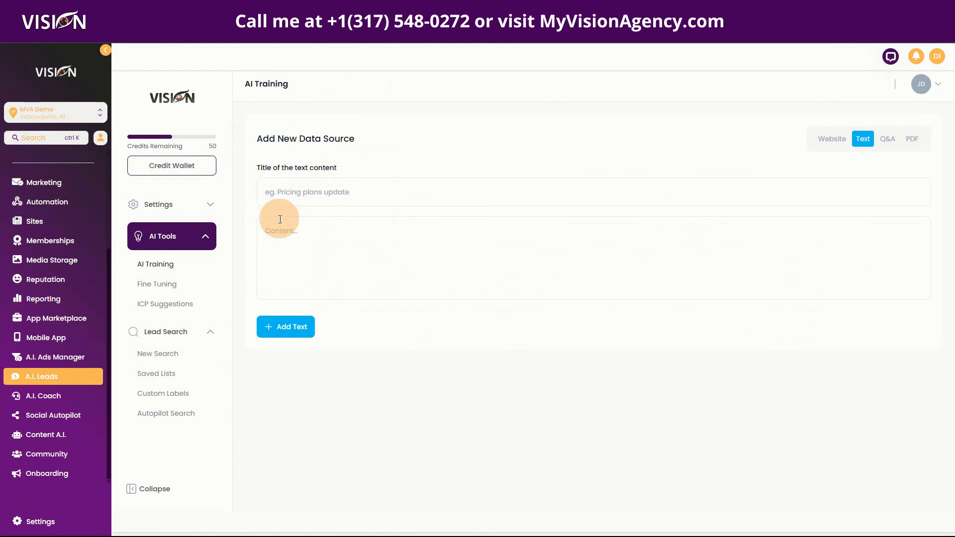
click(885, 137)
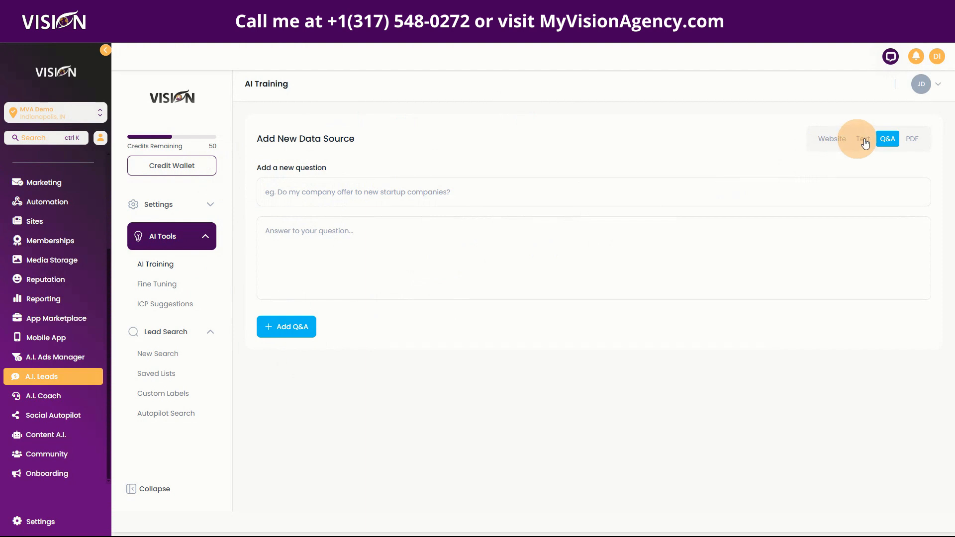
click(911, 139)
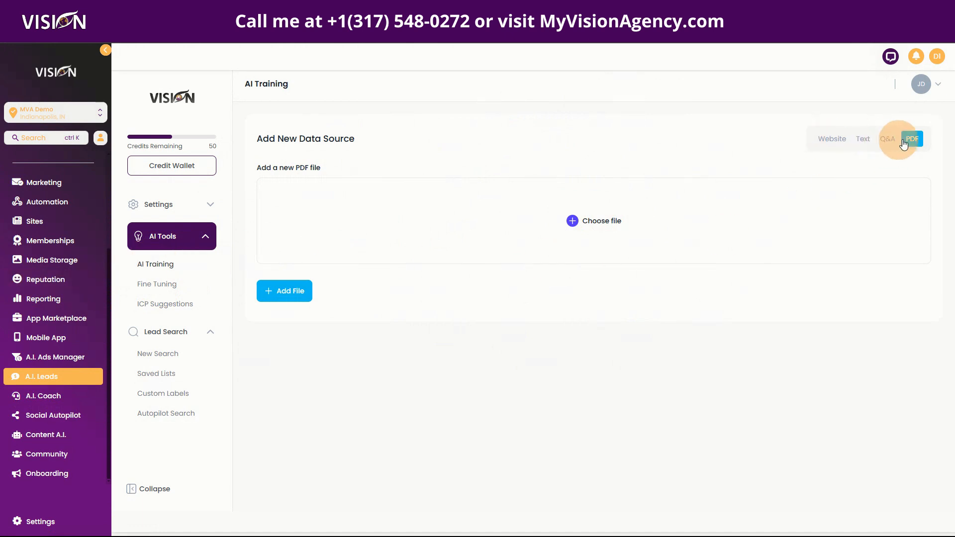
Step: Review the list of existing prompts in Fine Tuning and preview the People Direct Message prompt
click(157, 284)
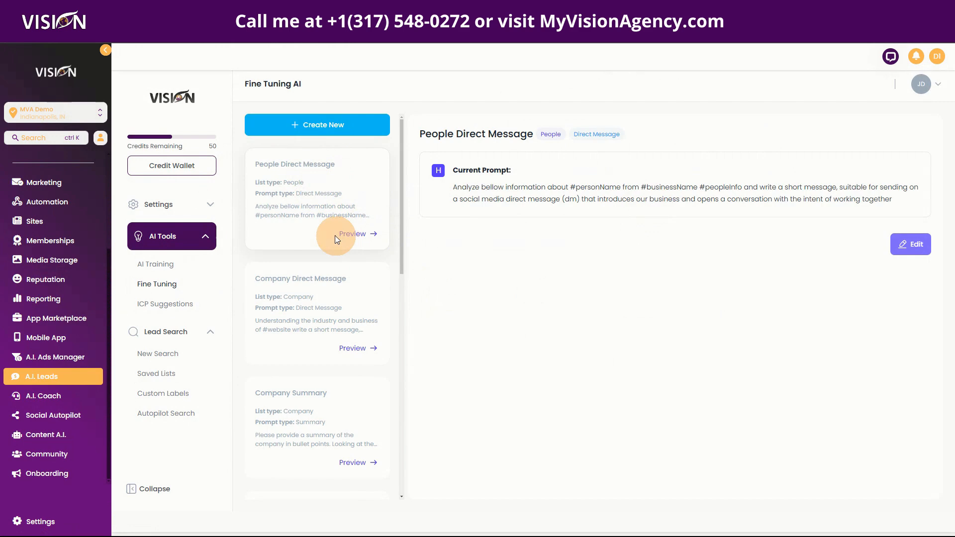
scroll(308, 221, down, 7)
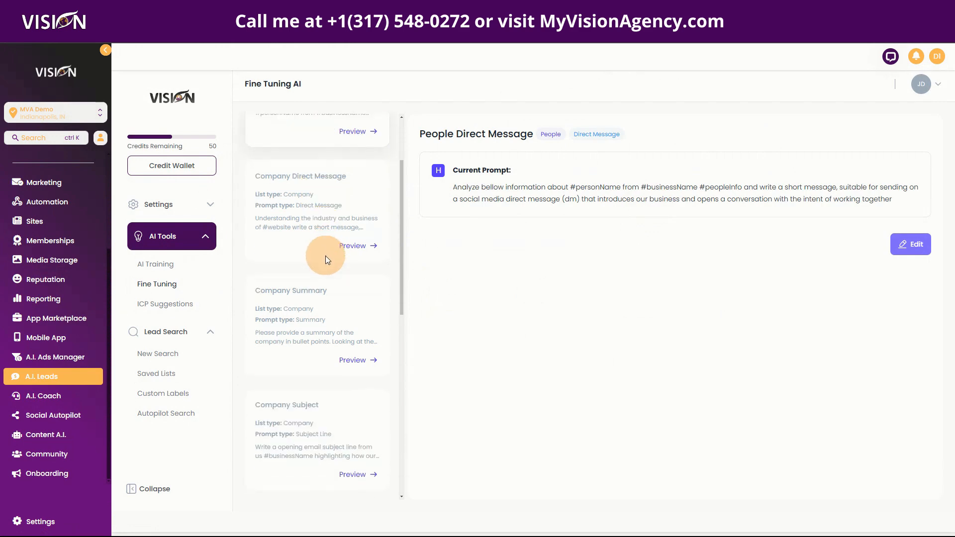
scroll(329, 401, down, 3)
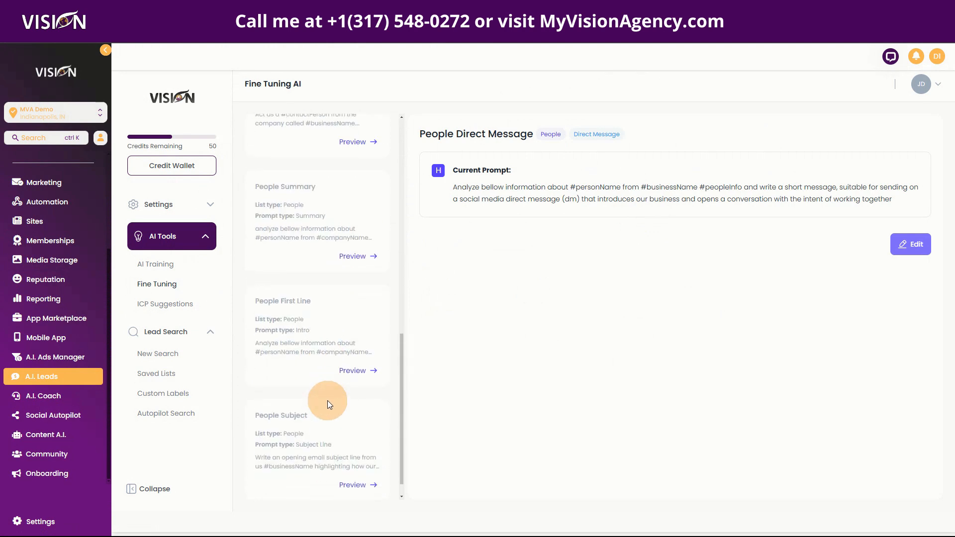
scroll(318, 248, up, 10)
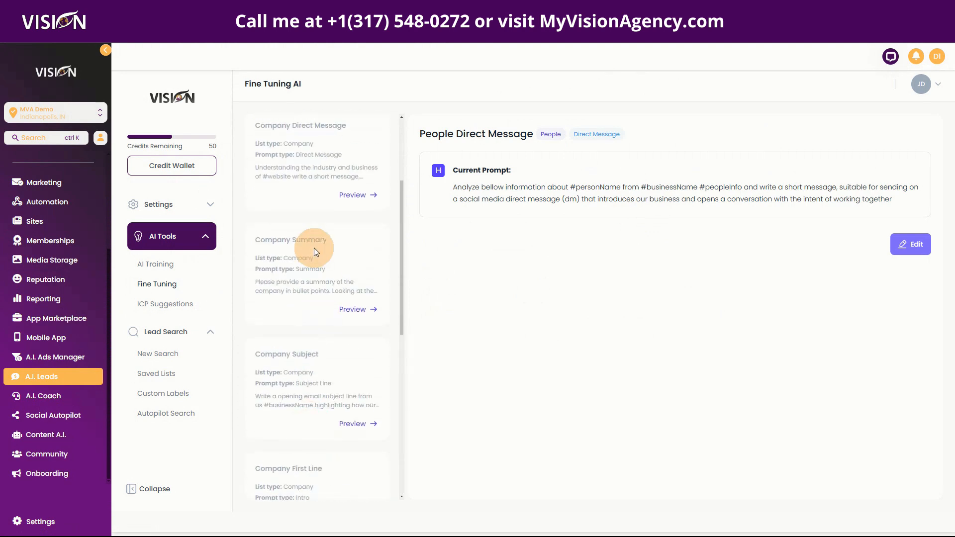
click(307, 203)
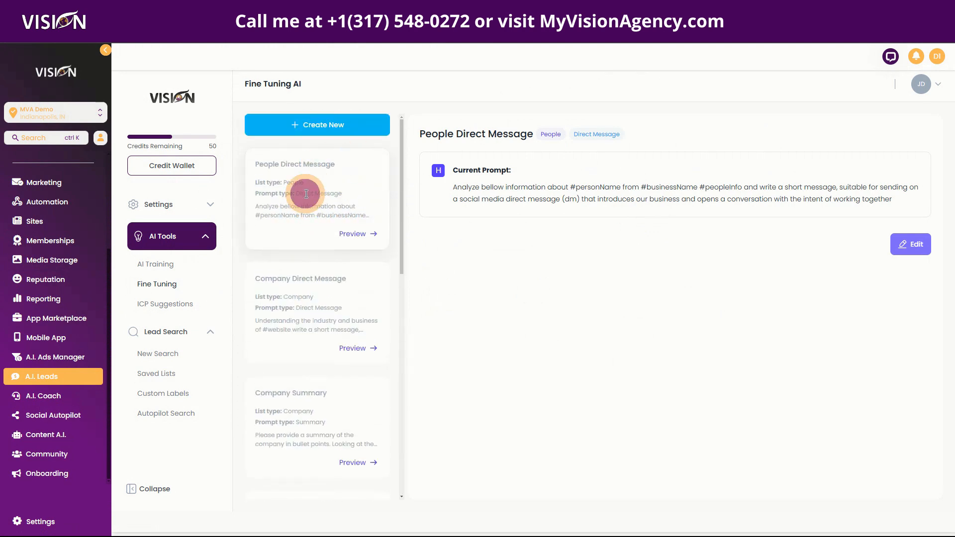
click(356, 234)
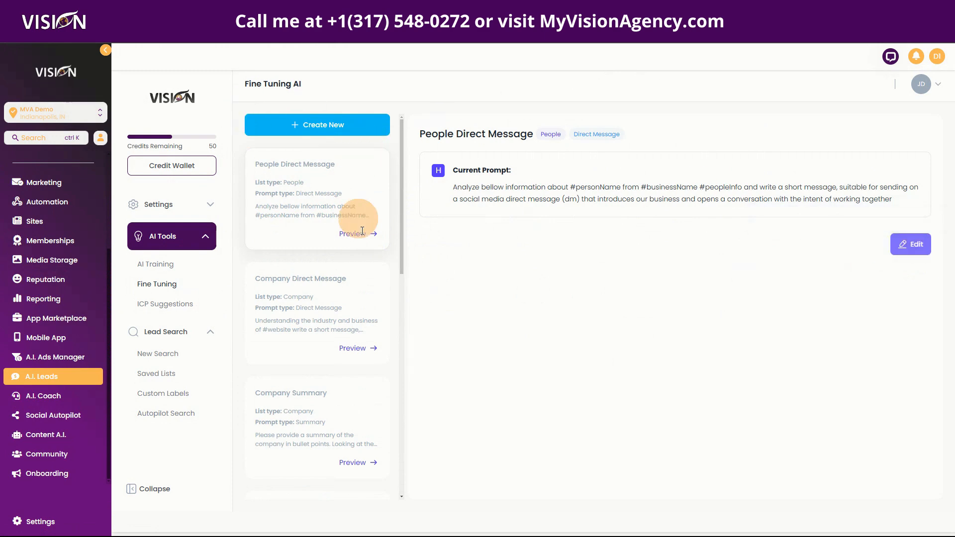
Step: Start a new fine-tuning prompt, check the available prompt types, and name it Business Opening
click(313, 127)
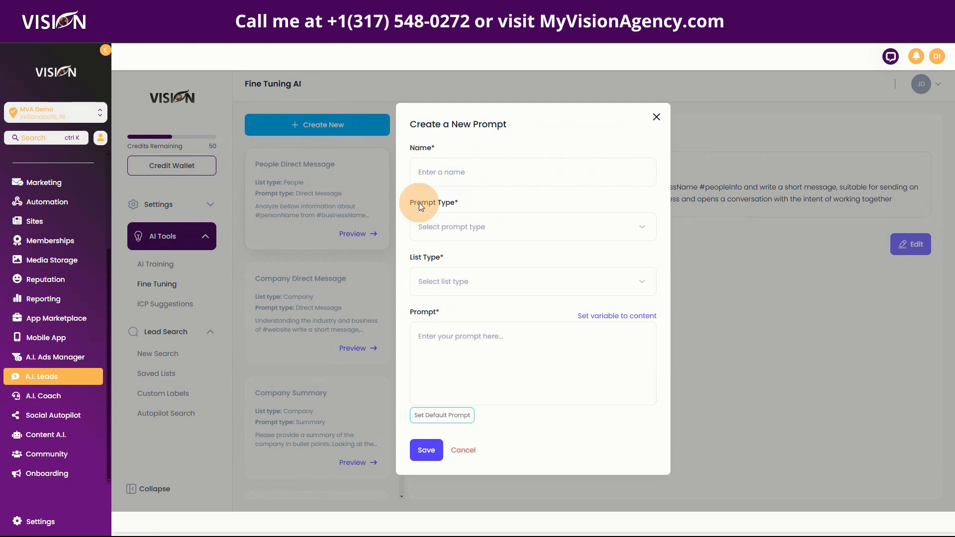
click(437, 173)
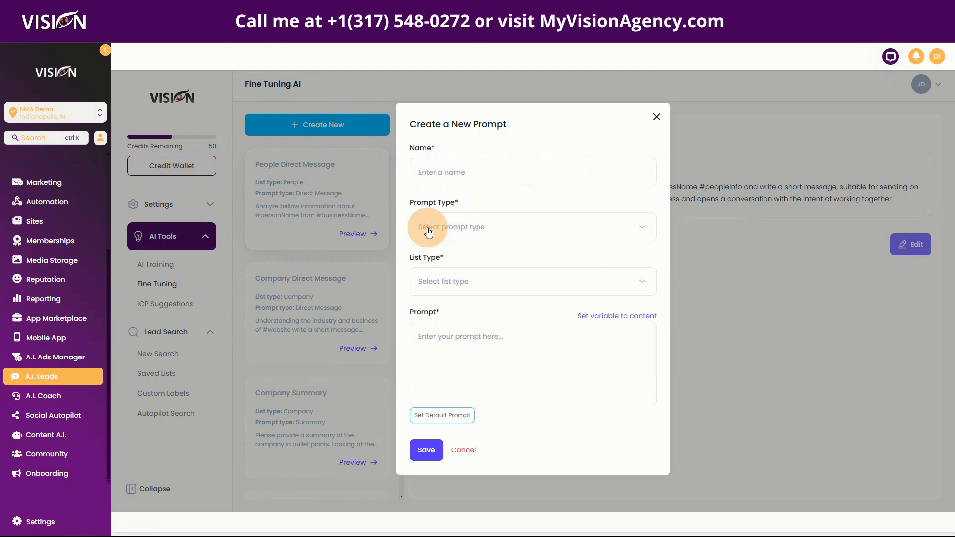
click(444, 232)
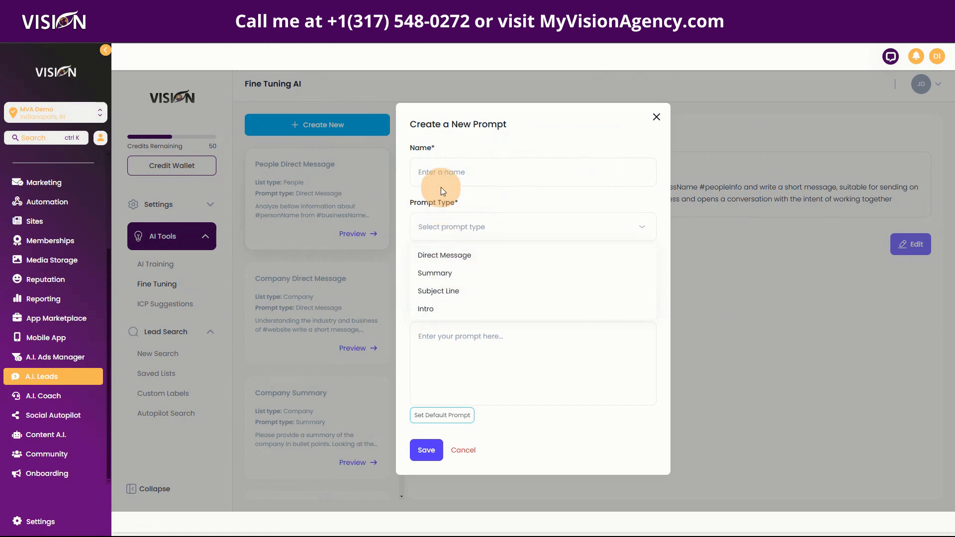
click(448, 169)
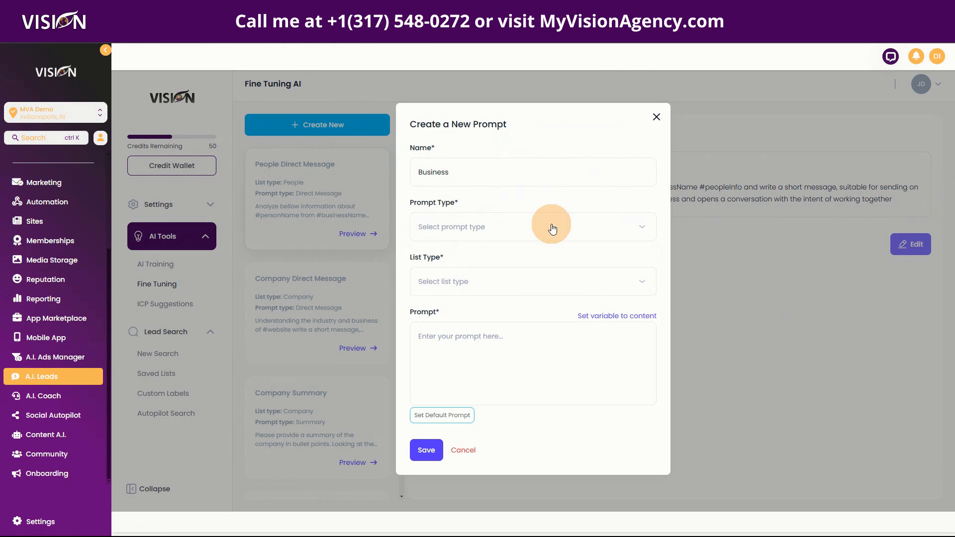
click(476, 171)
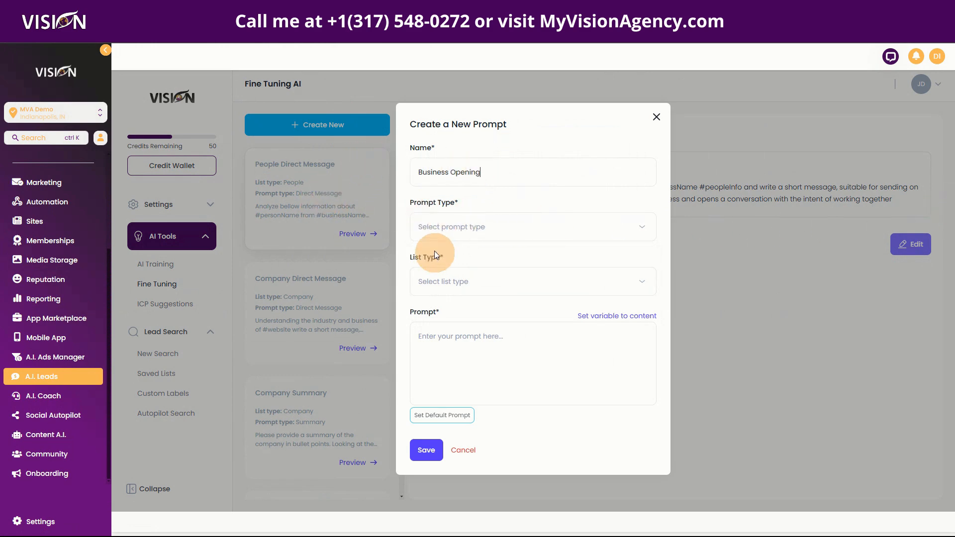
Step: Set the new prompt's type to Direct Message and its list type to Company
click(436, 228)
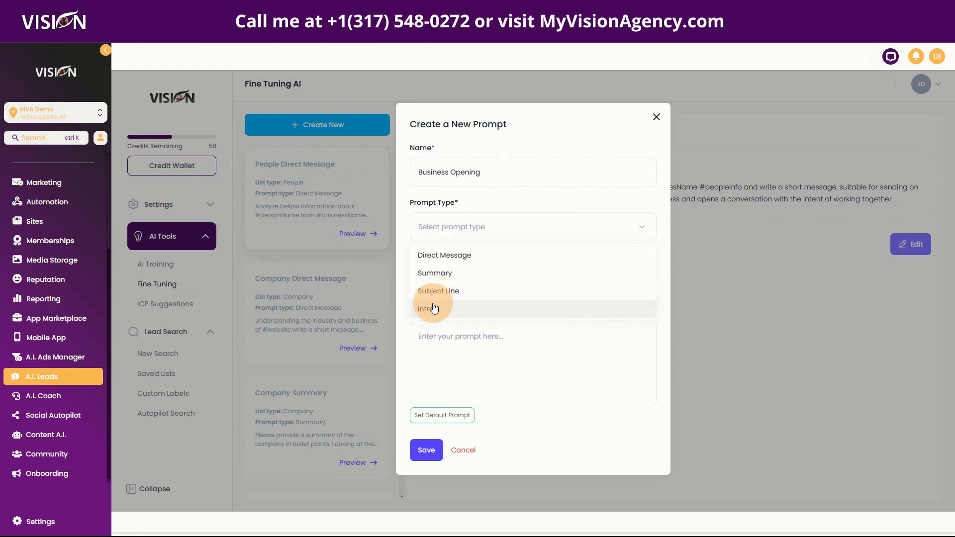
click(441, 275)
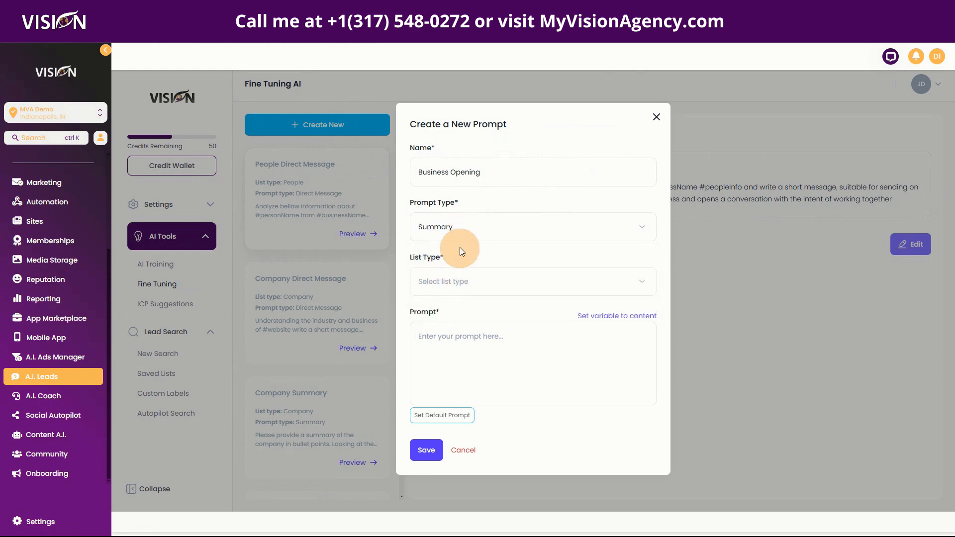
click(492, 230)
click(455, 261)
click(437, 279)
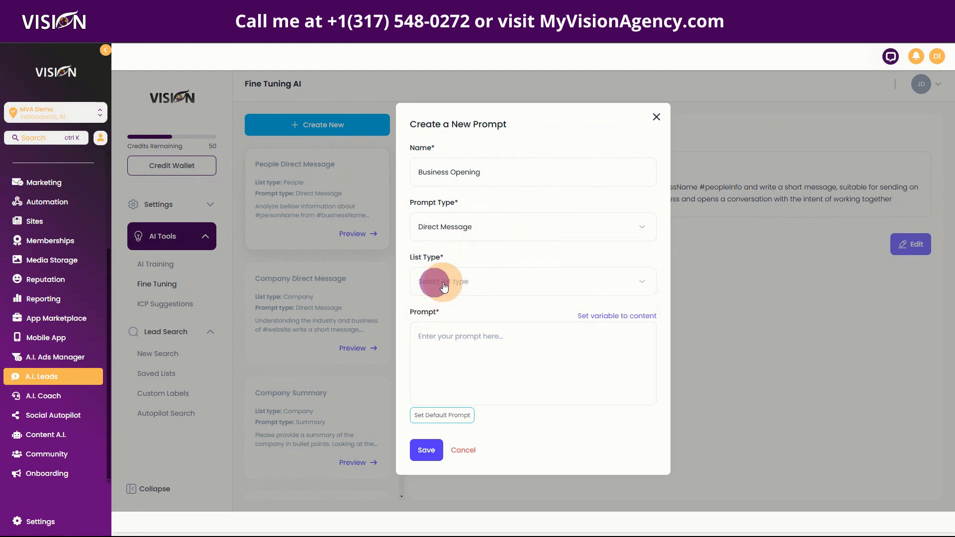
click(459, 308)
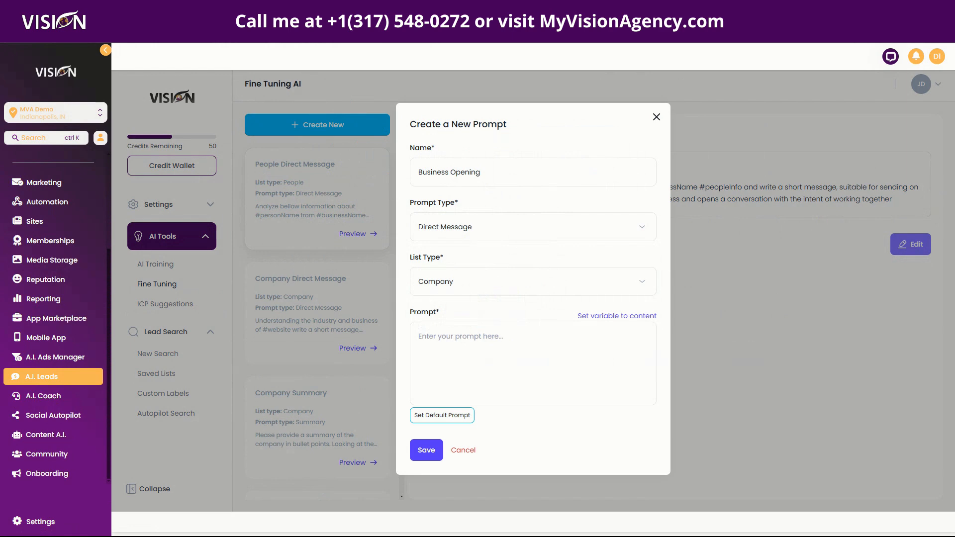
Step: Enter a prompt to analyze #WEBSITE and #COMPANYNAME for cooperation with #BUSINESSNAME, suggesting mutual benefits in at most 5 sentences, each in a new paragraph
click(491, 336)
text(Analyze the business found at #WEBSITE and #COMPANYNAME and see if our company (NAME: #BUSINESSNAME) can work together. Reply with suggestions about the best way our 2 companies can benefit from this arrangement. Reply with each sentence in a new paragraph. Limit the reply to 5 sentences.)
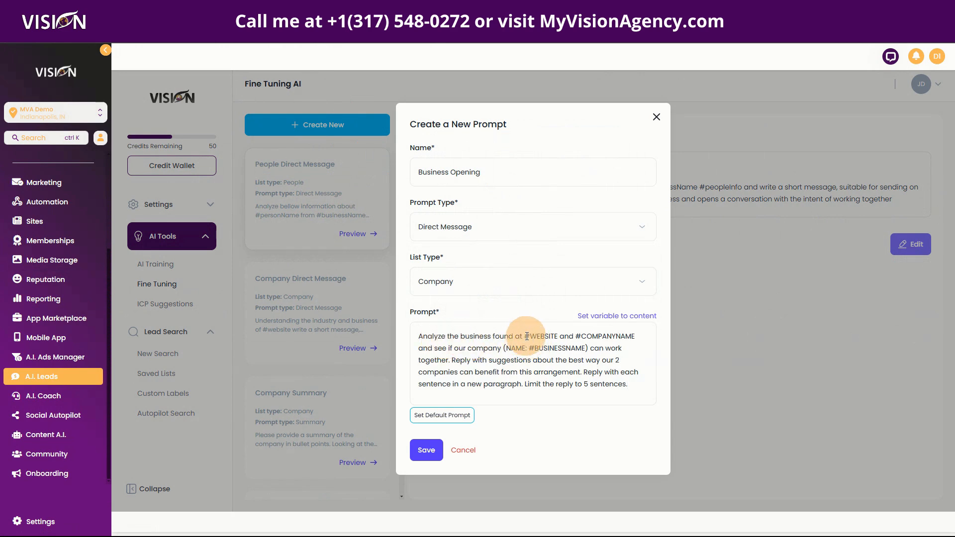
Step: Replace the placeholder #WEBSITE in the prompt text with the built-in website variable
drag(525, 336, 558, 336)
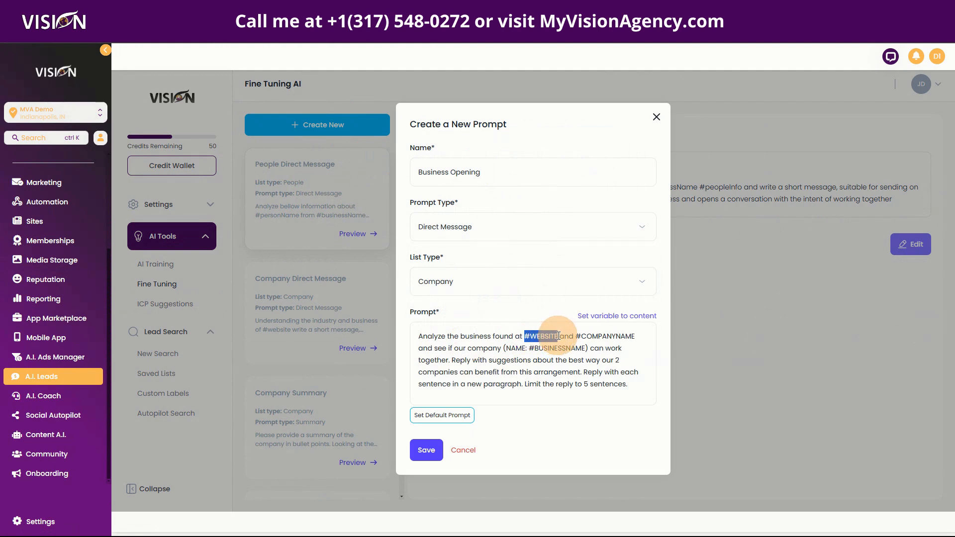
key(BackSpace)
click(588, 317)
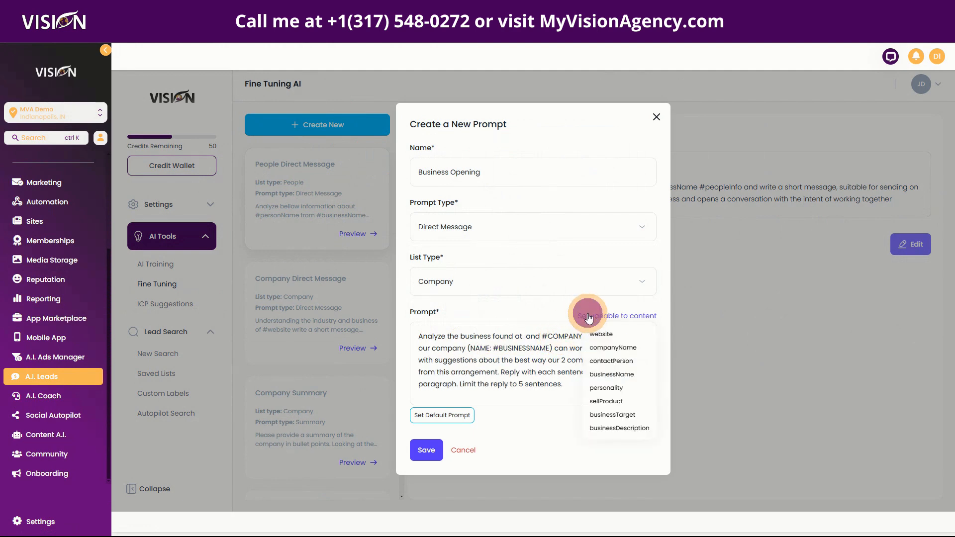
click(592, 333)
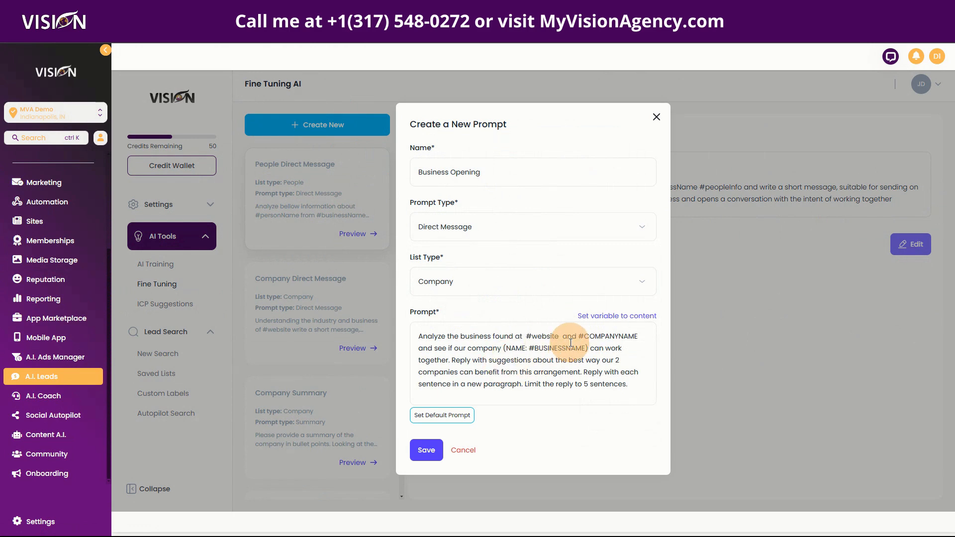
Step: Replace the placeholder #COMPANYNAME in the prompt text with the built-in companyName variable
drag(581, 337, 640, 340)
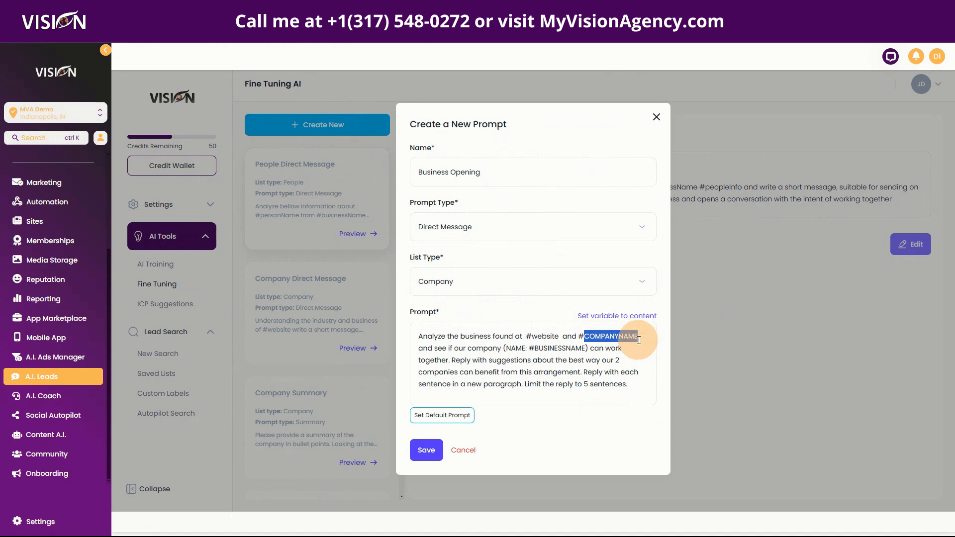
key(BackSpace)
key(BackSpace)
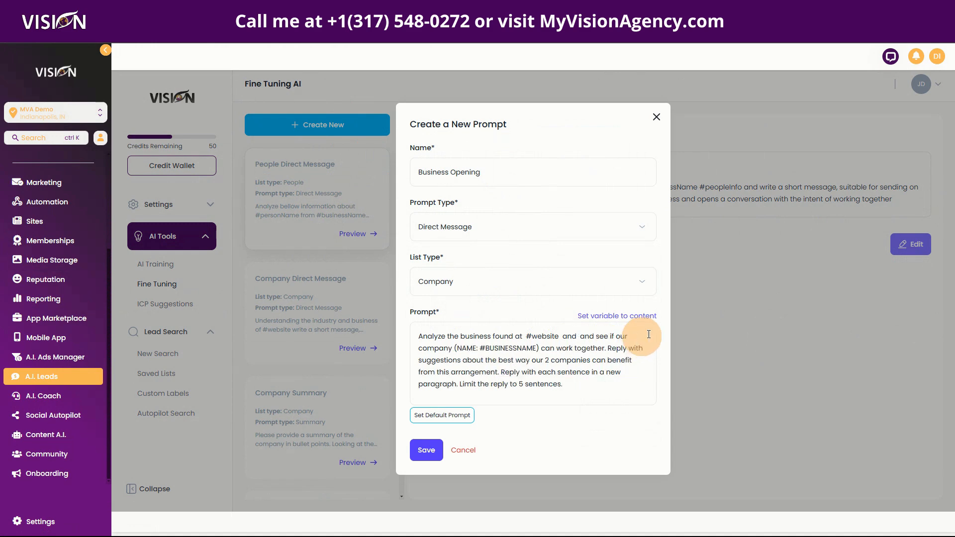
click(610, 316)
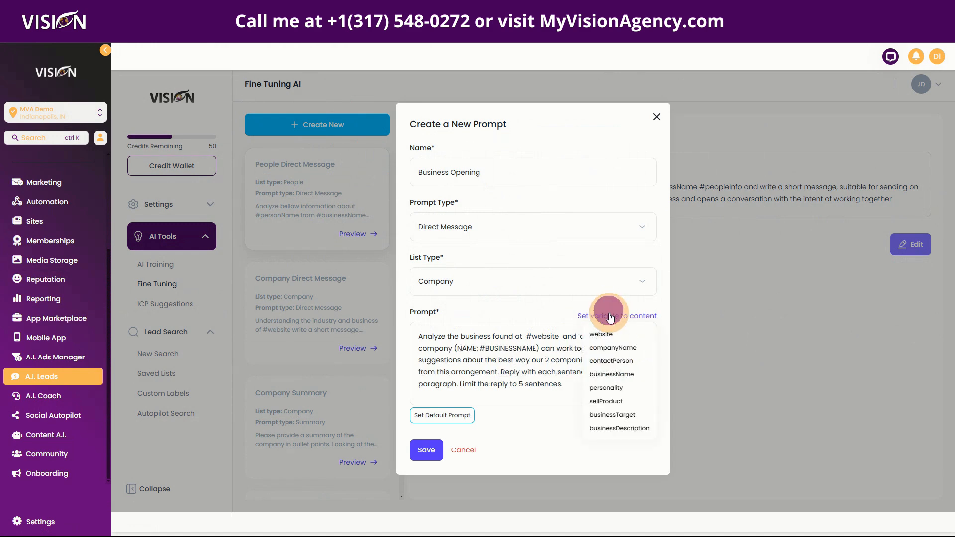
click(613, 348)
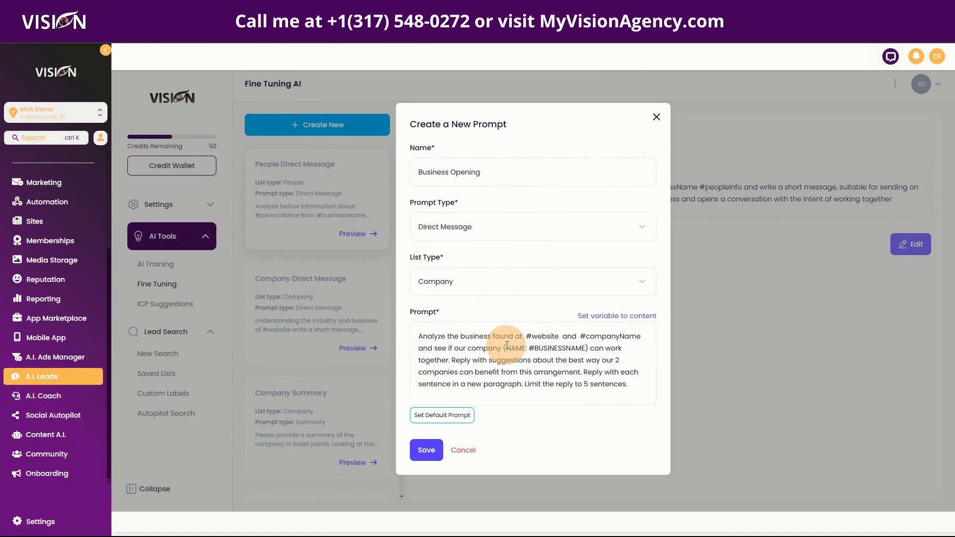
Step: Replace the placeholder #BUSINESSNAME in the prompt text with the built-in businessName variable and save the new prompt
drag(528, 348, 585, 353)
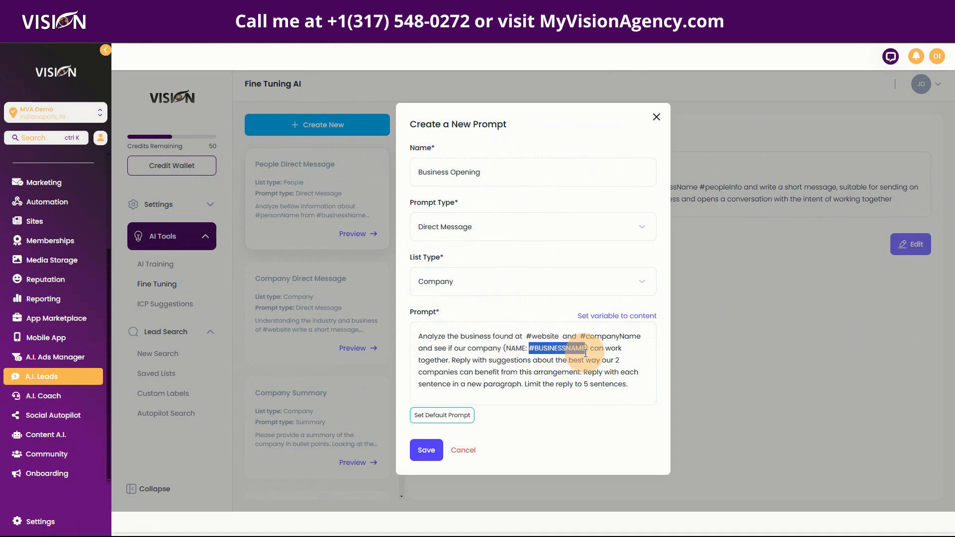
key(BackSpace)
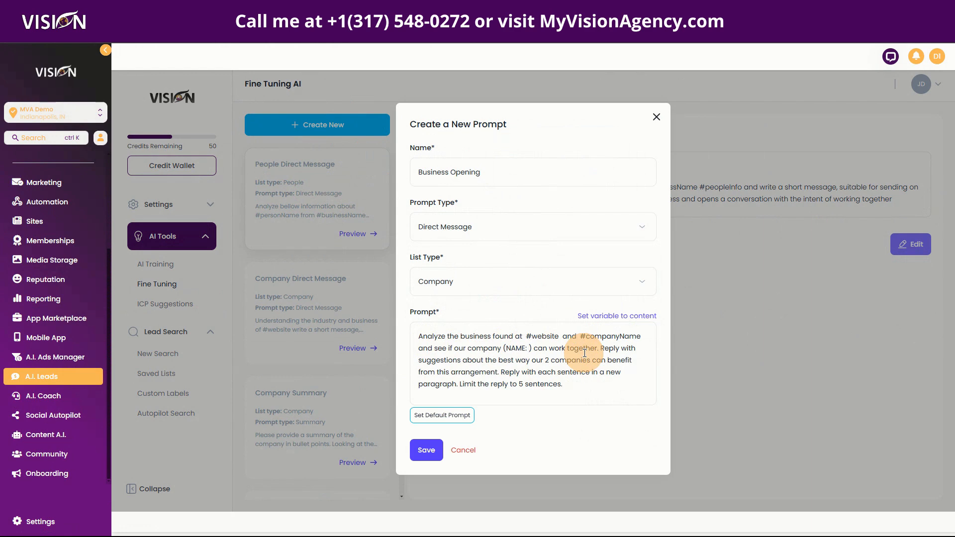
click(588, 318)
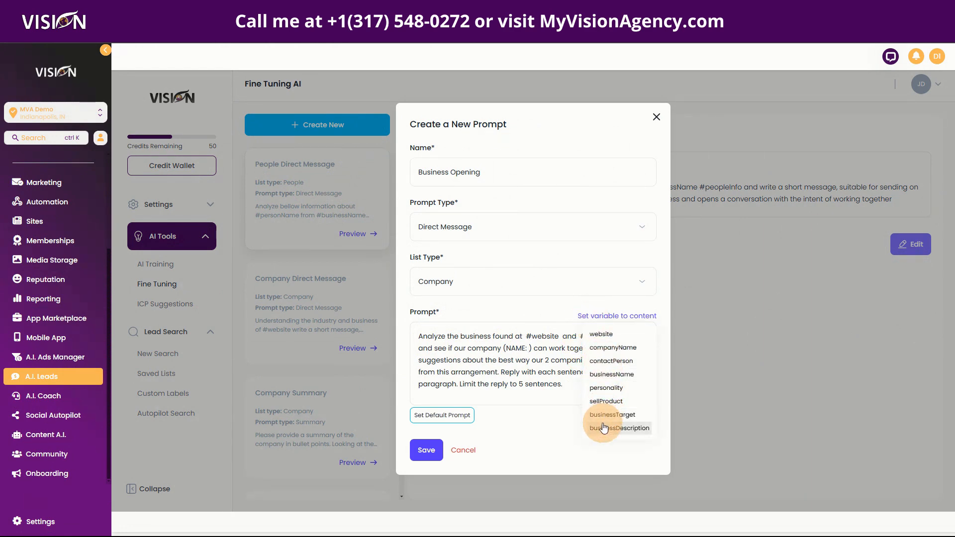
click(603, 378)
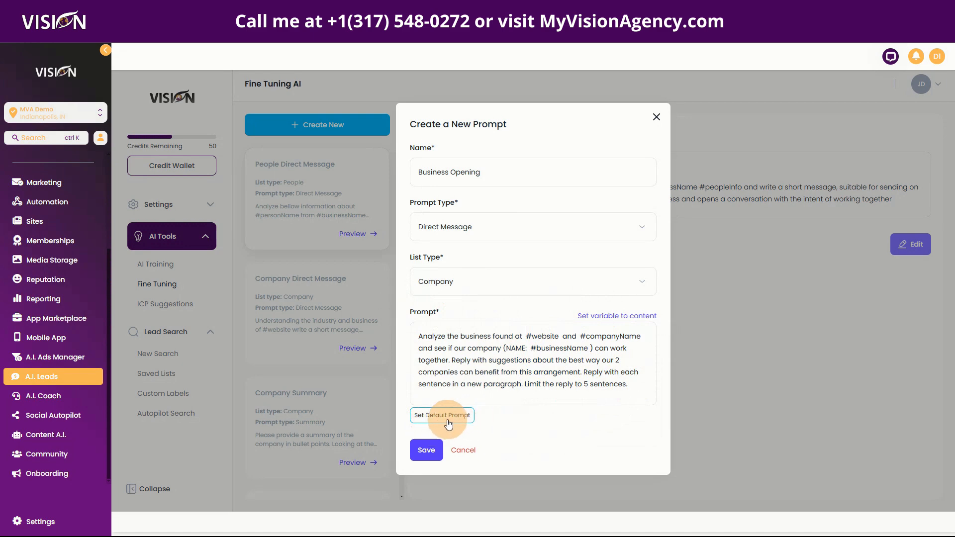
click(429, 453)
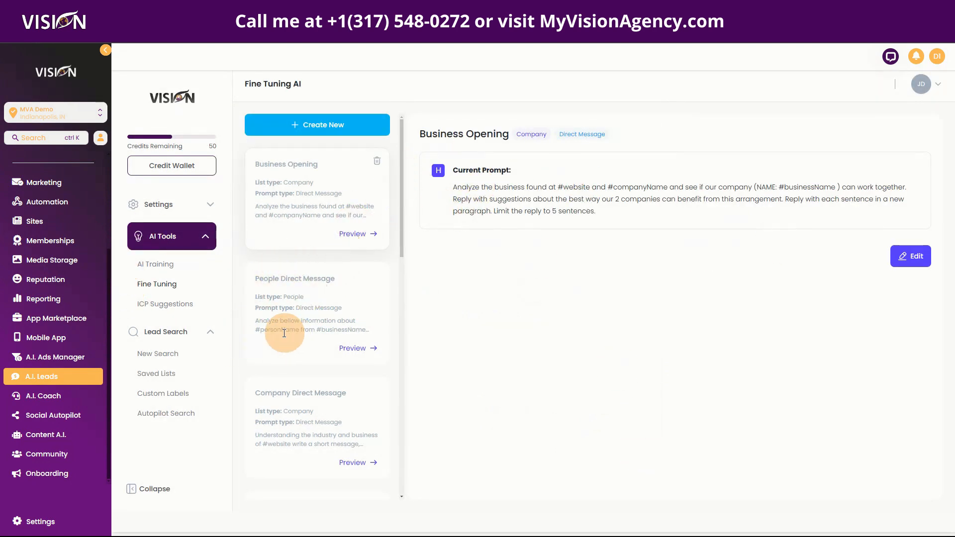
Step: Generate a direct message for the first company in the saved Doctors list using the Business Opening prompt
click(152, 373)
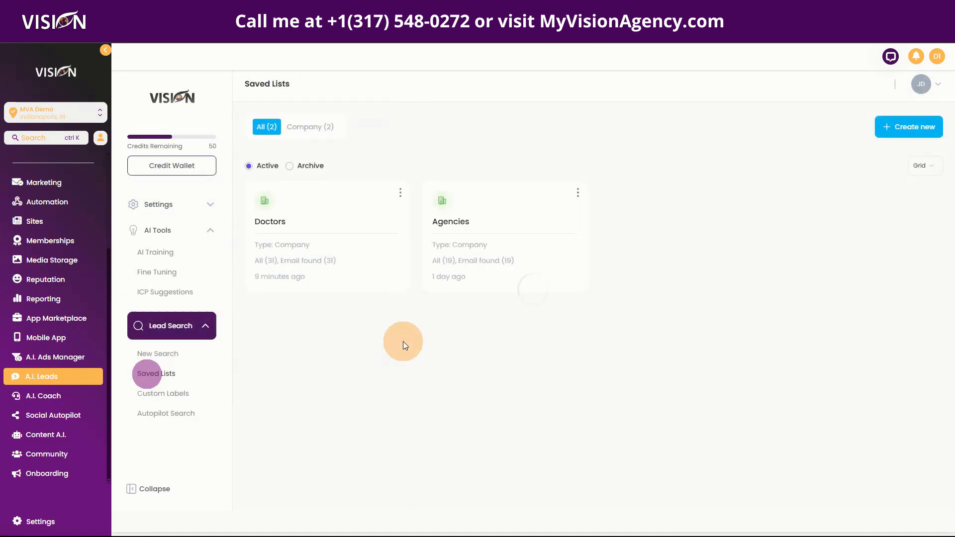
click(311, 234)
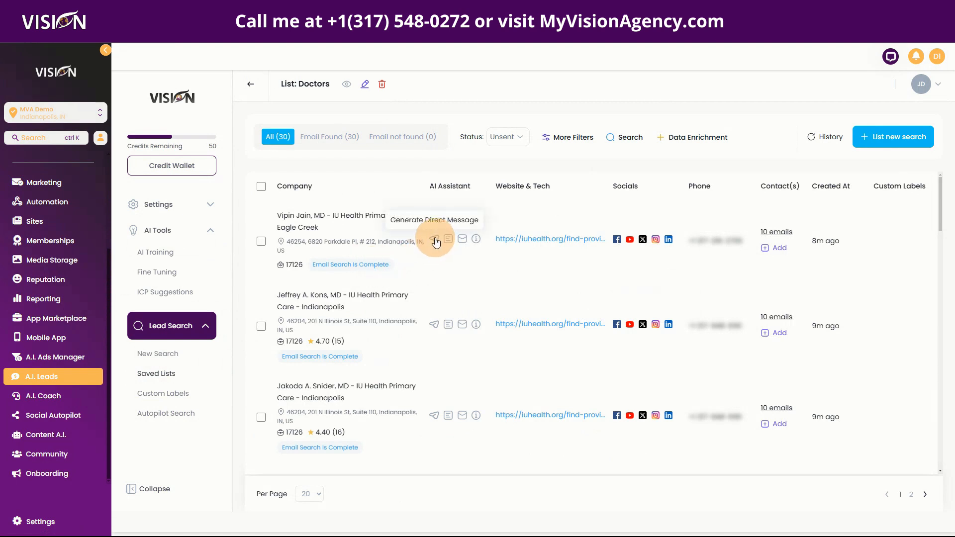
click(435, 241)
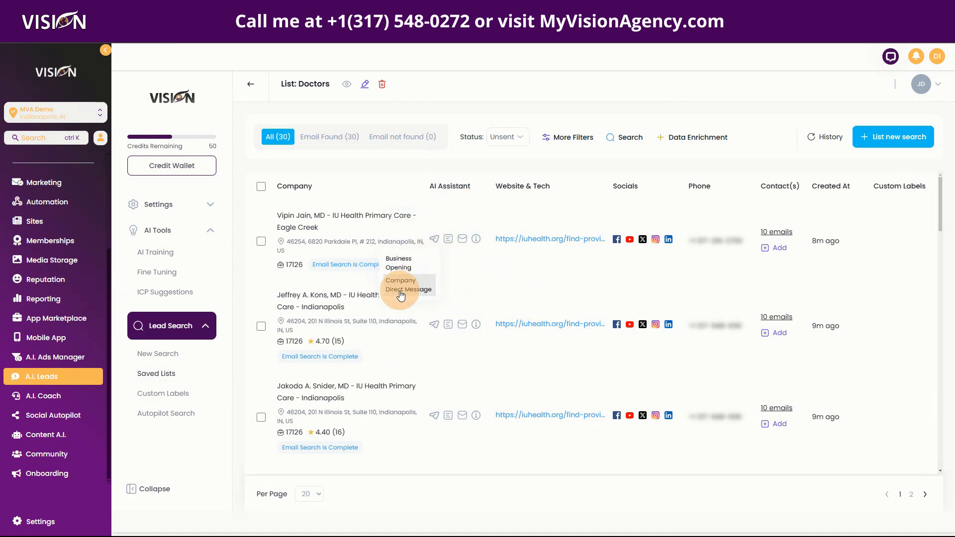
click(407, 267)
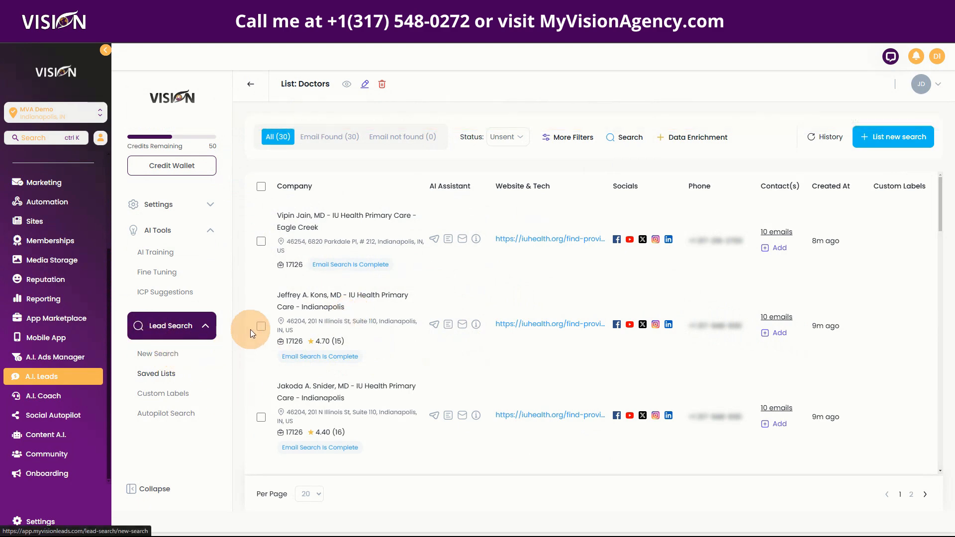
Step: Open the saved Agencies list and read the AI direct message for Express Employment Professionals
click(160, 375)
click(488, 231)
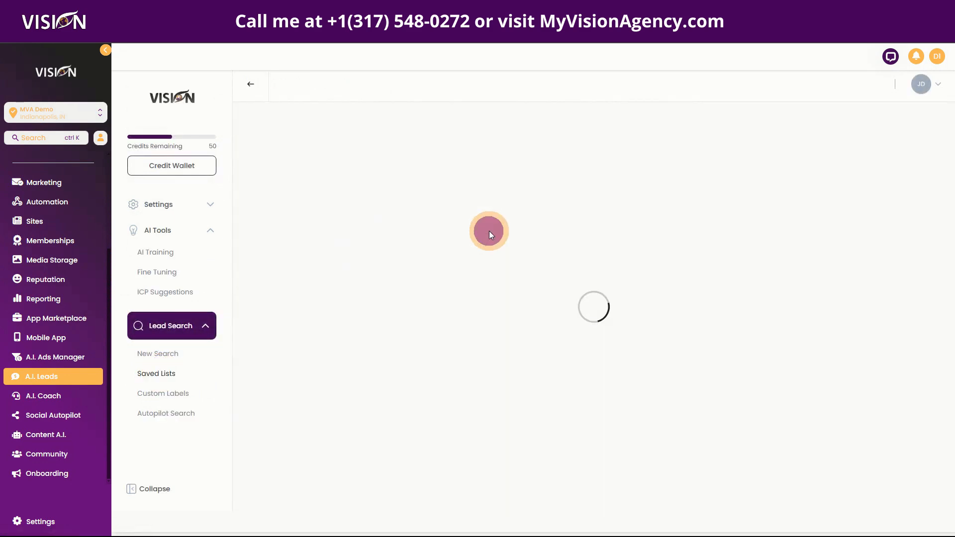
click(434, 236)
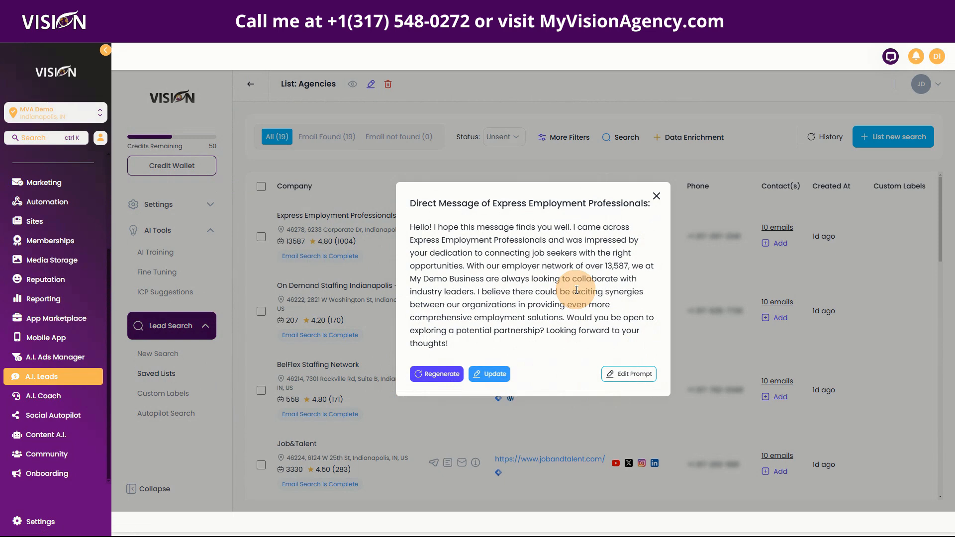
click(657, 198)
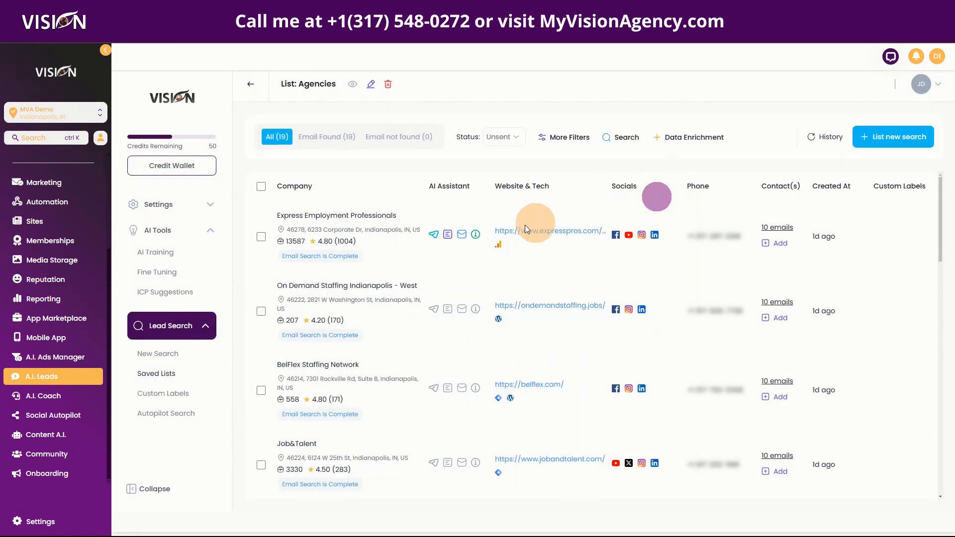
Step: Read the AI summary, subject line and intro for Express Employment Professionals, closing each one after viewing
click(448, 237)
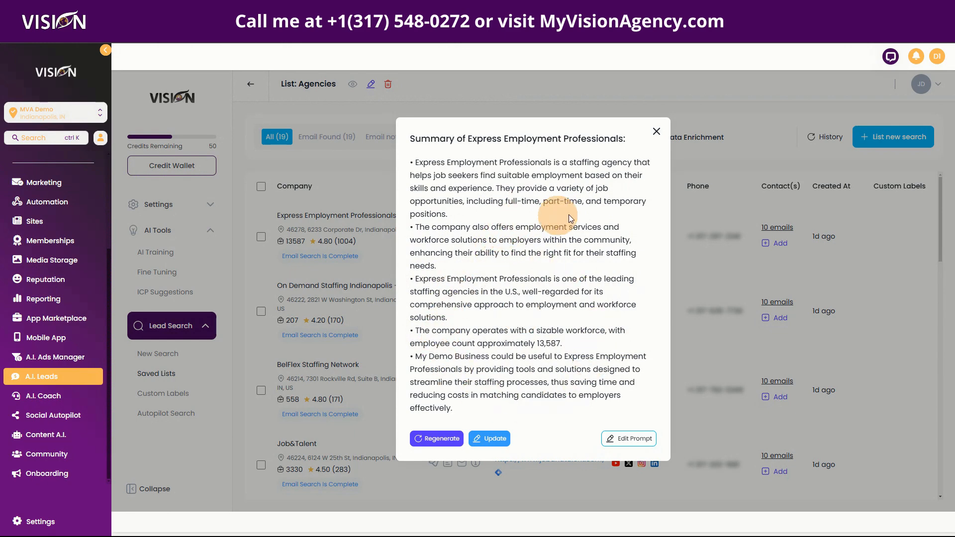
click(657, 132)
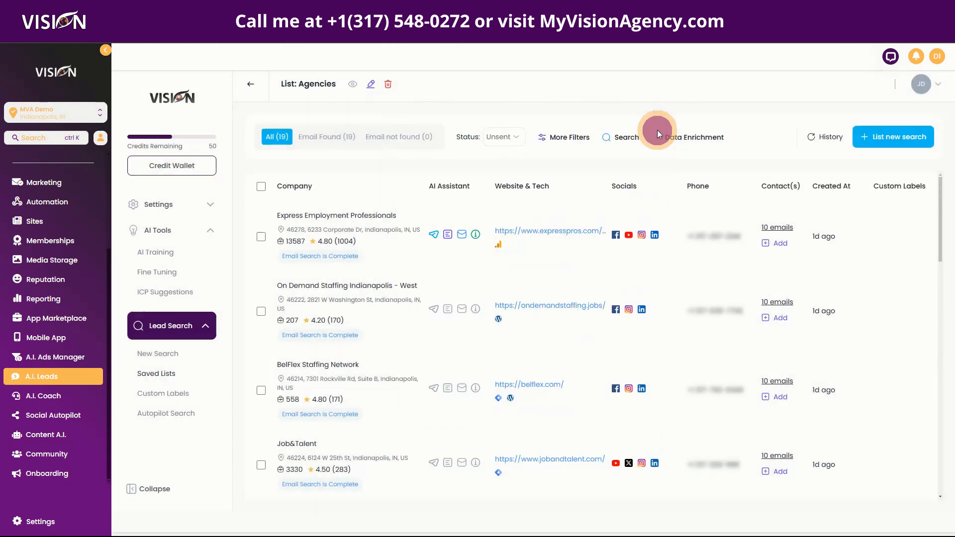
click(461, 234)
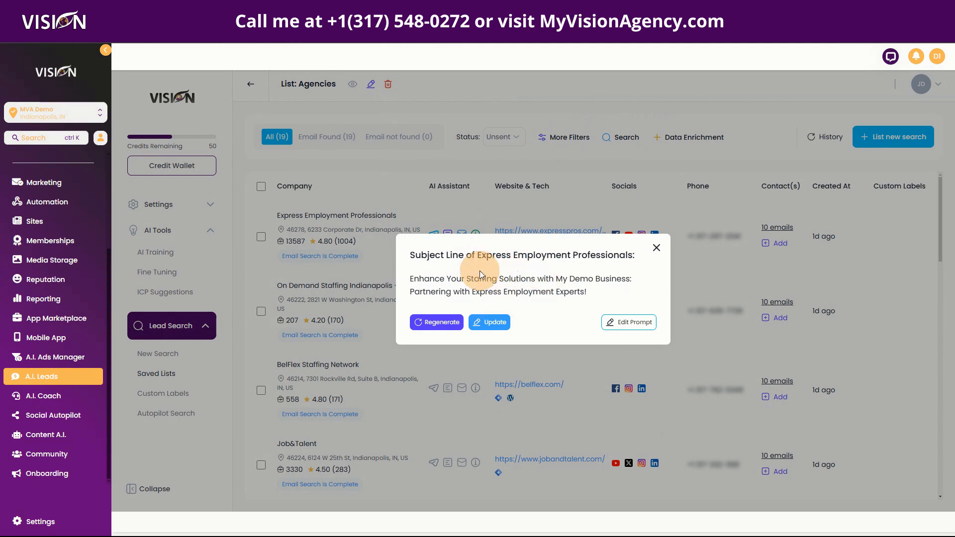
click(656, 249)
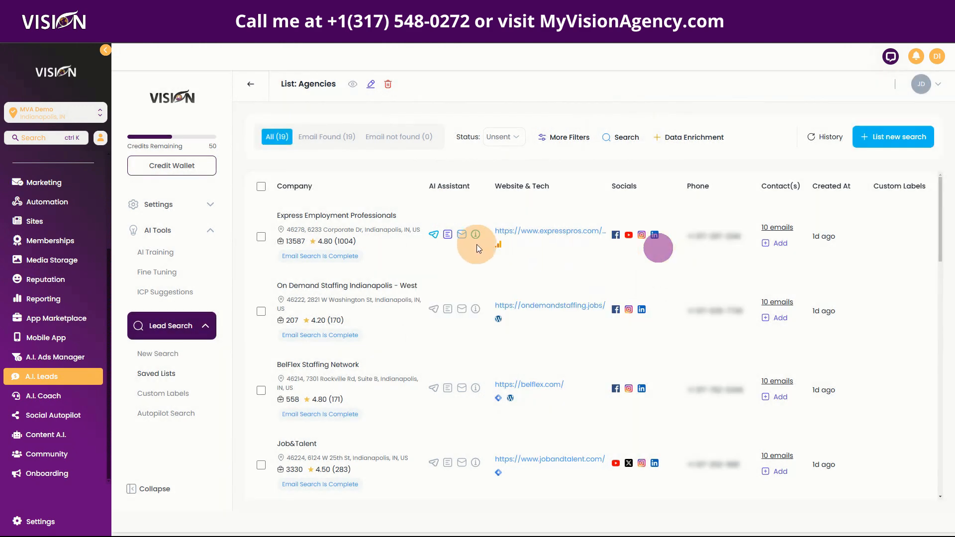
click(475, 236)
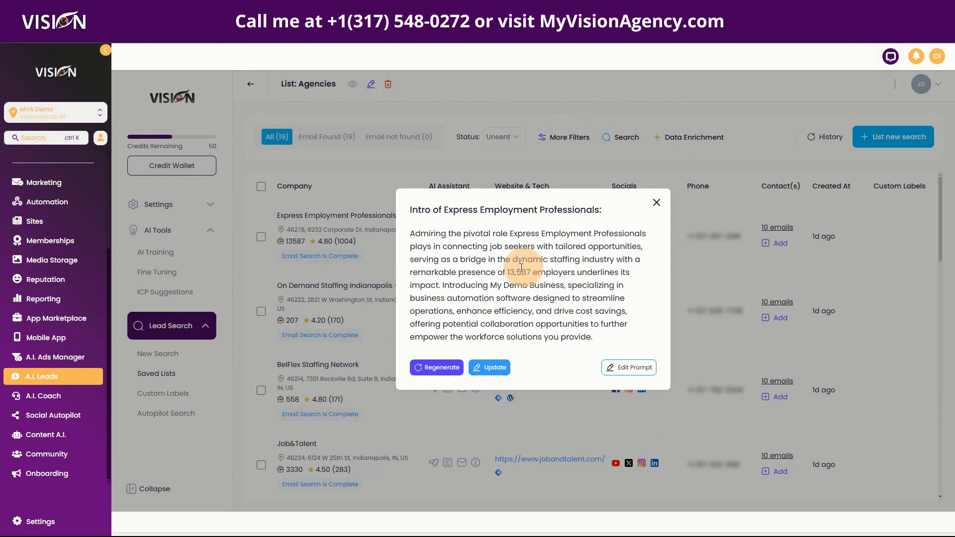
click(657, 203)
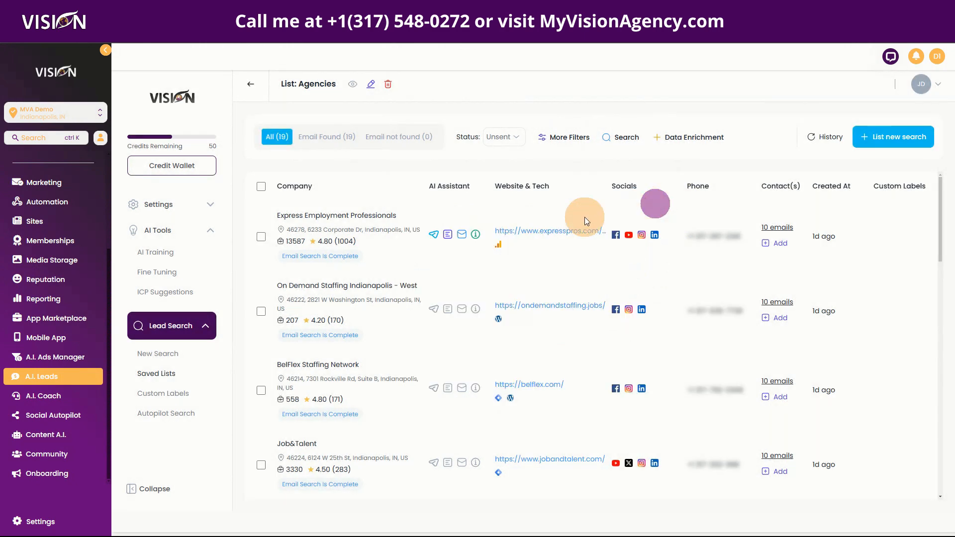
Step: Return to the fine-tuning prompts, look through the existing ones, and open the Business Opening prompt for editing
click(167, 274)
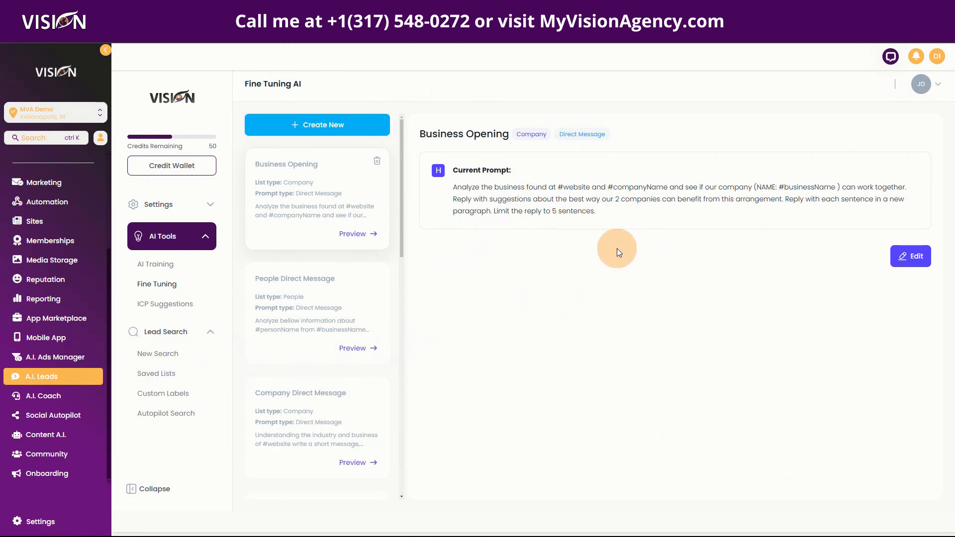
scroll(361, 387, down, 3)
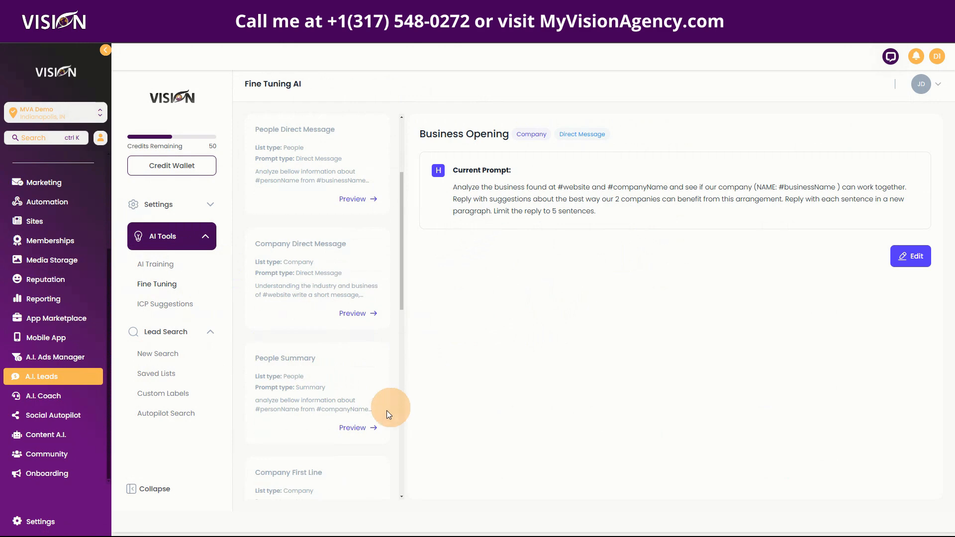
scroll(338, 433, down, 4)
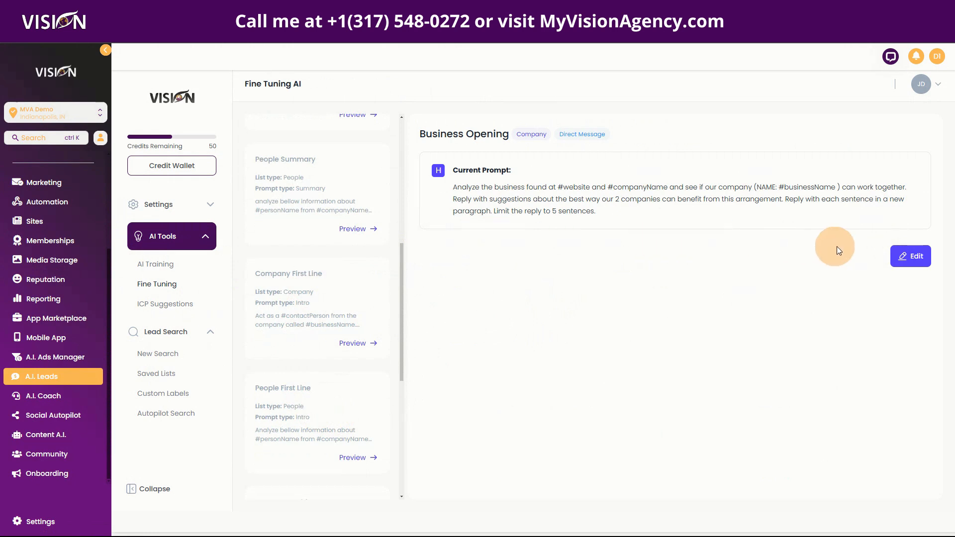
click(908, 258)
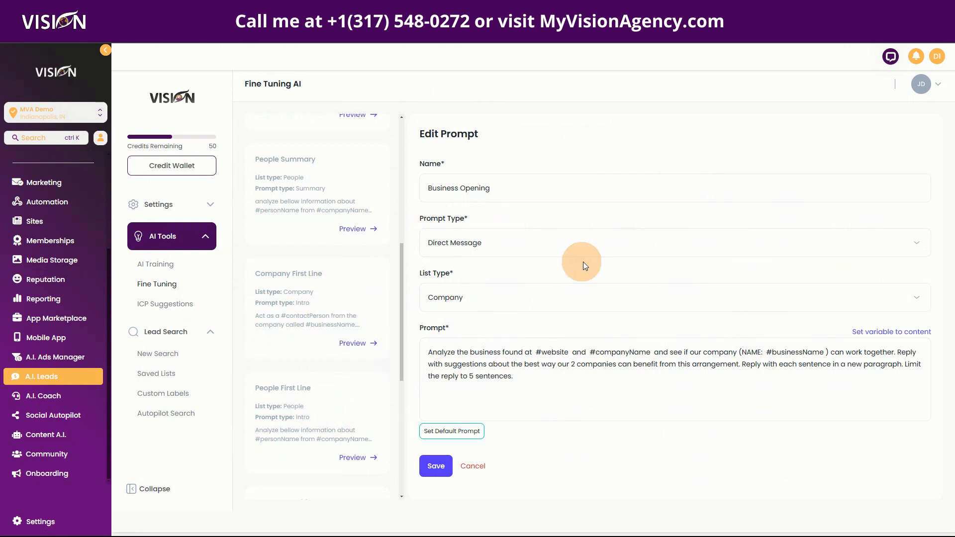
scroll(357, 306, up, 3)
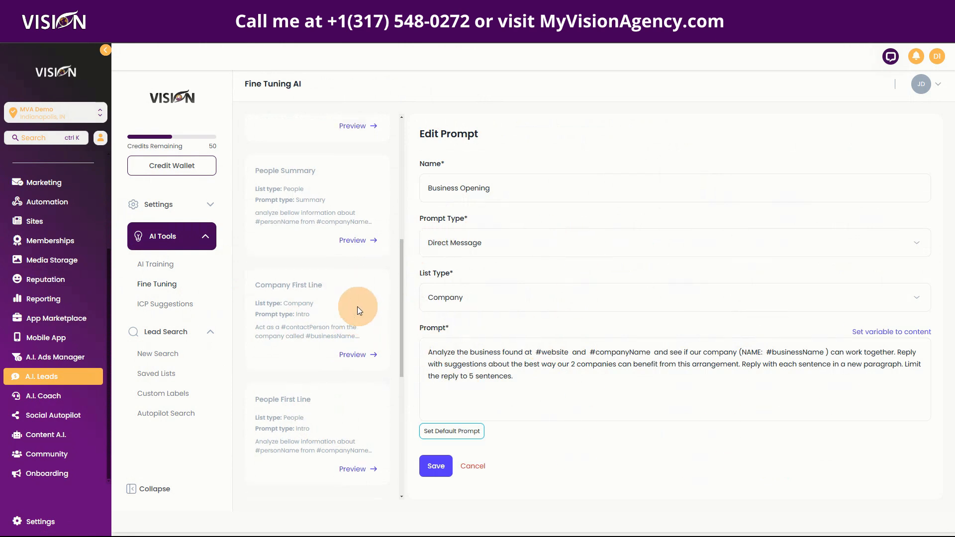
Step: Generate AI ICP suggestions and review the suggested titles, industries, company sizes and advanced lists
click(162, 305)
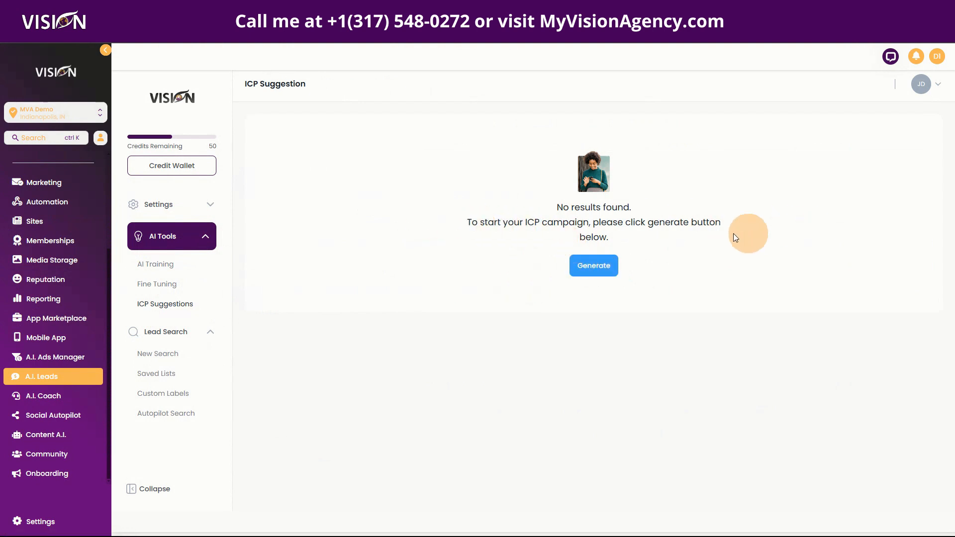
click(589, 266)
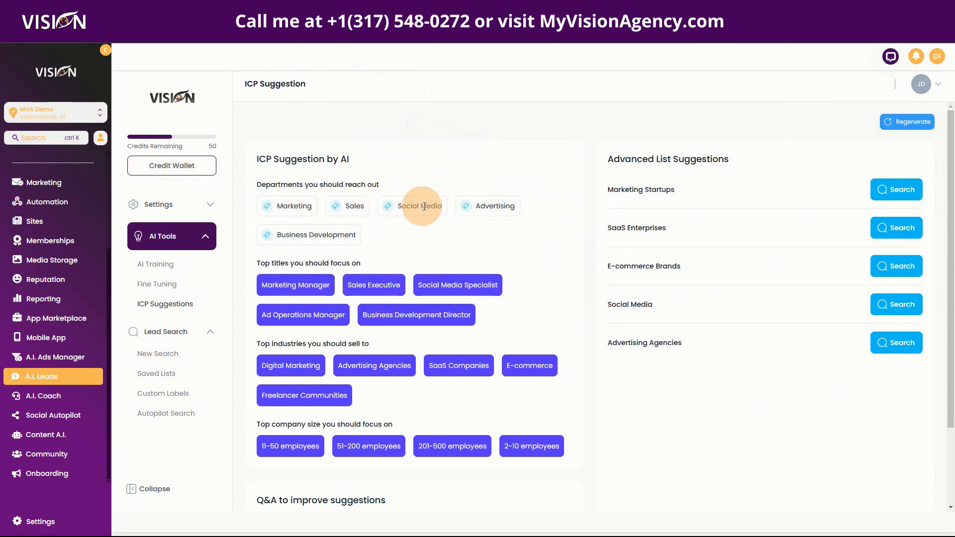
scroll(541, 252, down, 1)
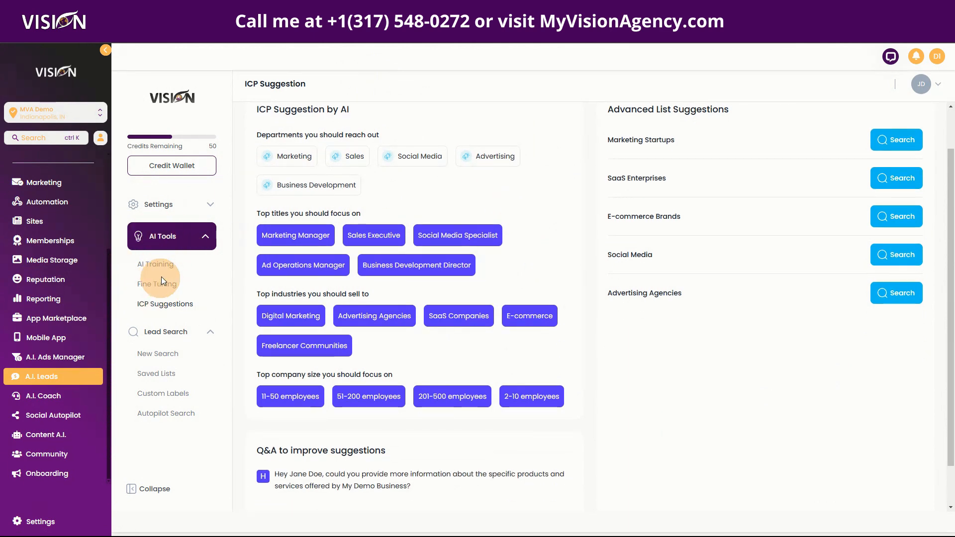
scroll(577, 240, up, 1)
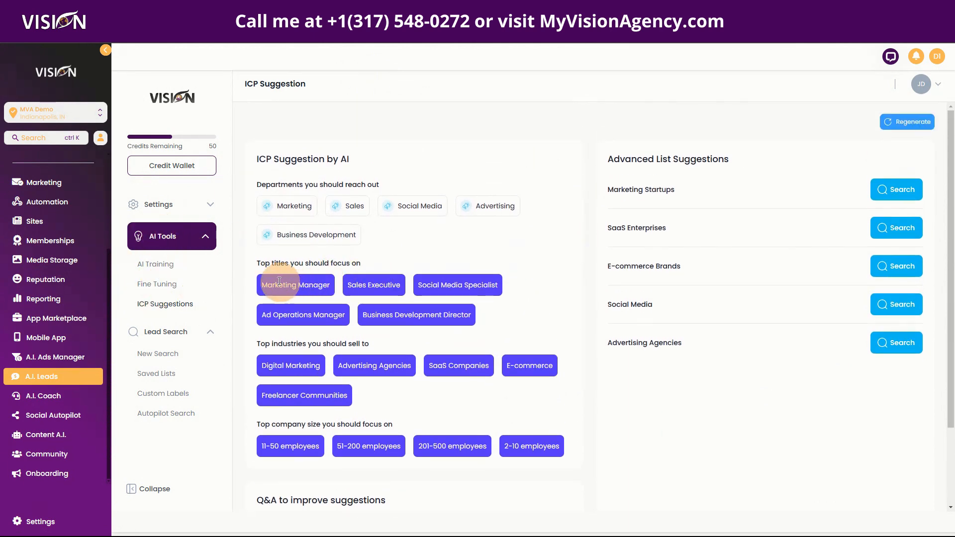
drag(252, 267, 398, 266)
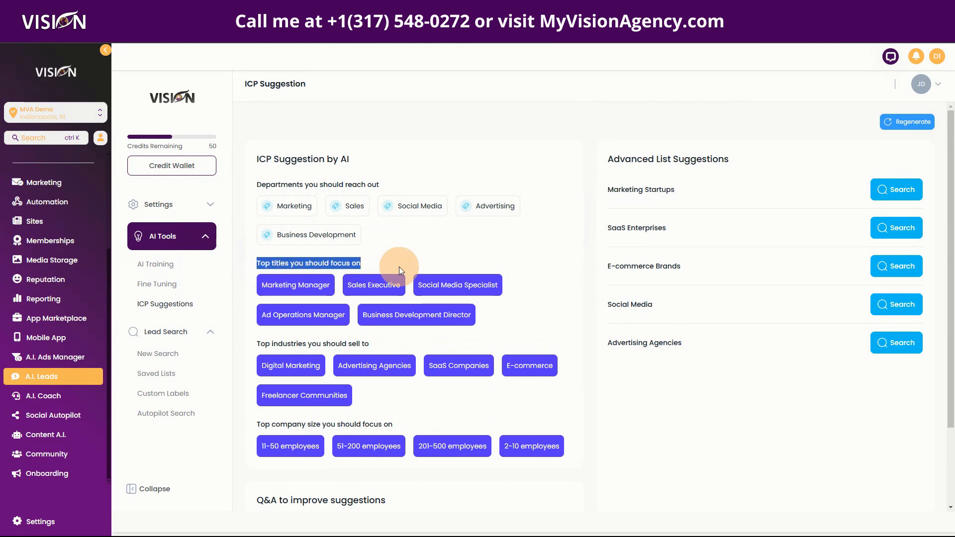
drag(255, 342, 391, 343)
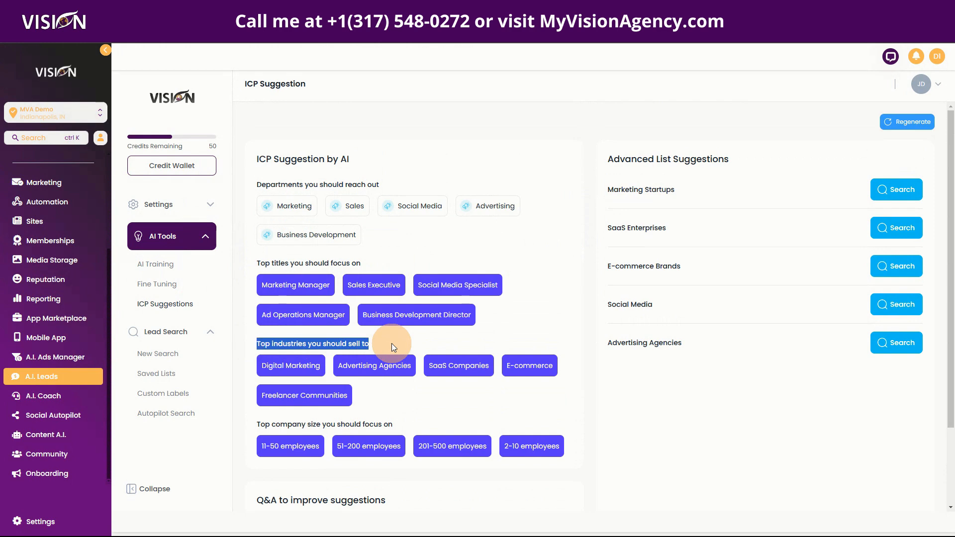
drag(255, 421, 407, 430)
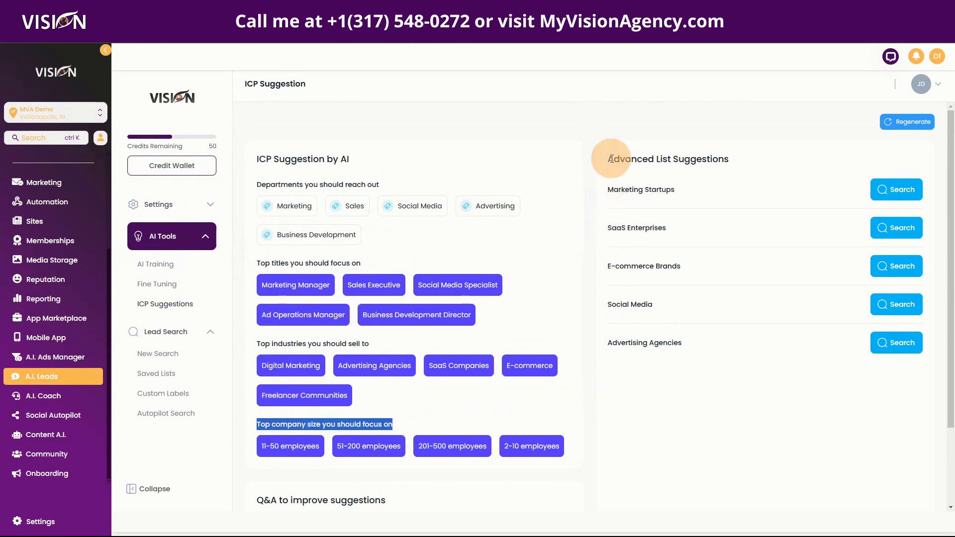
drag(613, 160, 784, 162)
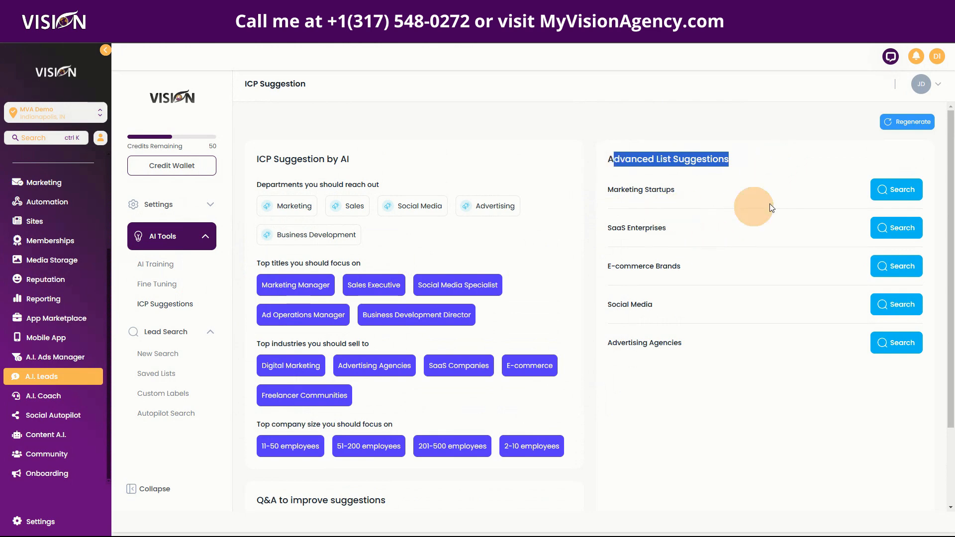
Step: Open the lead search for the Marketing Startups suggestion, and back in the ICP suggestions read the Q&A question for improving them
click(895, 191)
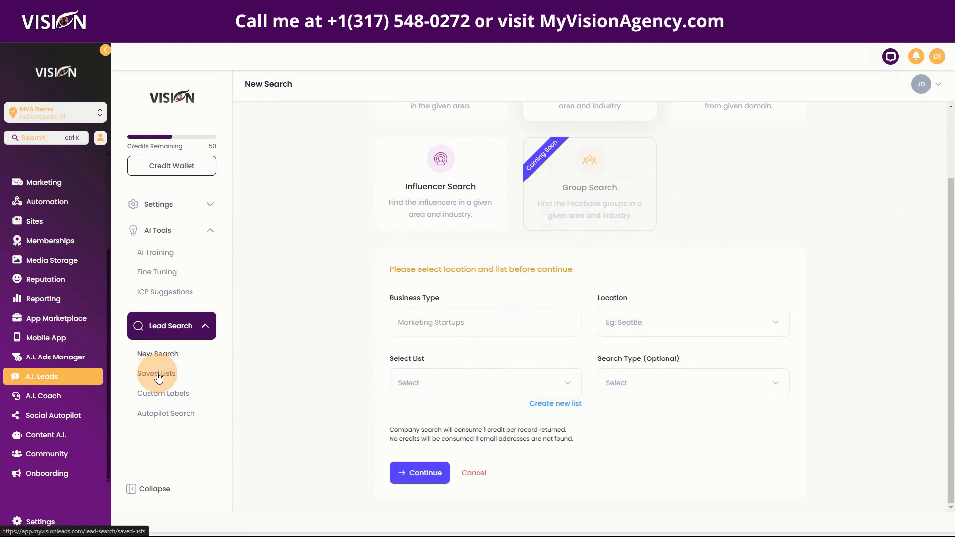
click(142, 292)
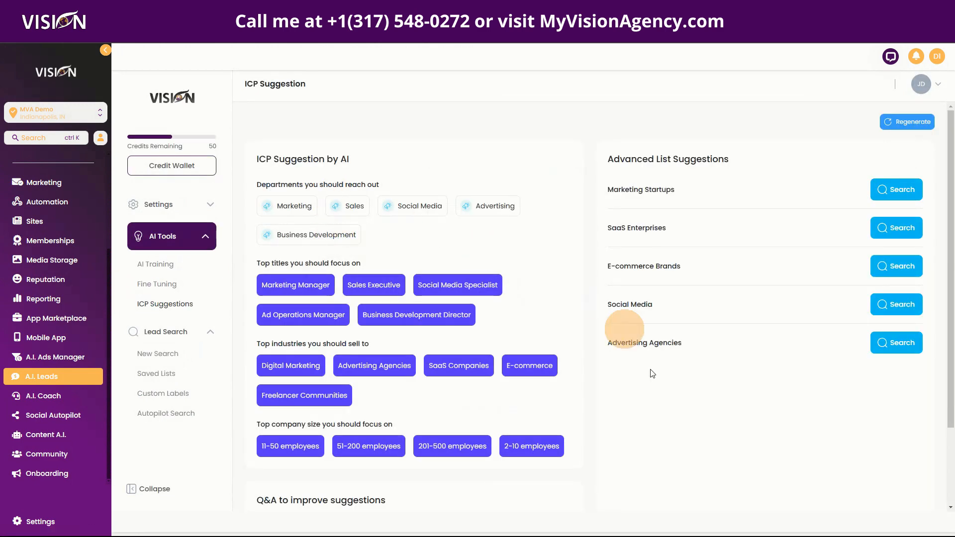
scroll(666, 438, down, 1)
scroll(646, 453, down, 2)
drag(256, 404, 403, 406)
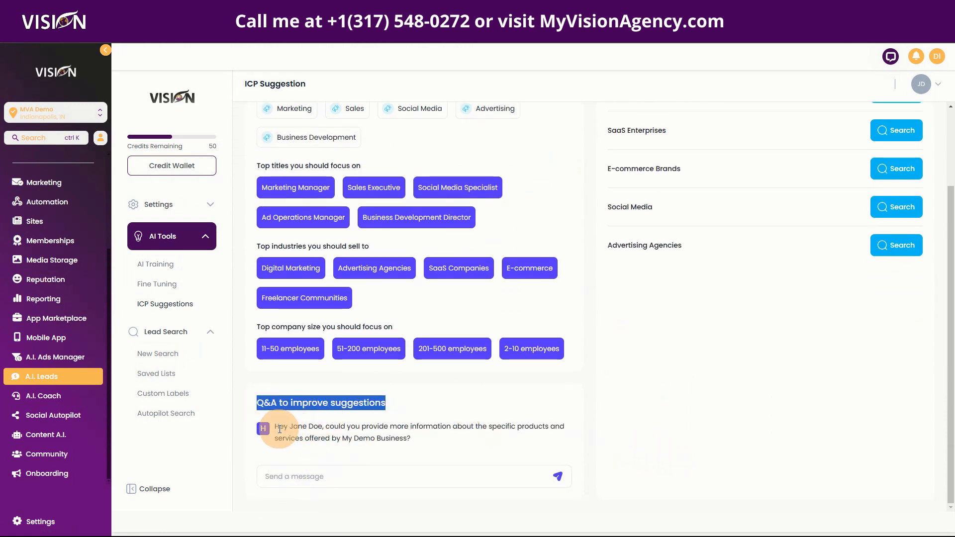
drag(275, 426, 467, 450)
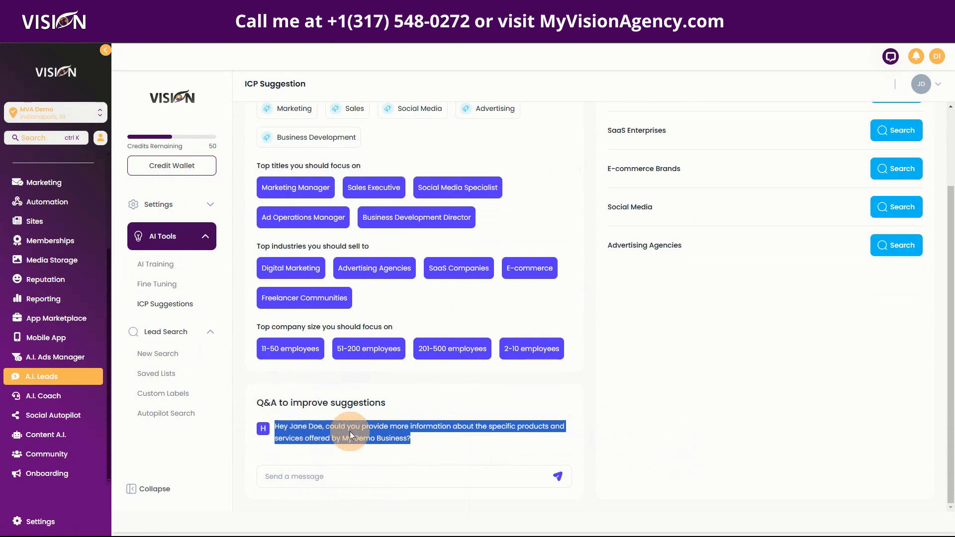
scroll(711, 424, up, 2)
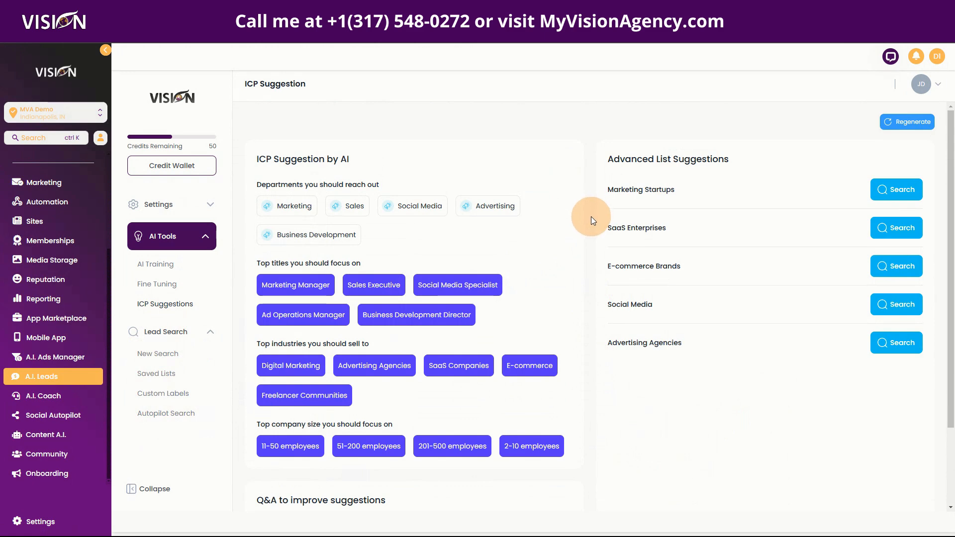
Step: Review the Business Profile, Wallet and Integration settings pages and the AI Training data sources
click(160, 205)
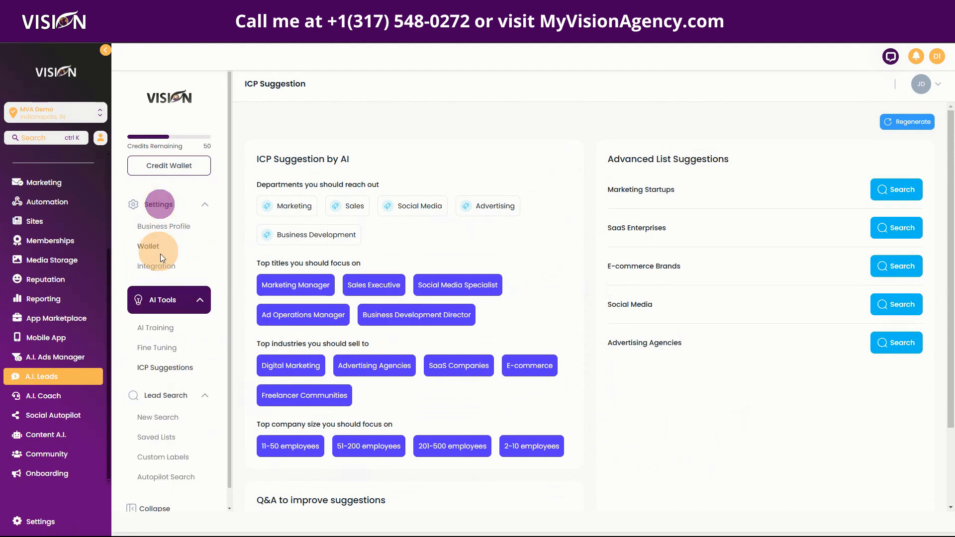
click(158, 227)
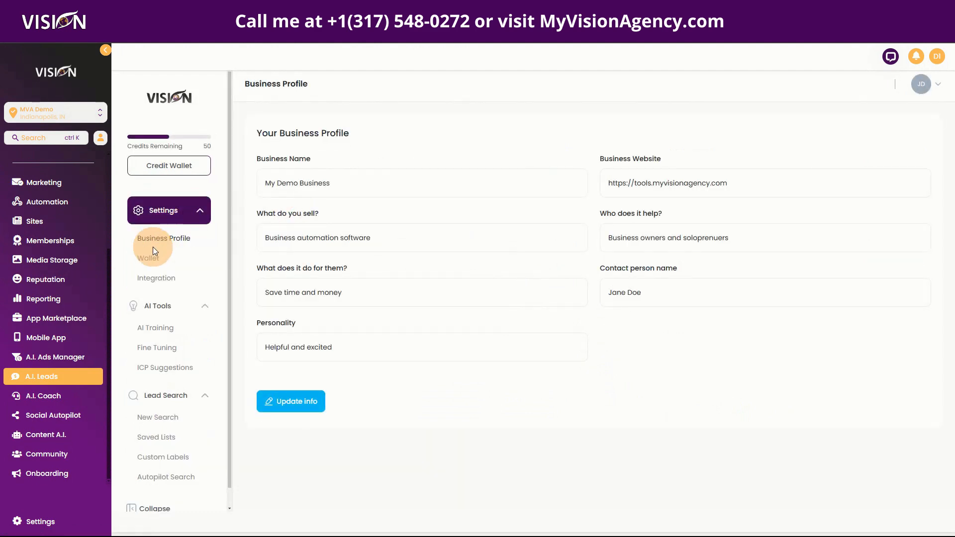
click(149, 262)
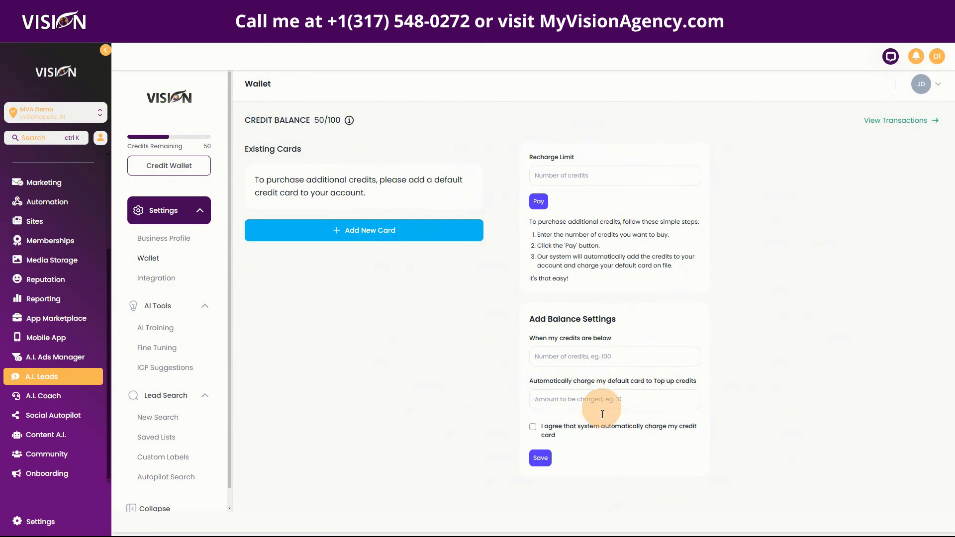
click(156, 277)
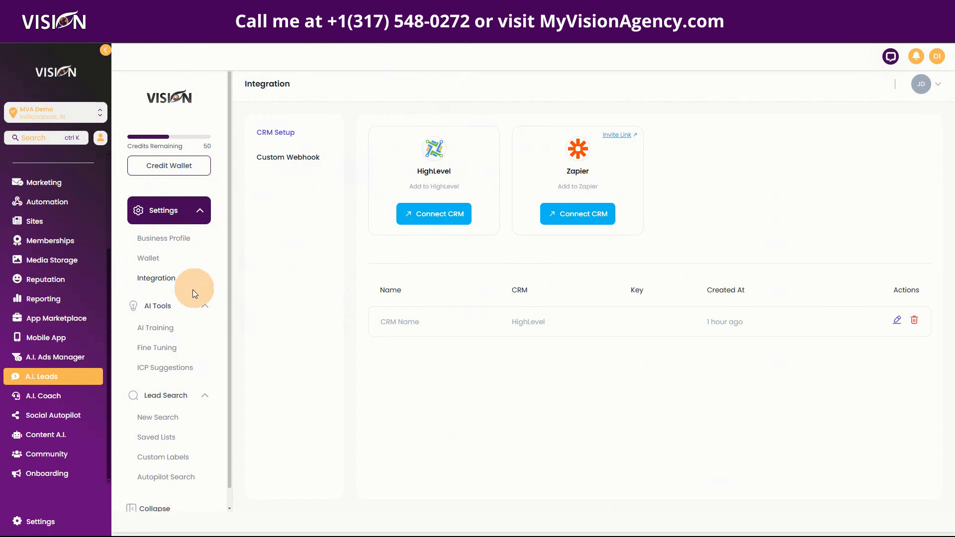
click(153, 327)
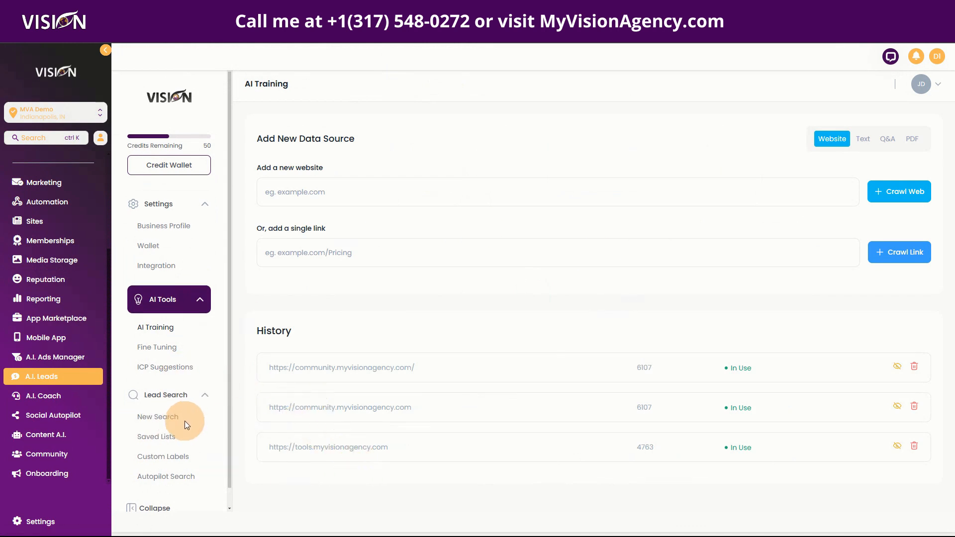
Step: Switch to the My Vision Agency website and view the Tools Only and Reseller Program options
scroll(183, 422, down, 1)
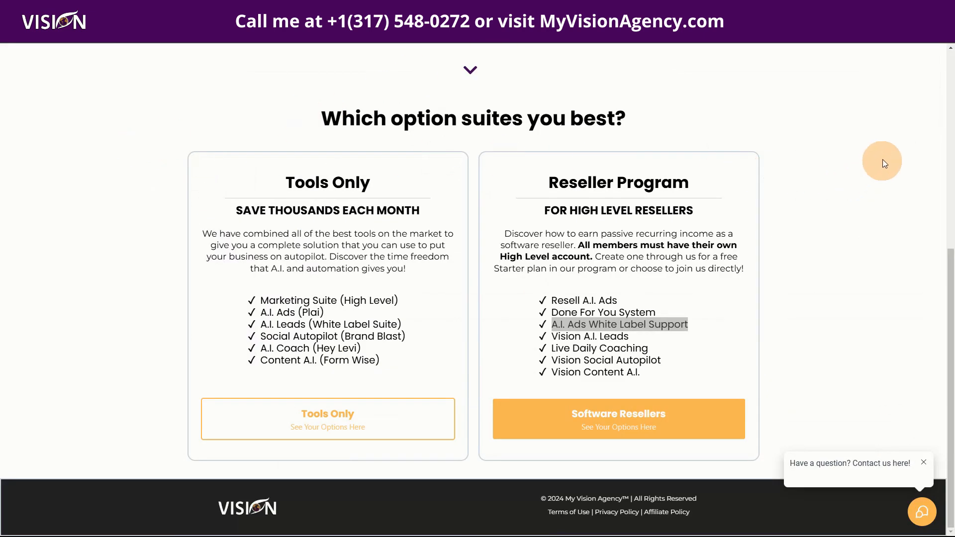
click(790, 119)
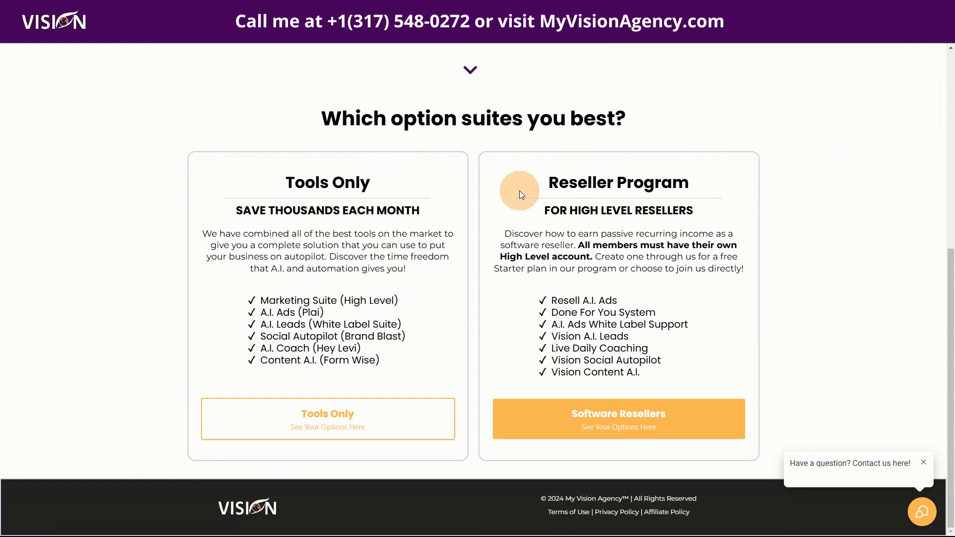